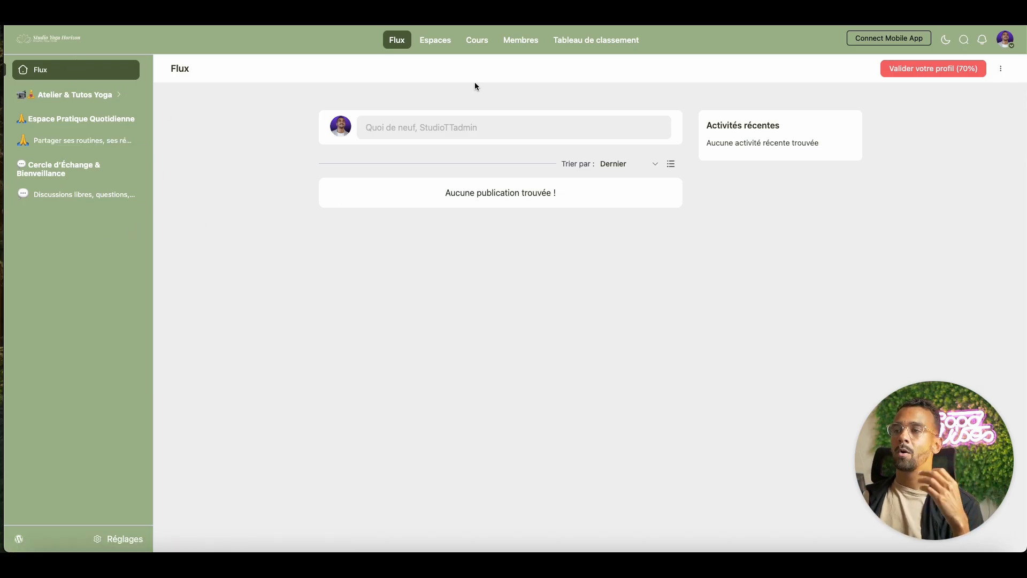
Look over the course catalogue and the "Partager ses routines" and "Discussions libres" spaces of the community
{"action": "left_click", "coordinate": [476, 49]}
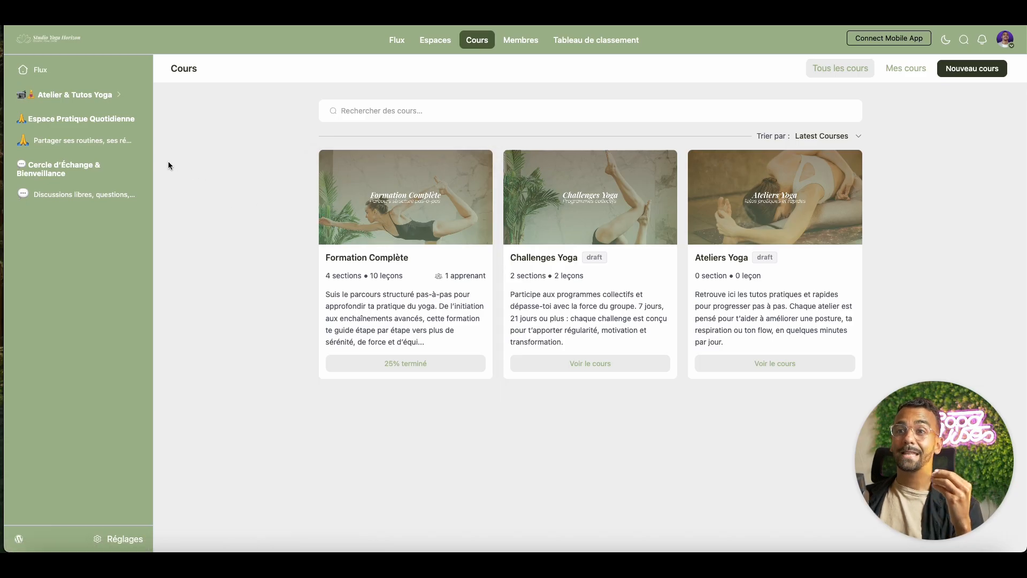
{"action": "left_click", "coordinate": [115, 140]}
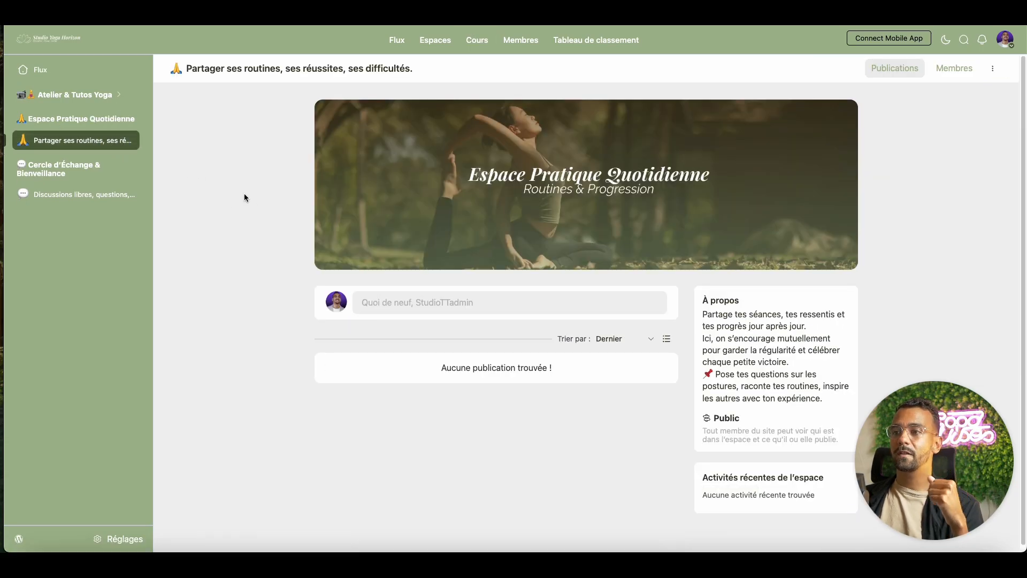
{"action": "left_click", "coordinate": [106, 201]}
Examine the "Ateliers Yoga" and "Formation Complète" courses, including the lesson "Vidéo 1 : Respiration & ancrage (bases)" and its comment area
{"action": "left_click", "coordinate": [110, 94]}
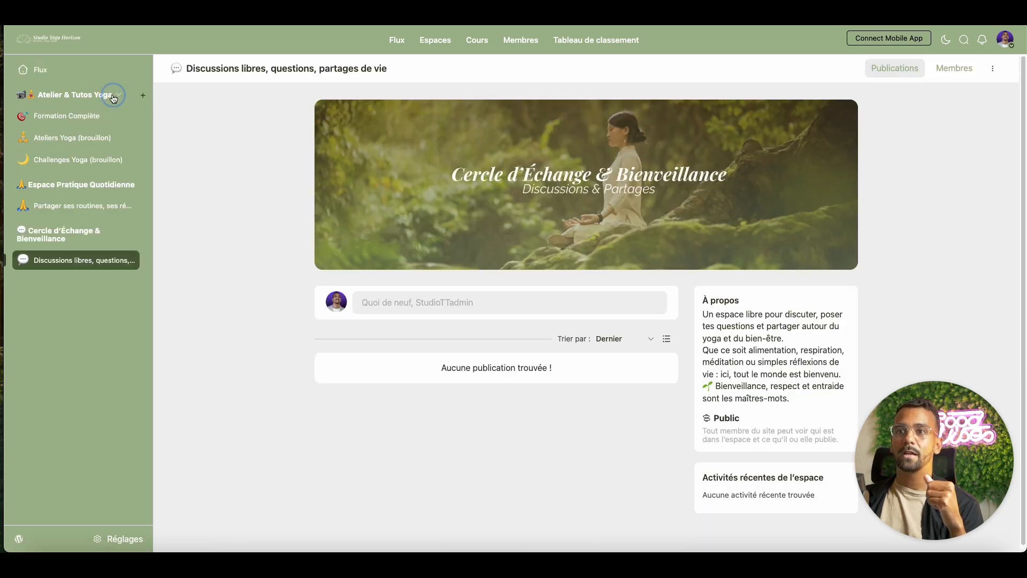
{"action": "left_click", "coordinate": [112, 137]}
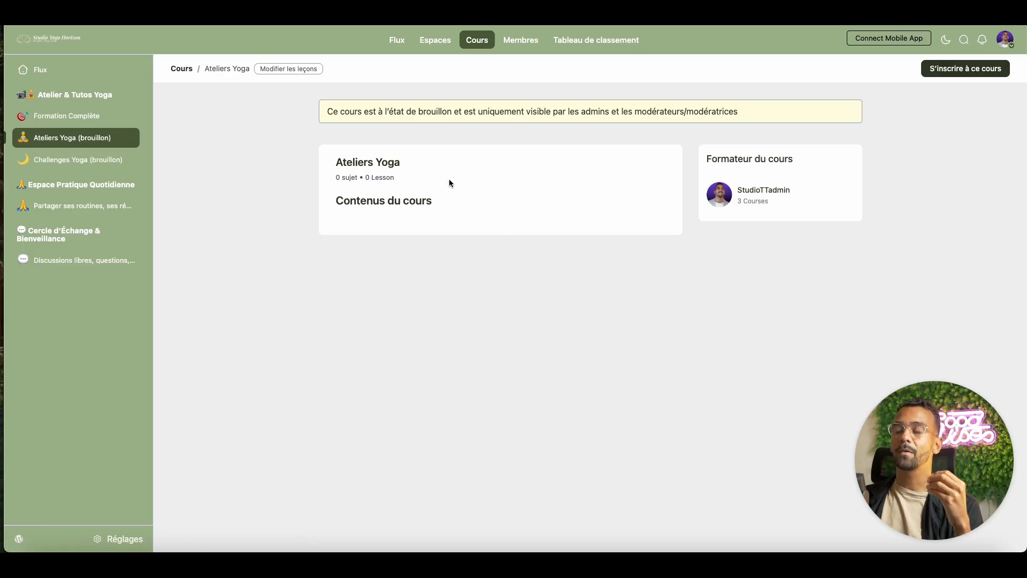
{"action": "left_click", "coordinate": [109, 118]}
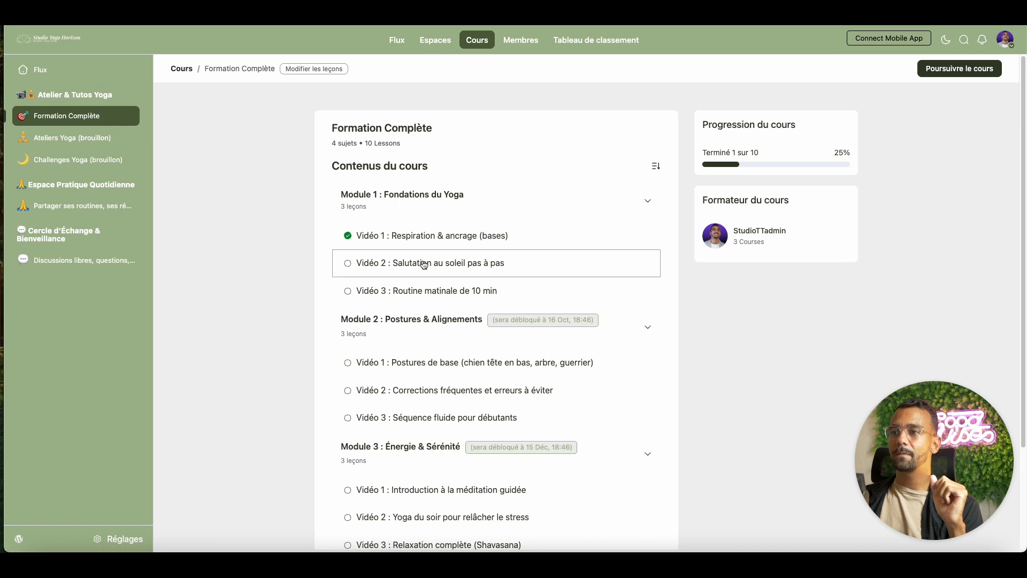
{"action": "left_click", "coordinate": [440, 236]}
{"action": "scroll", "coordinate": [498, 348], "scroll_direction": "down", "scroll_amount": 3}
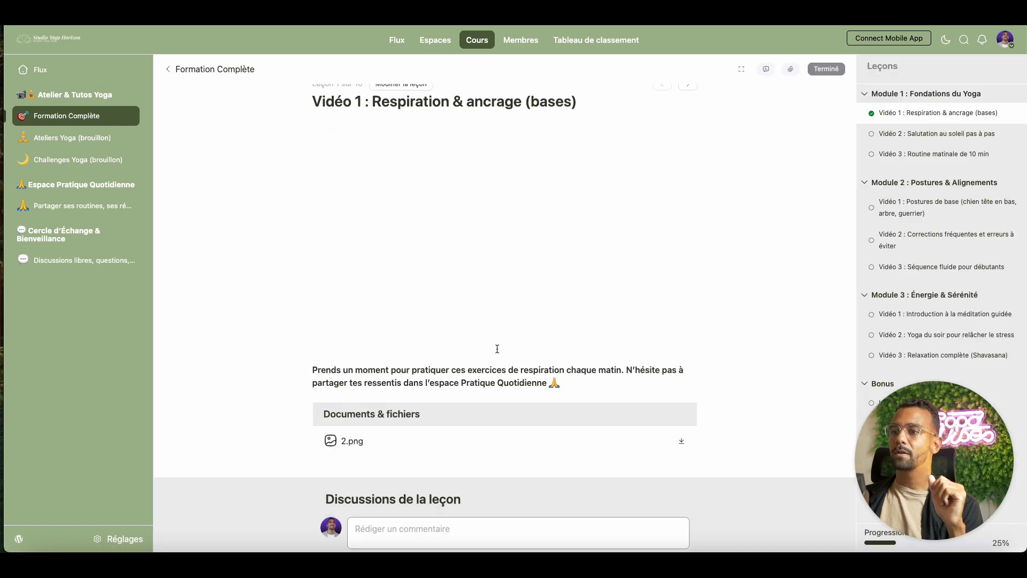
{"action": "left_click", "coordinate": [446, 455]}
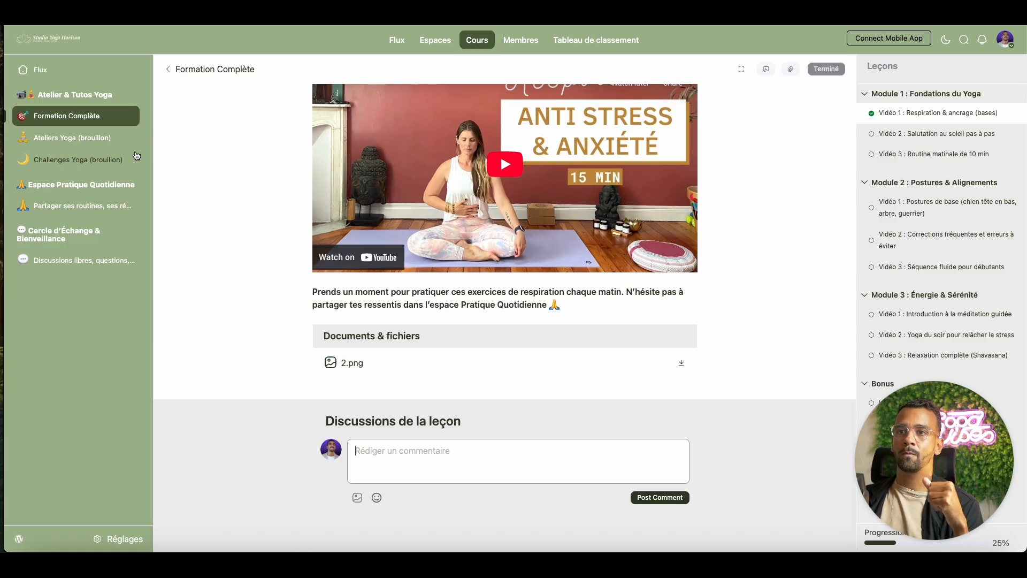
Review the routines-sharing and free-discussion spaces again, and collapse the "Atelier & Tutos Yoga" group
{"action": "left_click", "coordinate": [108, 207]}
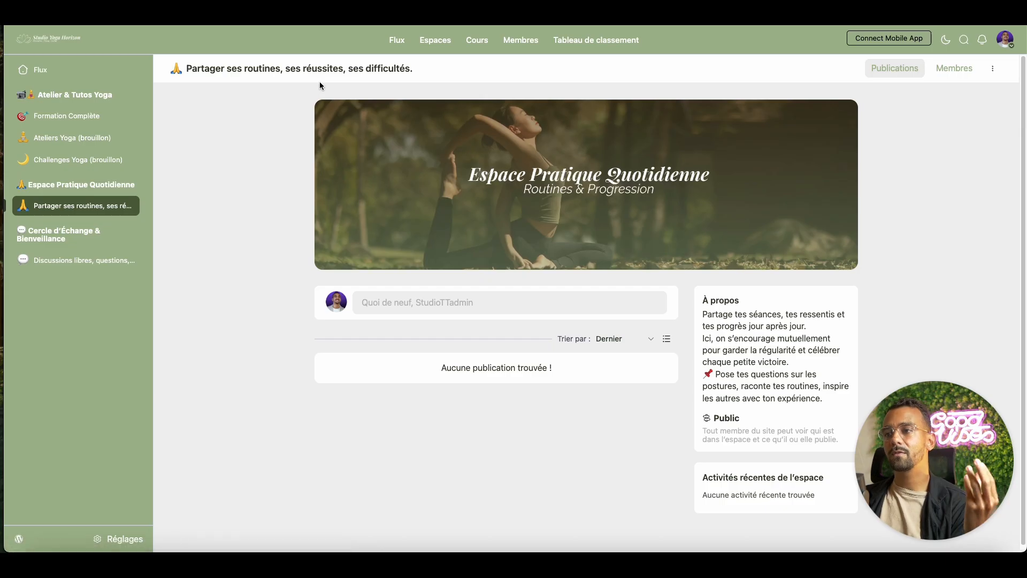
{"action": "mouse_move", "coordinate": [365, 137]}
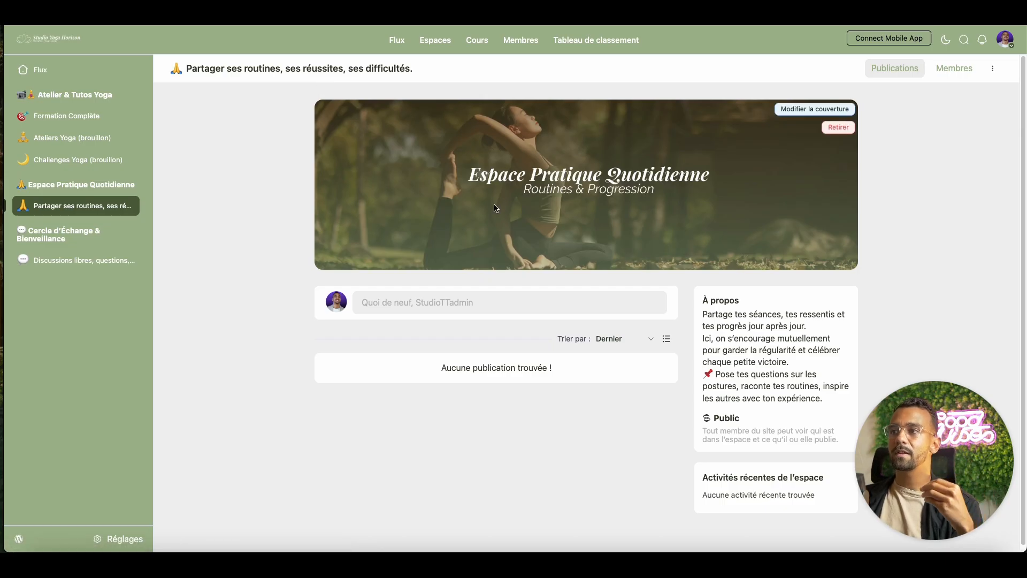
{"action": "mouse_move", "coordinate": [122, 239]}
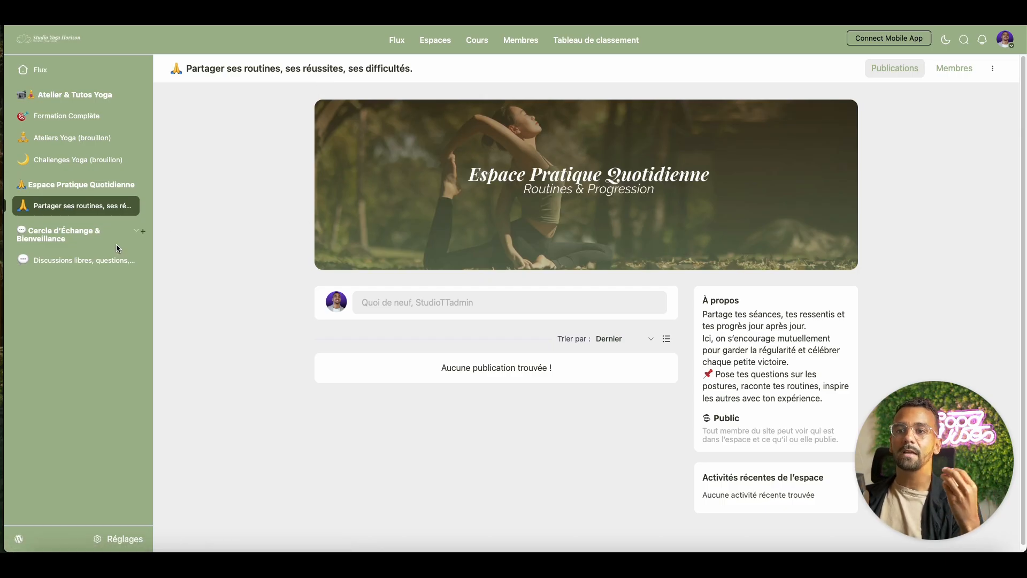
{"action": "left_click", "coordinate": [108, 263]}
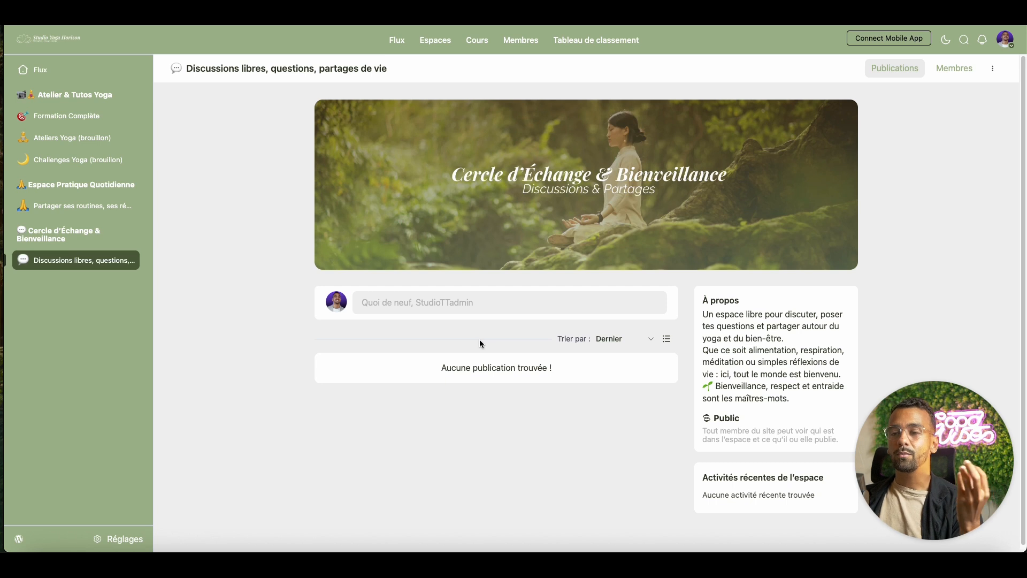
{"action": "left_click", "coordinate": [119, 96]}
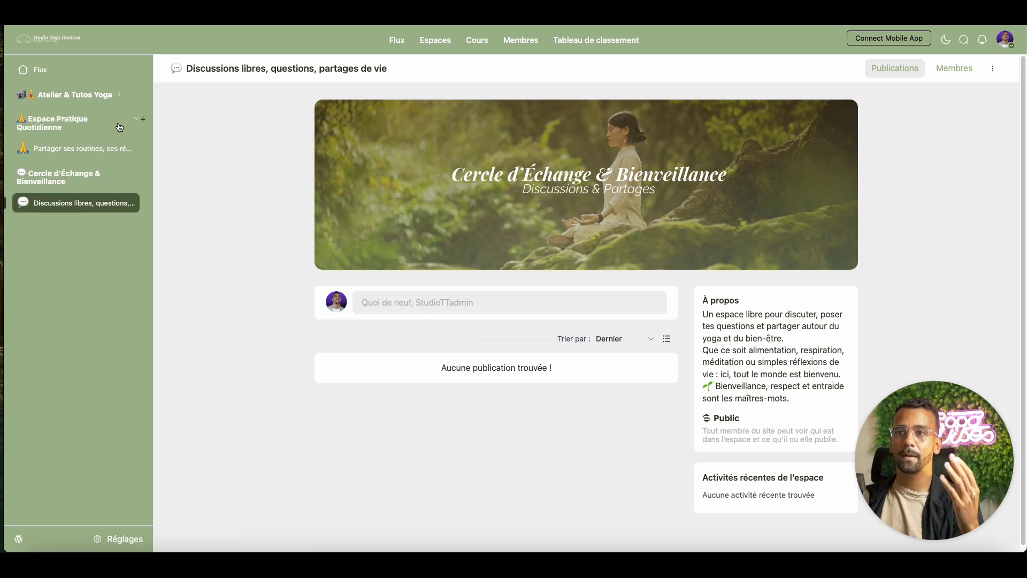
In the "Partager ses routines, ses réussites, ses difficultés." space, start a post titled "Ton moment yoga du jour 🌞"
{"action": "left_click", "coordinate": [111, 141]}
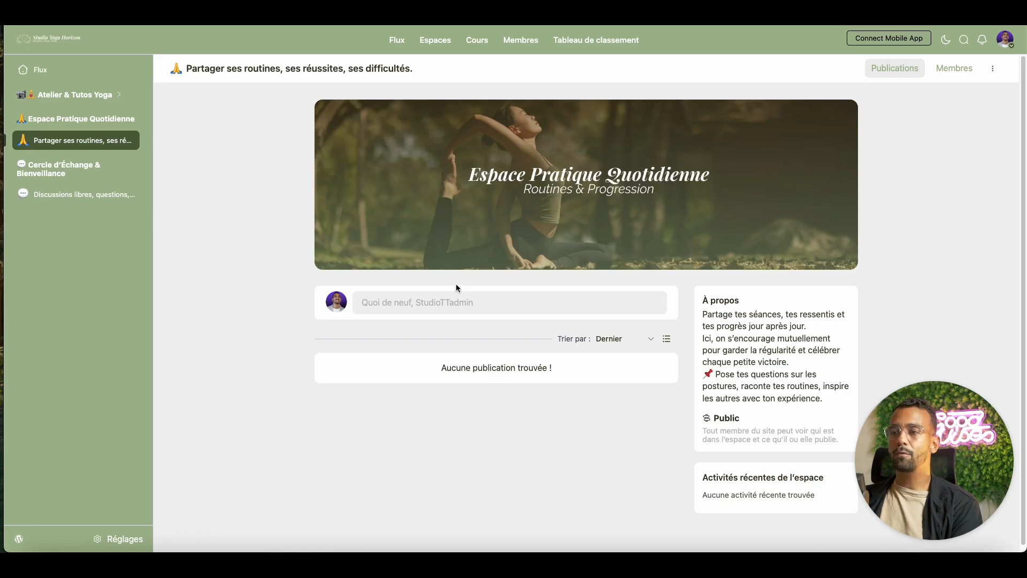
{"action": "left_click", "coordinate": [443, 303]}
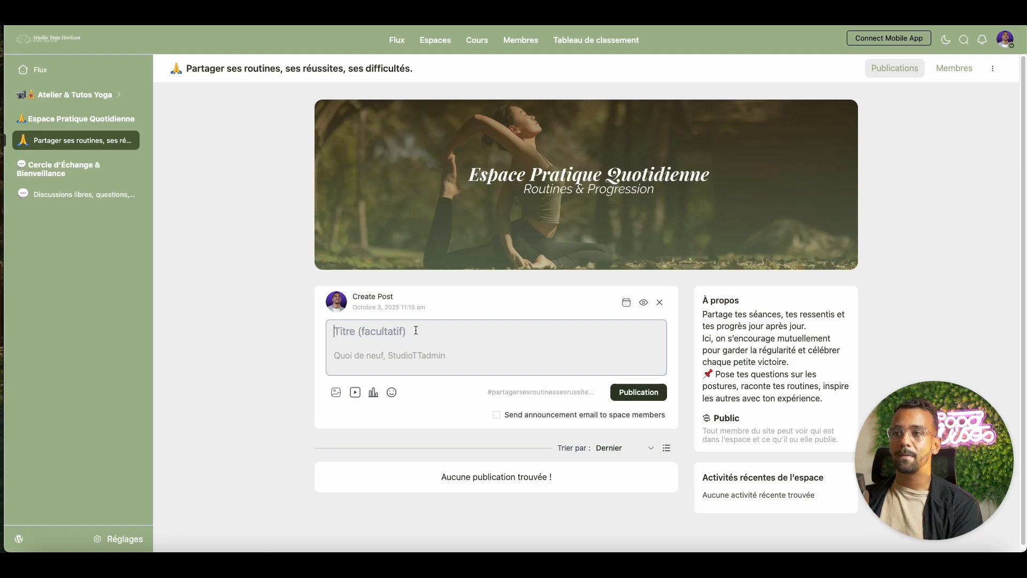
{"action": "scroll", "coordinate": [417, 330], "scroll_direction": "down", "scroll_amount": 1}
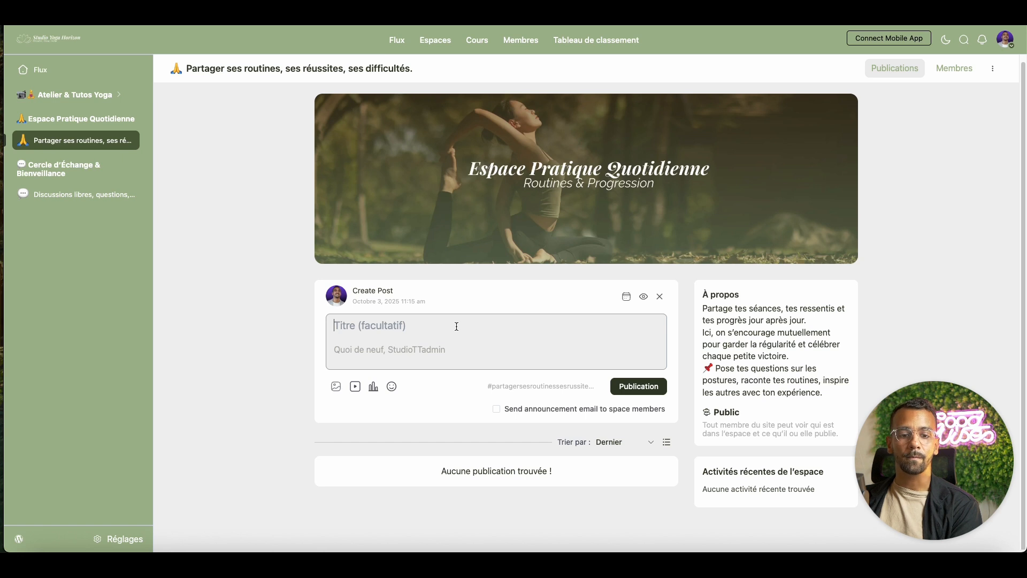
{"action": "type", "text": "Ton moment yoga du jour 🌞"}
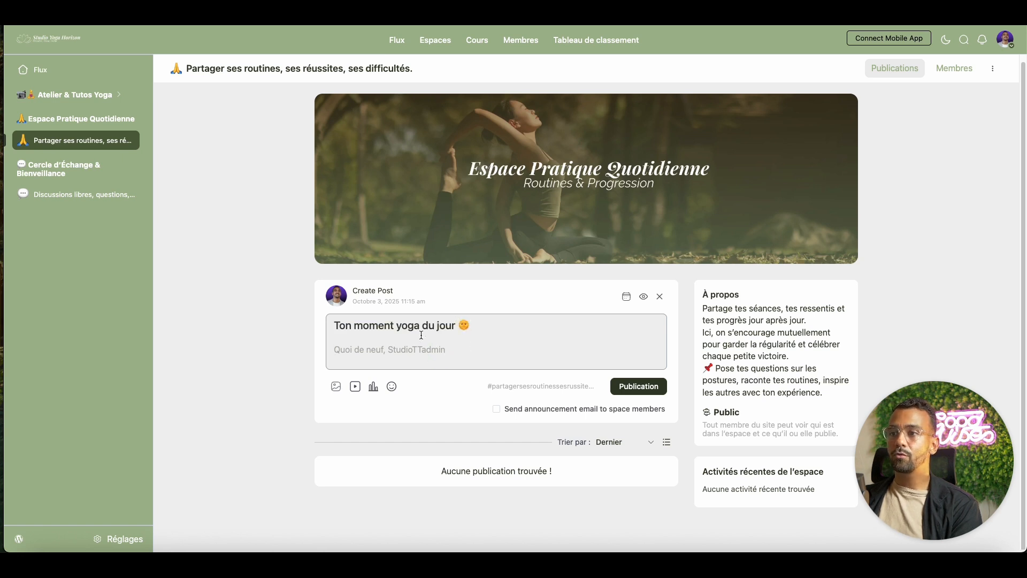
Enter the post body "Partage ton ressenti après ta séance, même 5 minutes. Ici, pas de jugement, juste de la bienveillance ✨"
{"action": "key", "text": "Tab"}
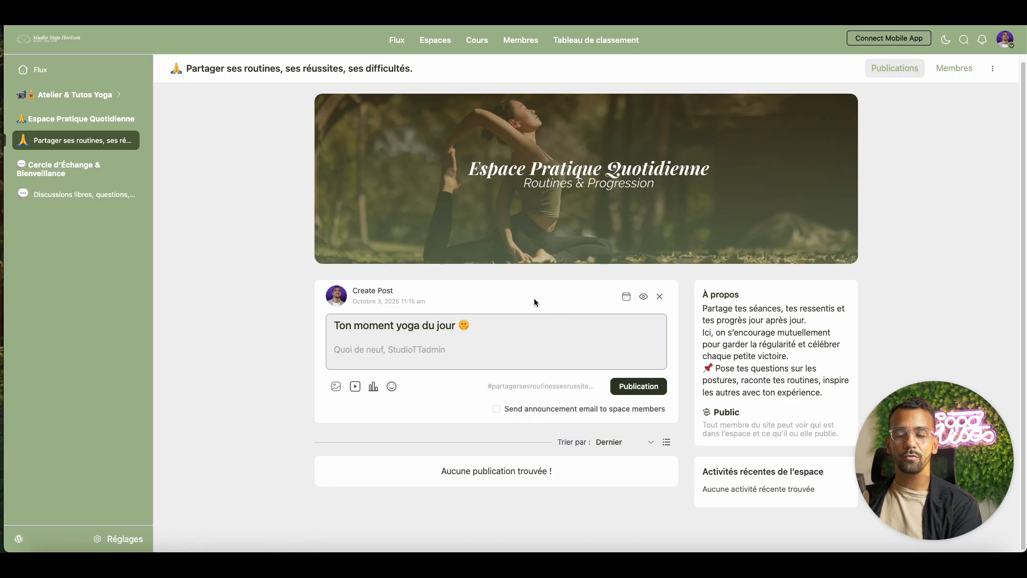
{"action": "left_click", "coordinate": [401, 349]}
{"action": "type", "text": "Partage ton ressenti après ta séance, même 5 minutes. Ici, pas de jugement, juste de la bienveillance ✨"}
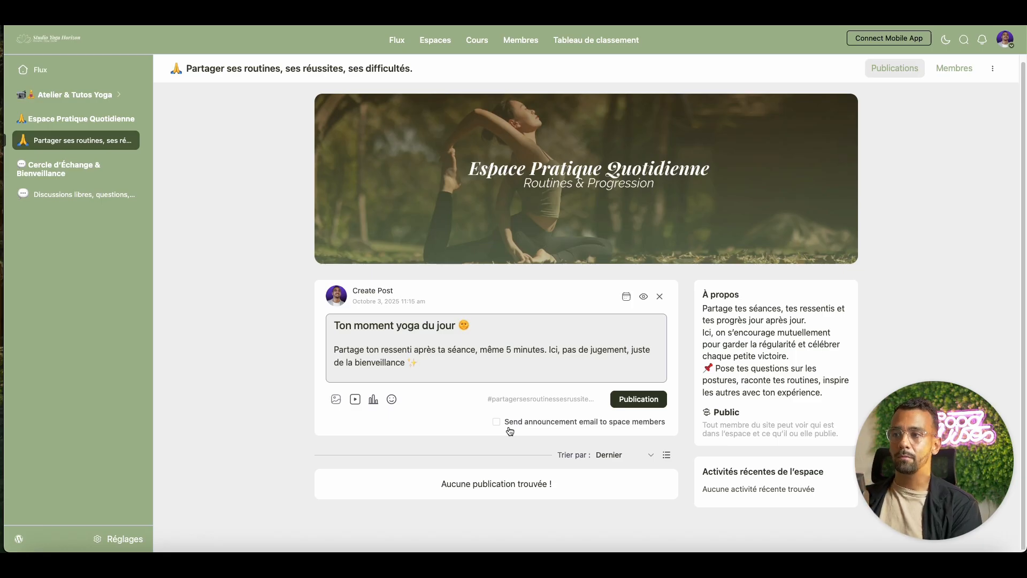
{"action": "left_click", "coordinate": [626, 297]}
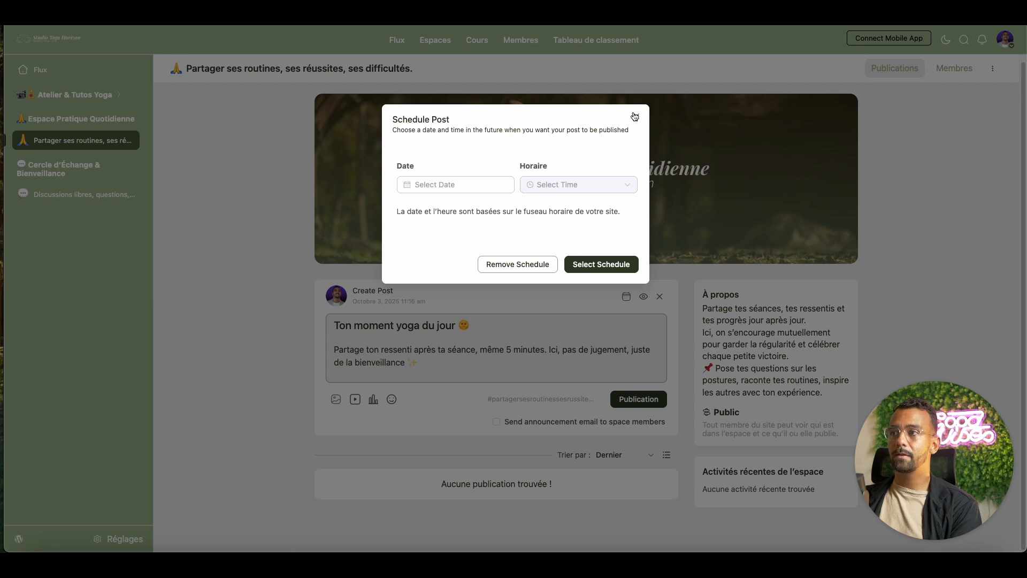
{"action": "left_click", "coordinate": [470, 183]}
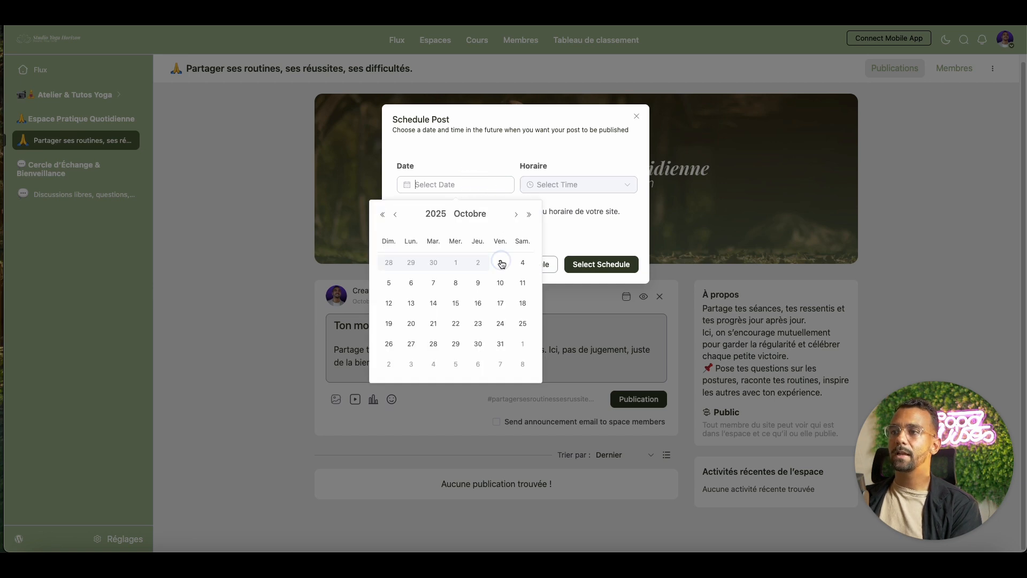
{"action": "left_click", "coordinate": [501, 262]}
{"action": "left_click", "coordinate": [551, 184]}
{"action": "left_click", "coordinate": [565, 216]}
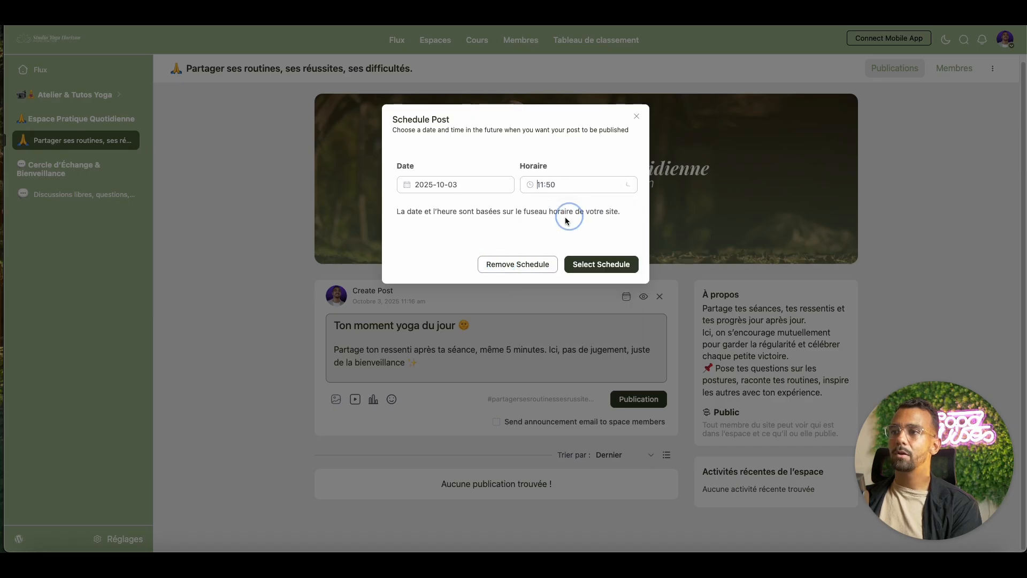
{"action": "left_click", "coordinate": [636, 116]}
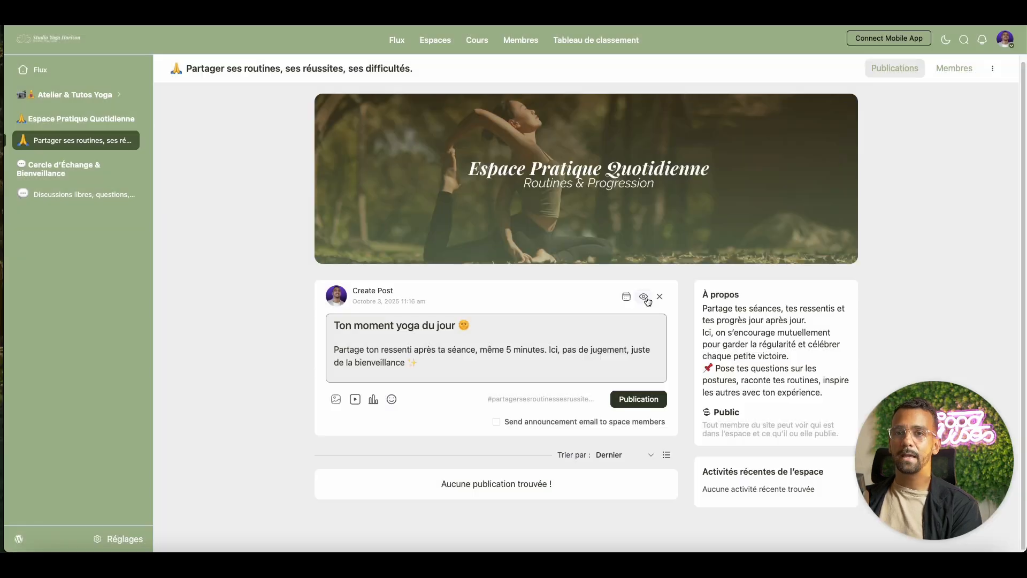
Preview the drafted "Ton moment yoga du jour" post and publish it in the space
{"action": "left_click", "coordinate": [644, 297]}
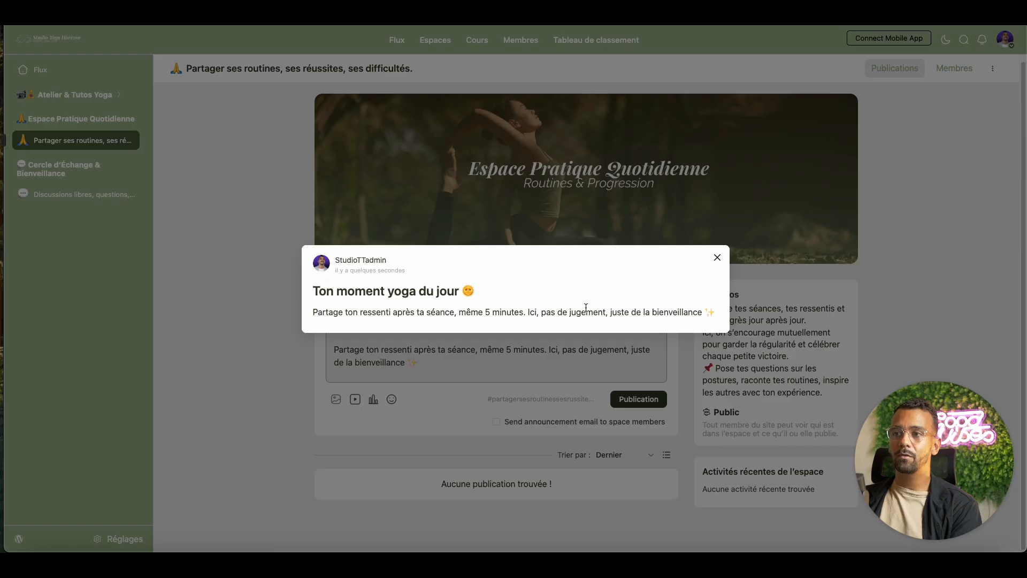
{"action": "left_click", "coordinate": [718, 258]}
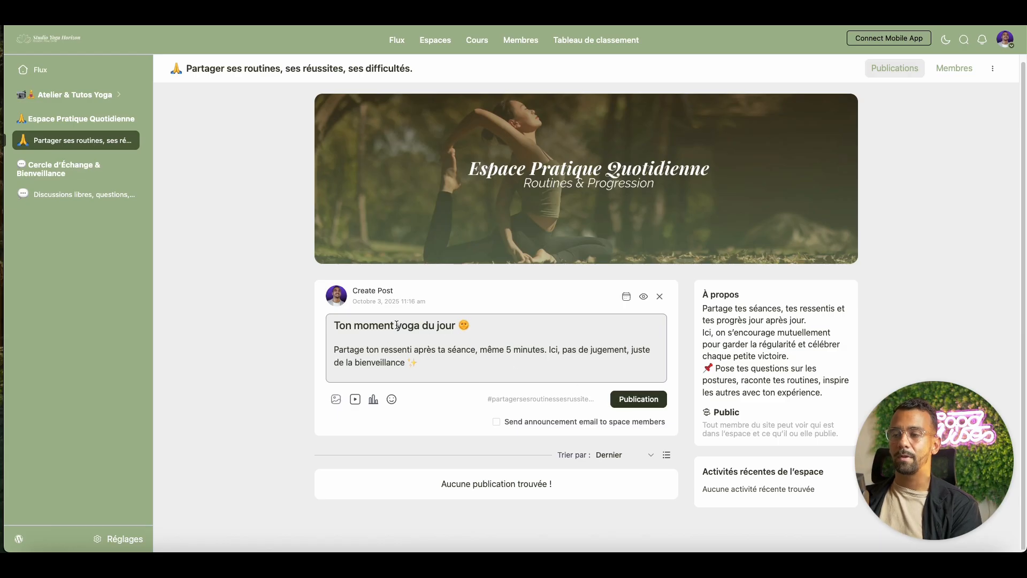
{"action": "left_click", "coordinate": [642, 399]}
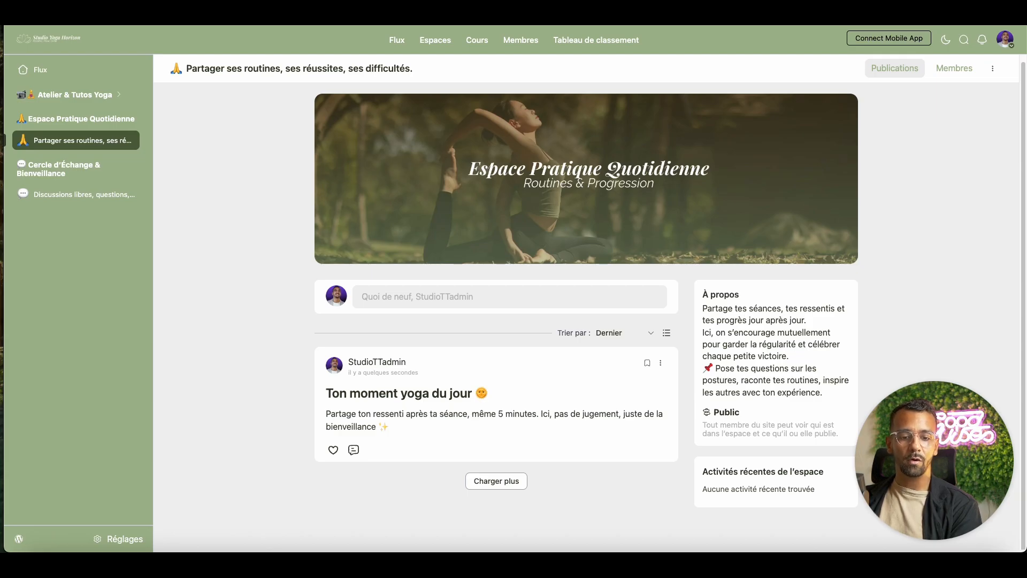
Publish a post titled "Questions libres 🙋" with the text "Un doute sur une posture ? Un conseil à demander à la communauté ? Pose ta question ici 👇"
{"action": "left_click", "coordinate": [382, 300]}
{"action": "type", "text": "Questions libres 🙋"}
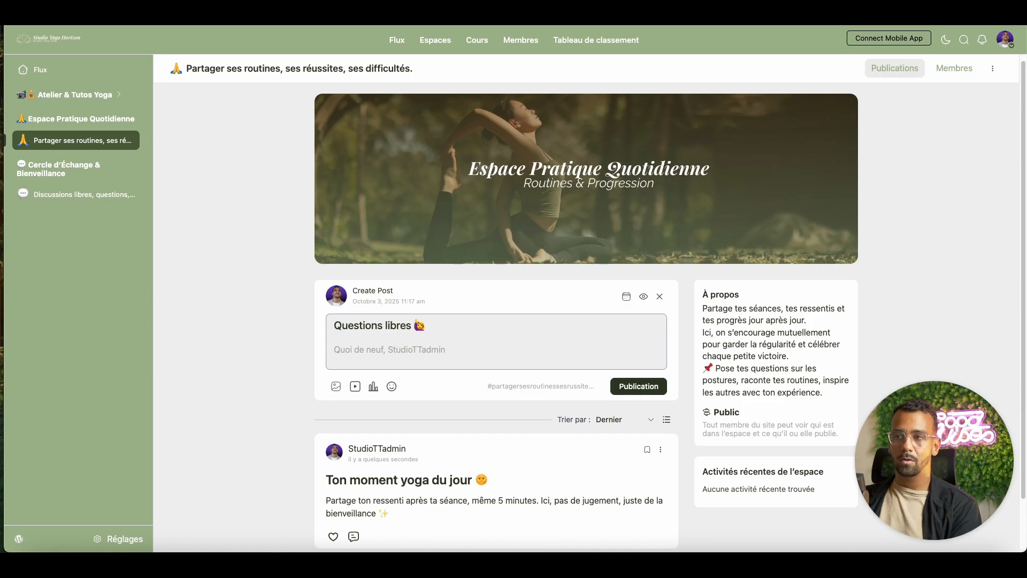
{"action": "left_click", "coordinate": [343, 362]}
{"action": "type", "text": "Un doute sur une posture ? Un conseil à demander à la communauté ? Pose ta question ici 👇"}
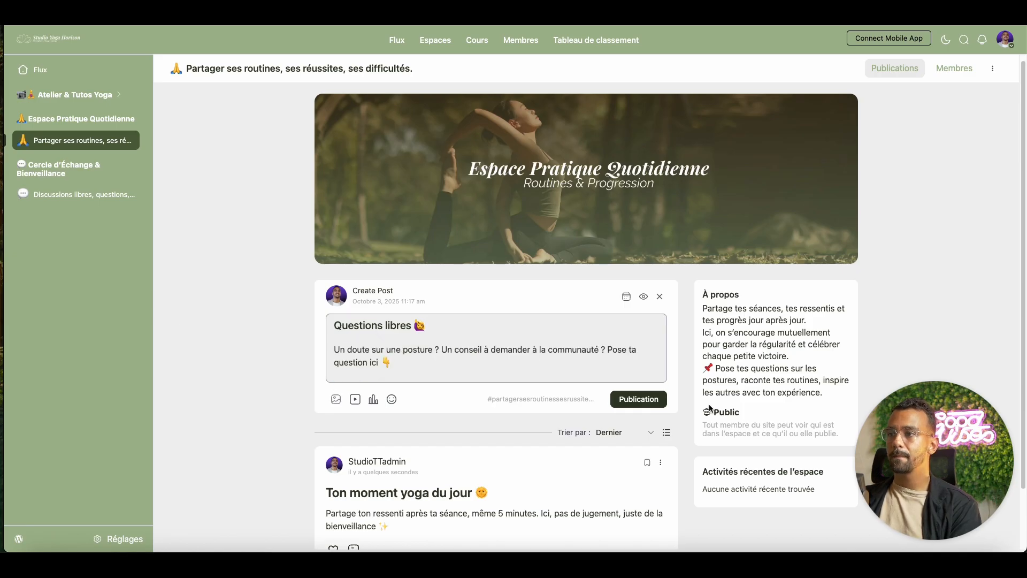
{"action": "left_click", "coordinate": [654, 400]}
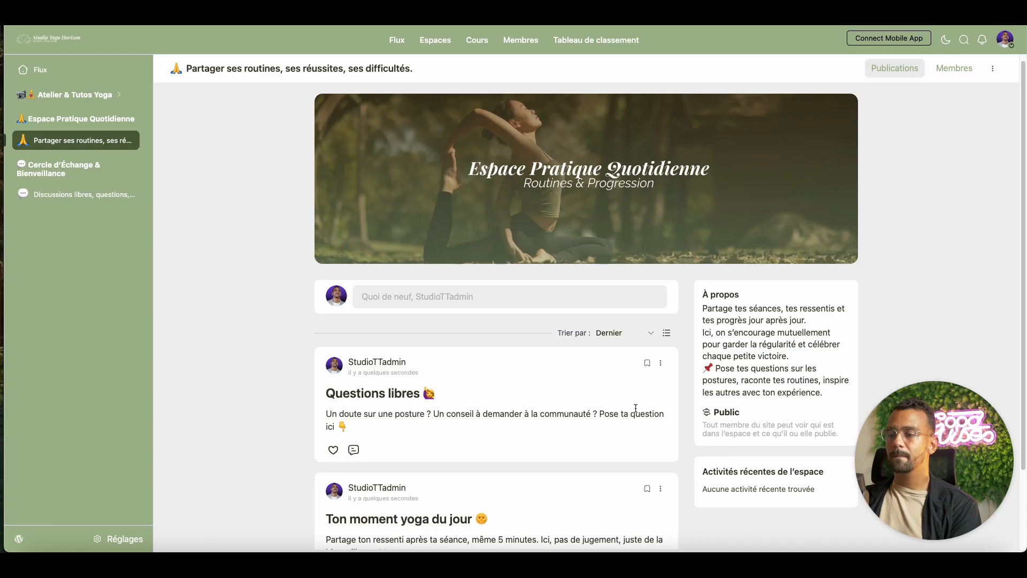
Publish a post titled "Discussion du jour ☕" with the text "Aujourd’hui on échange autour de la respiration : est-ce que tu la travailles pendant ta pratique ? Inspire-nous 🌿."
{"action": "scroll", "coordinate": [632, 408], "scroll_direction": "down", "scroll_amount": 2}
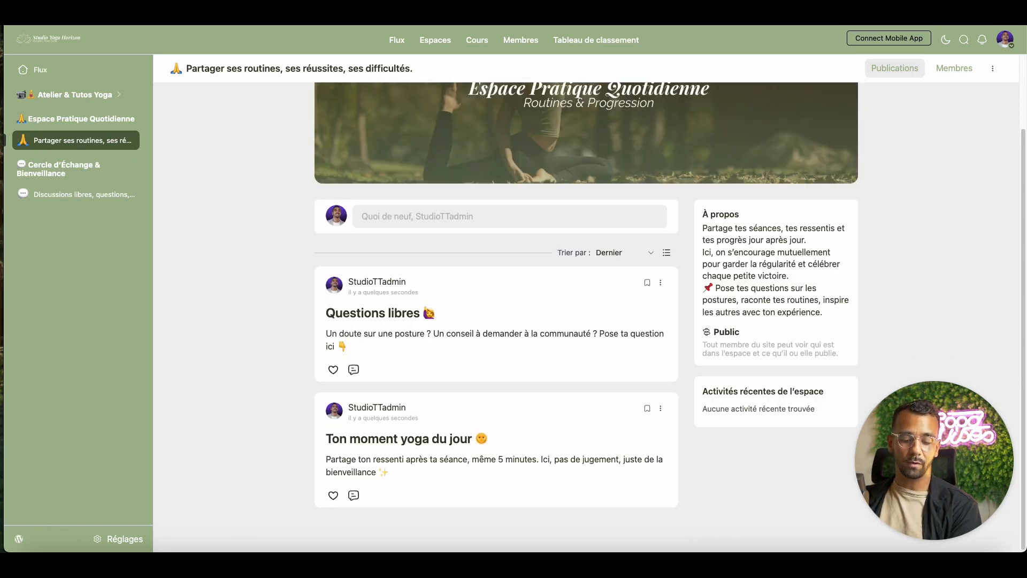
{"action": "left_click", "coordinate": [376, 209]}
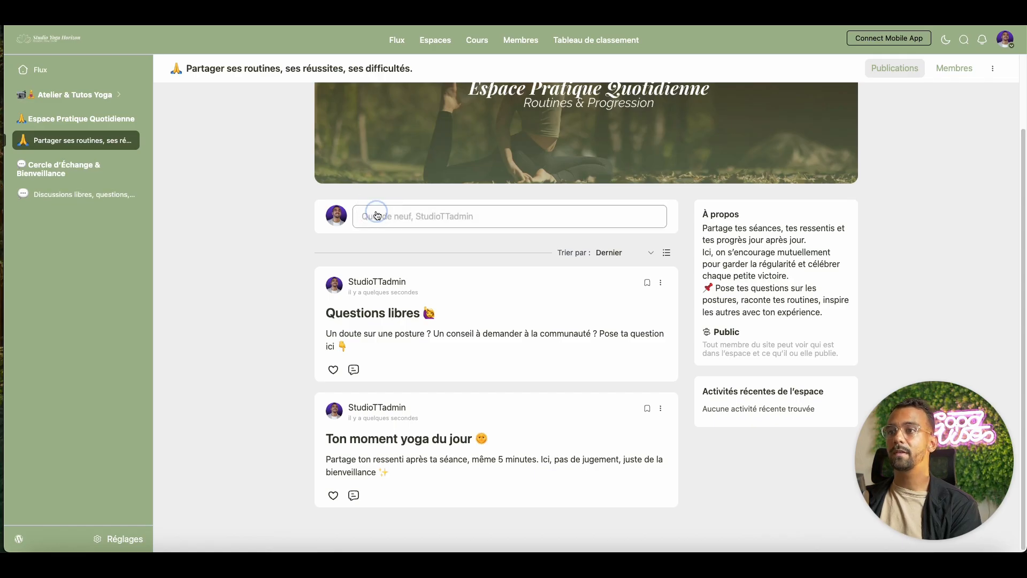
{"action": "type", "text": "Discussion du jour ☕"}
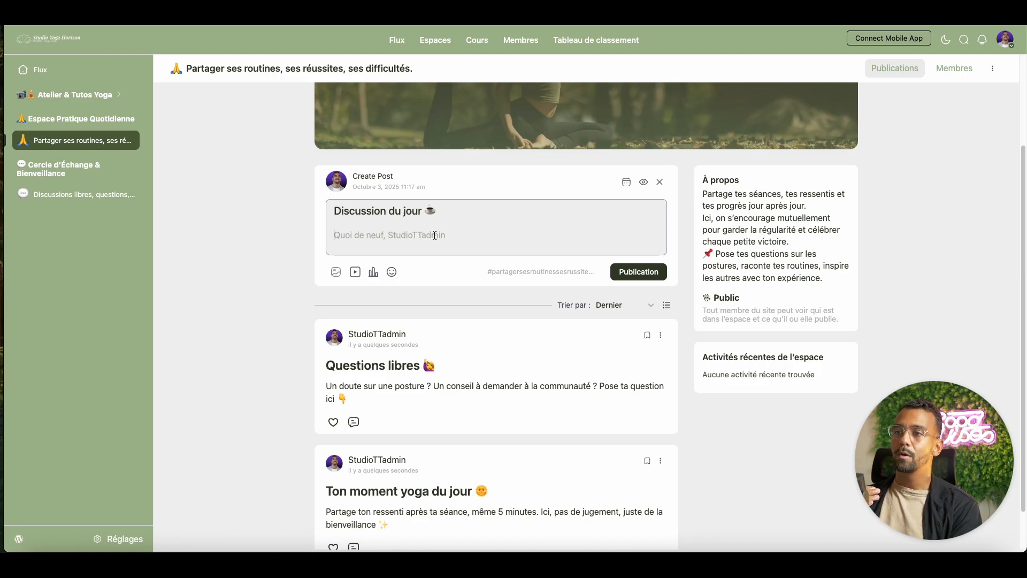
{"action": "type", "text": "Aujourd’hui on échange autour de la respiration : est-ce que tu la travailles pendant ta pratique ? Inspire-nous 🌿."}
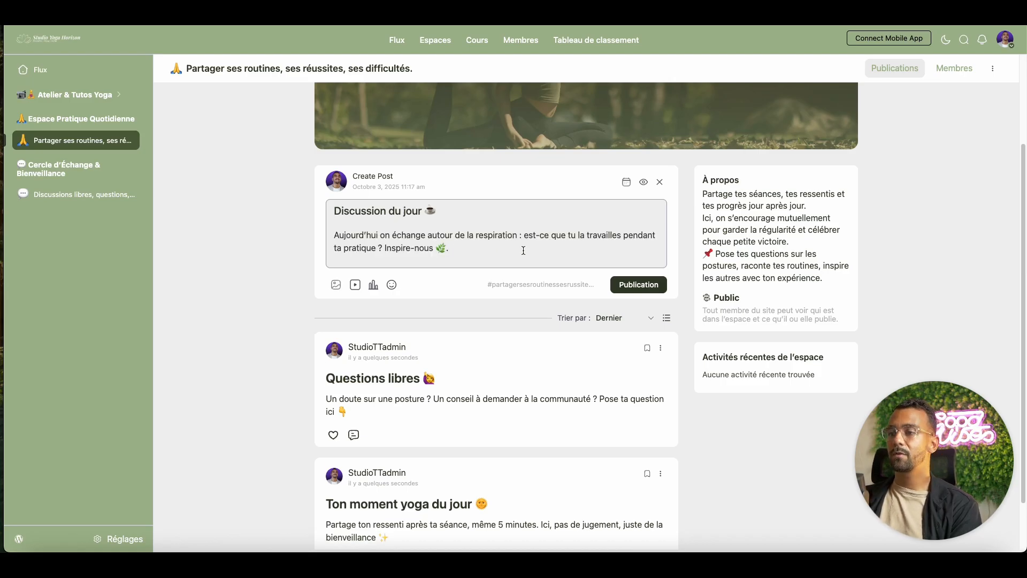
{"action": "left_click", "coordinate": [632, 286]}
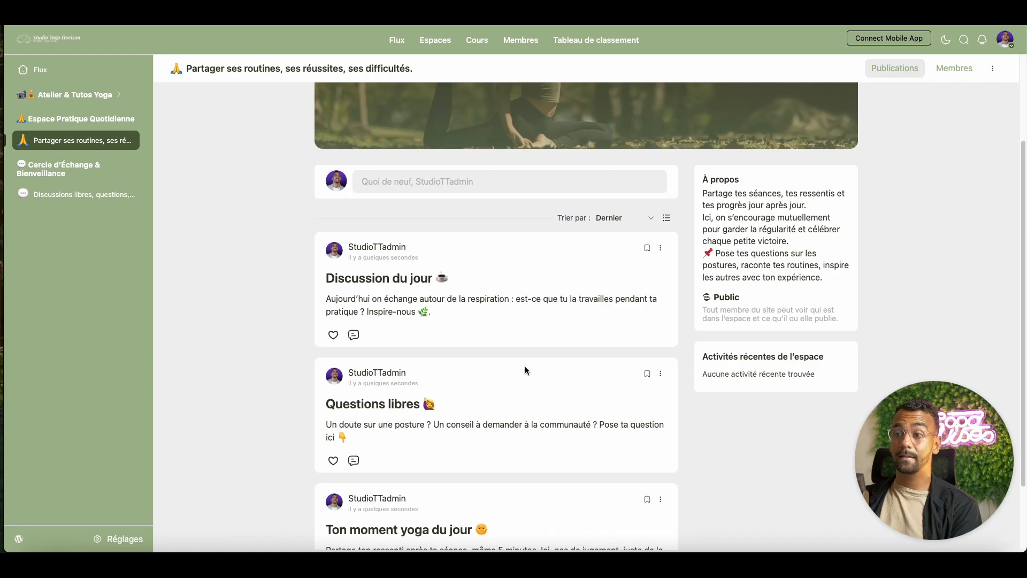
Review the published posts in the space and in the community's main Flux feed
{"action": "scroll", "coordinate": [525, 366], "scroll_direction": "down", "scroll_amount": 3}
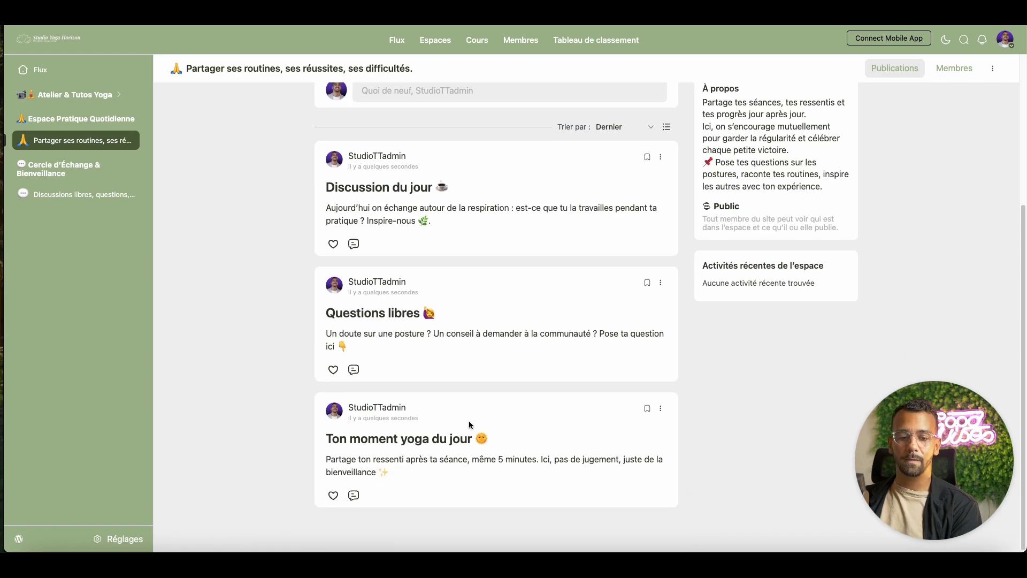
{"action": "left_click", "coordinate": [397, 41]}
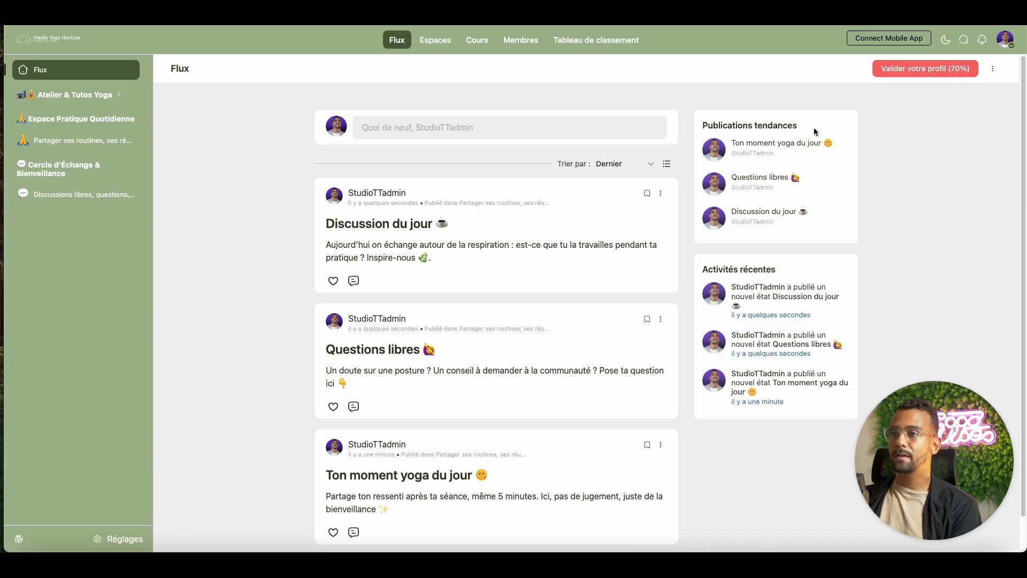
Draft a Flux post titled "Ma petite victoire 🎉" with the text "Partage une réussite récente dans ta pratique, même petite : ça motive tout le monde 💪"
{"action": "left_click", "coordinate": [426, 127]}
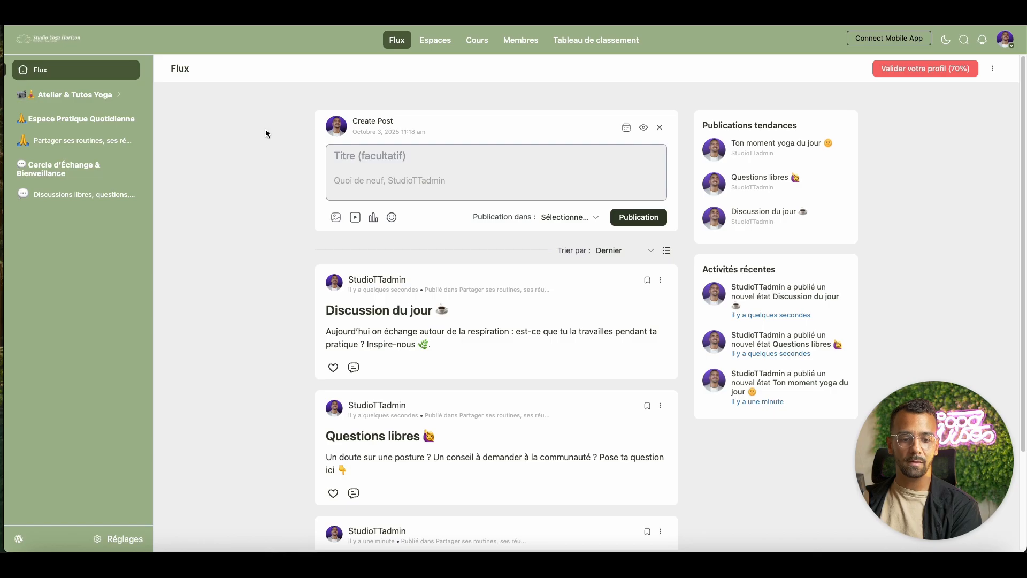
{"action": "left_click", "coordinate": [395, 156]}
{"action": "type", "text": "Ma petite victoire 🎉"}
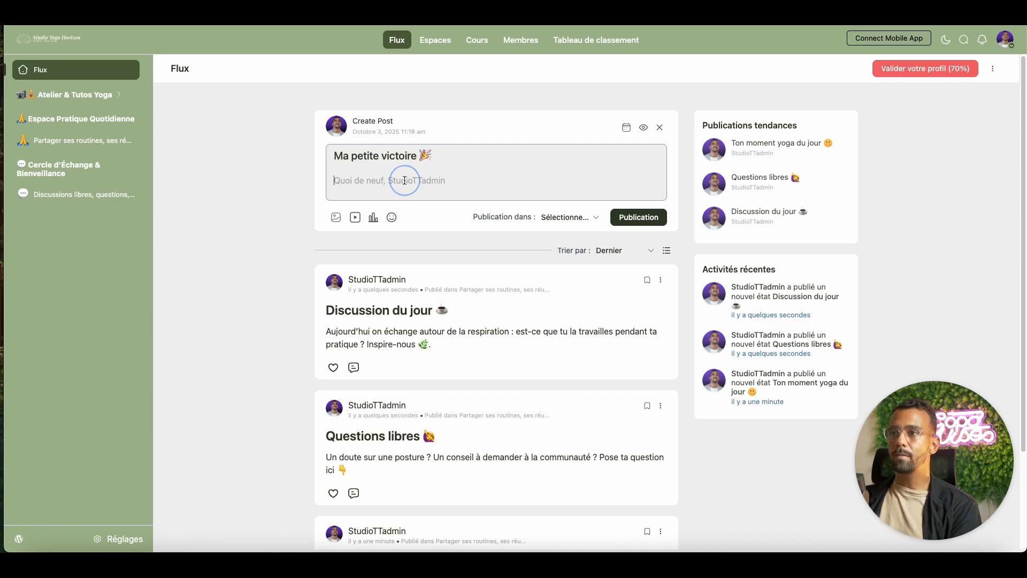
{"action": "type", "text": "Partage une réussite récente dans ta pratique, même petite : ça motive tout le monde 💪"}
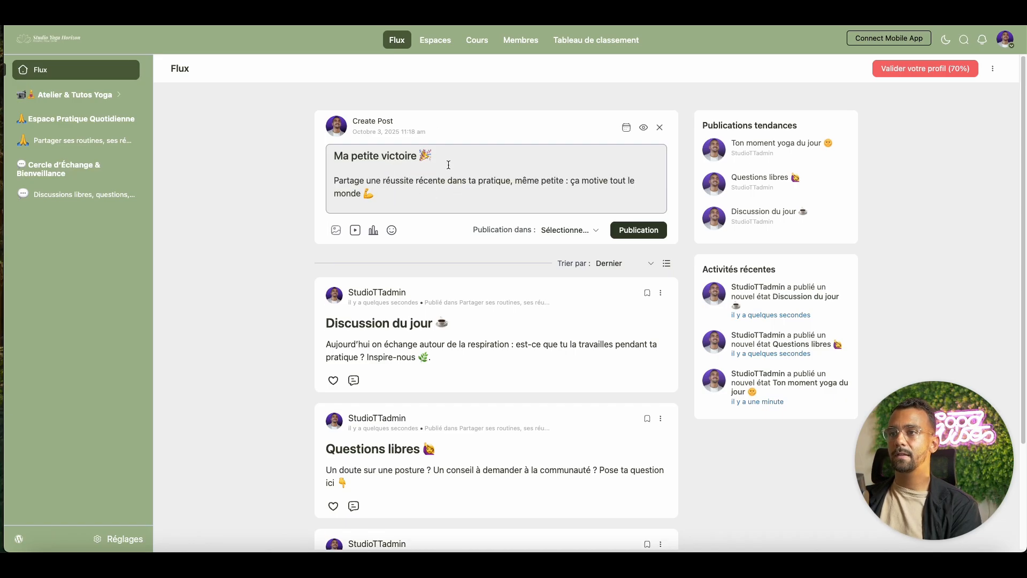
Assign the drafted "Ma petite victoire 🎉" post to the "Partager ses routines, ses réussites, ses difficultés." space and publish it
{"action": "left_click", "coordinate": [594, 232]}
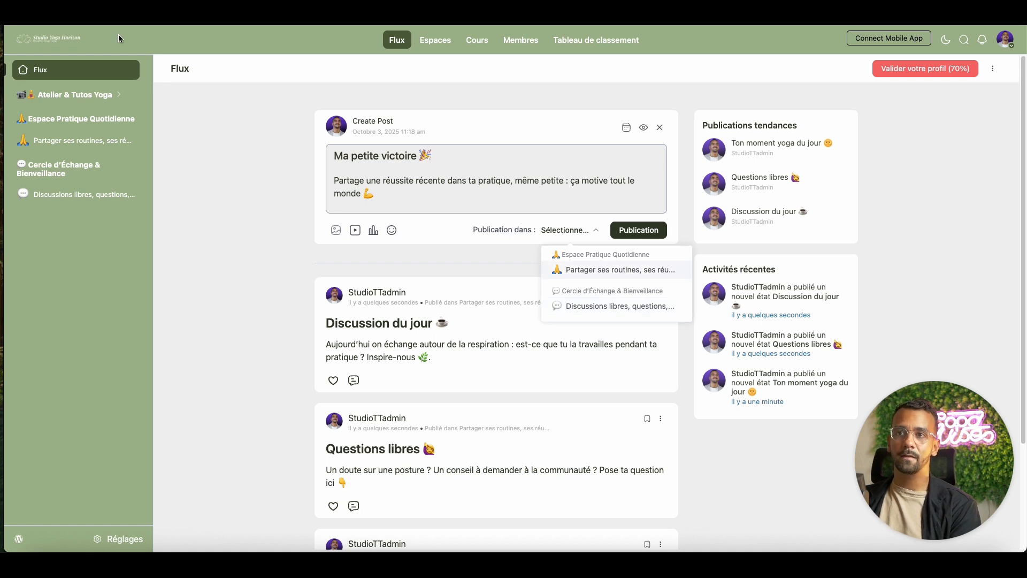
{"action": "left_click", "coordinate": [128, 241]}
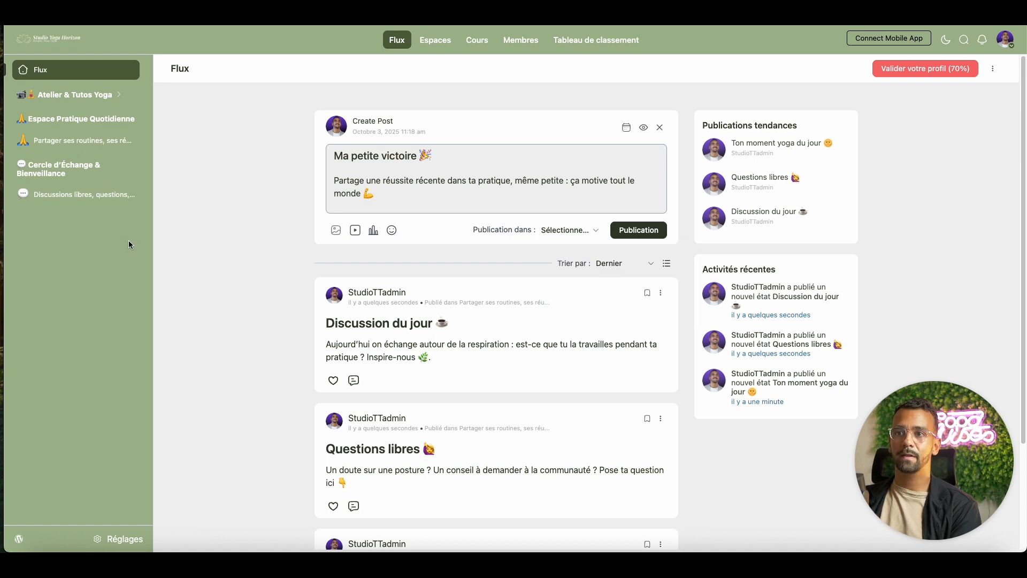
{"action": "left_click", "coordinate": [581, 231]}
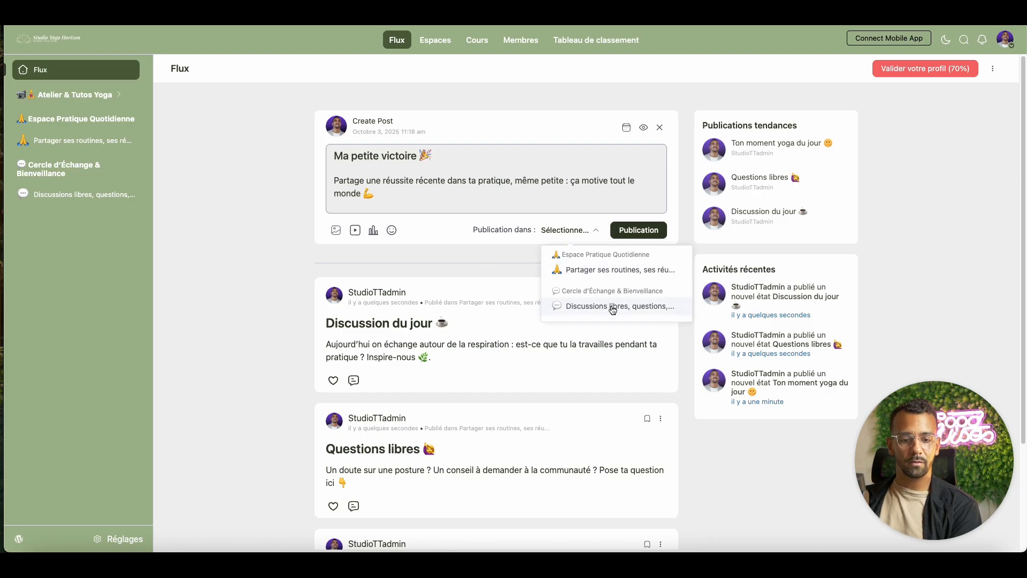
{"action": "left_click", "coordinate": [627, 272]}
{"action": "left_click", "coordinate": [578, 231]}
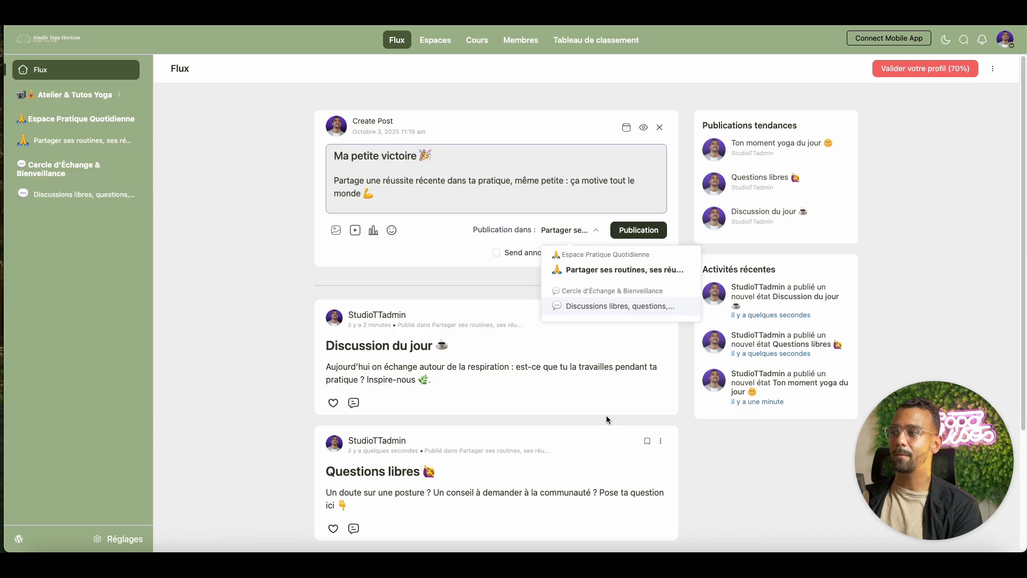
{"action": "left_click", "coordinate": [639, 278]}
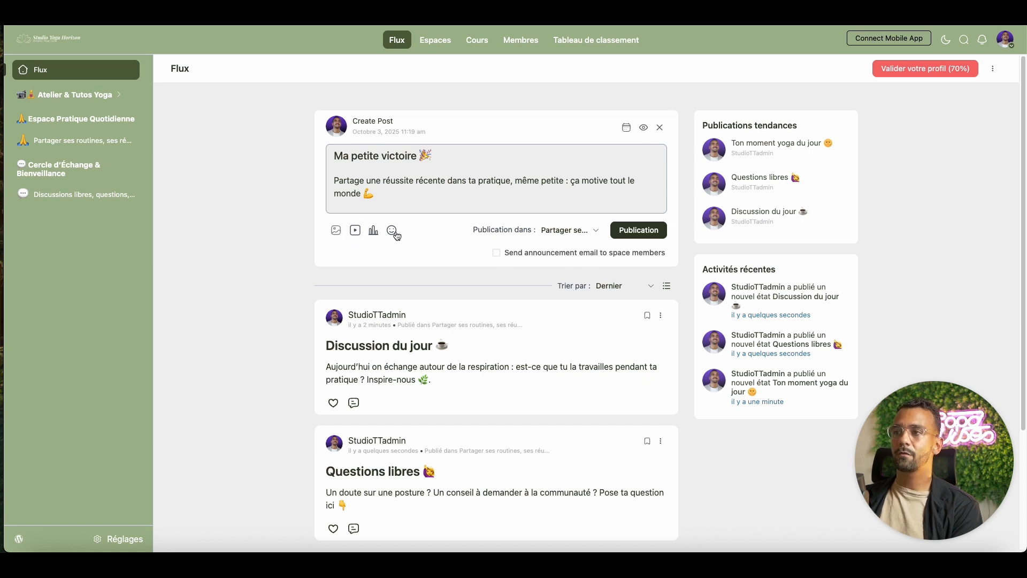
{"action": "left_click", "coordinate": [645, 239]}
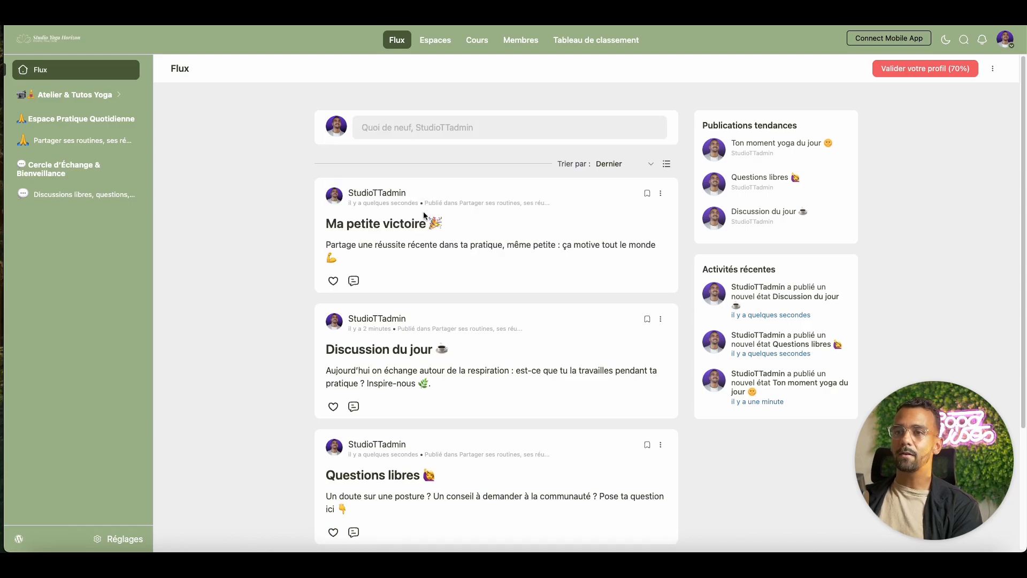
In the daily practice space, publish "Ma routine préférée 🧘" with text "Explique ta routine (même courte) qui te fait du bien, pour inspirer les autres membres ✨"
{"action": "left_click", "coordinate": [107, 140]}
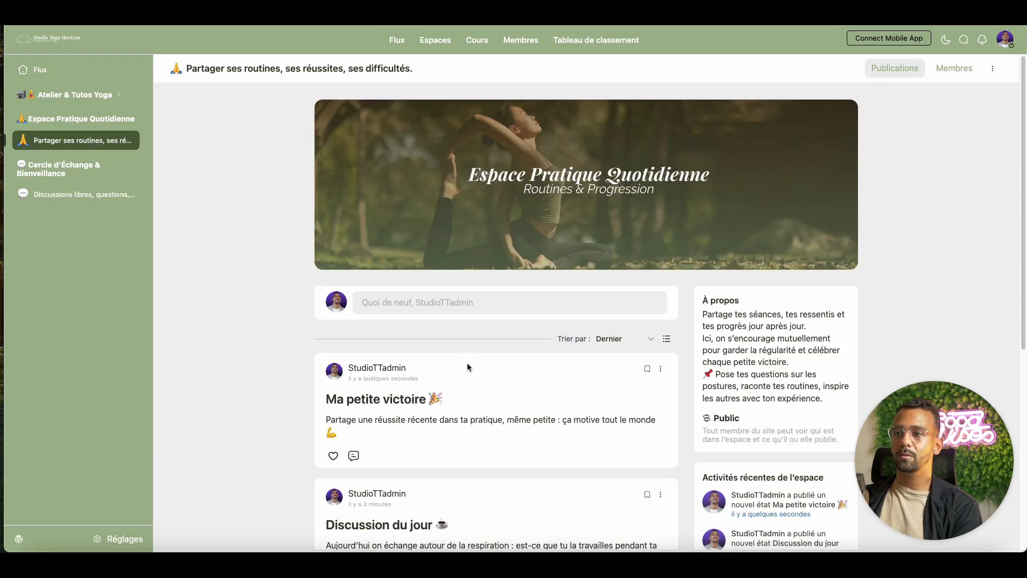
{"action": "scroll", "coordinate": [483, 368], "scroll_direction": "down", "scroll_amount": 3}
{"action": "scroll", "coordinate": [531, 321], "scroll_direction": "up", "scroll_amount": 2}
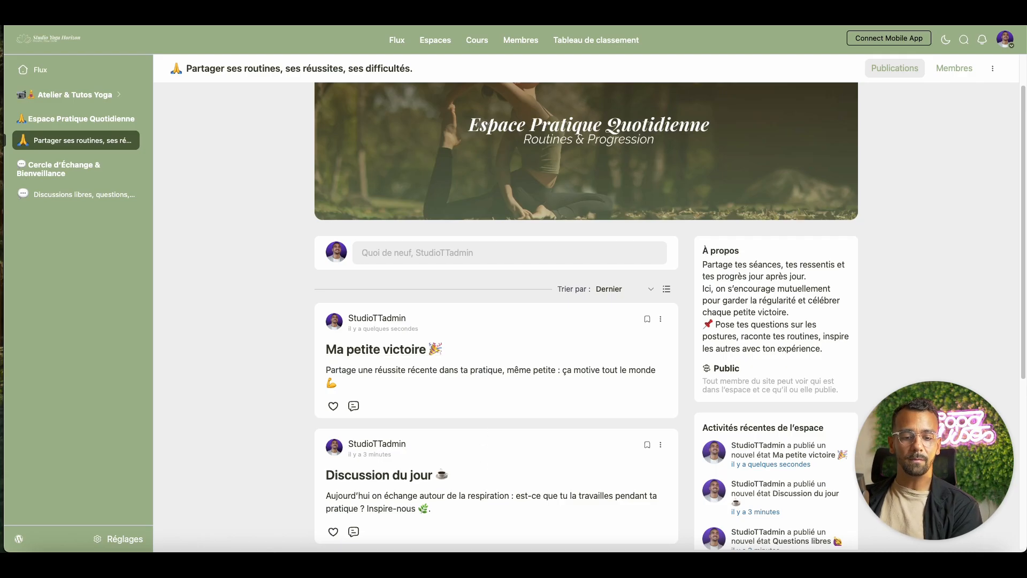
{"action": "left_click", "coordinate": [401, 253]}
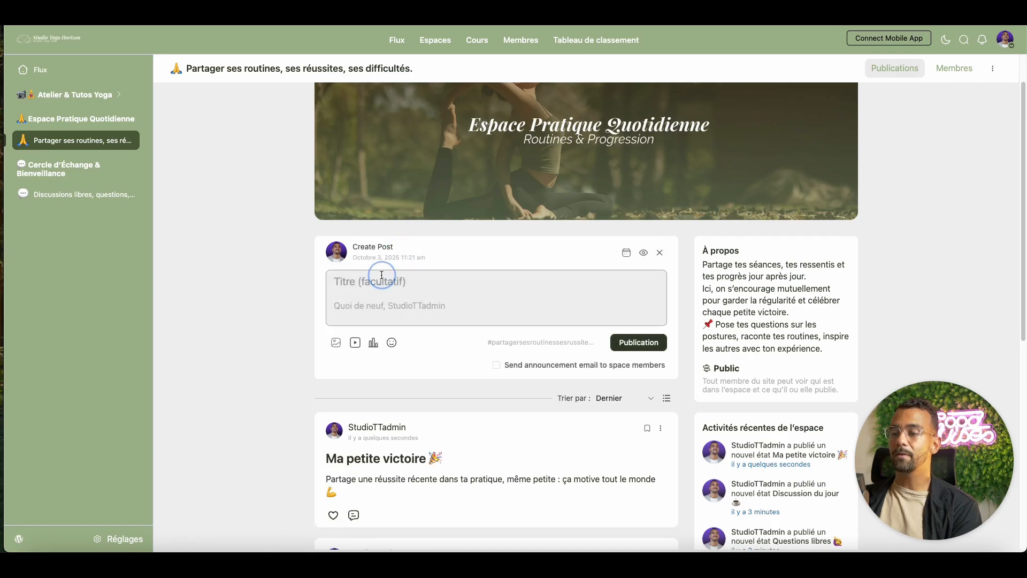
{"action": "type", "text": "Ma routine préférée 🧘"}
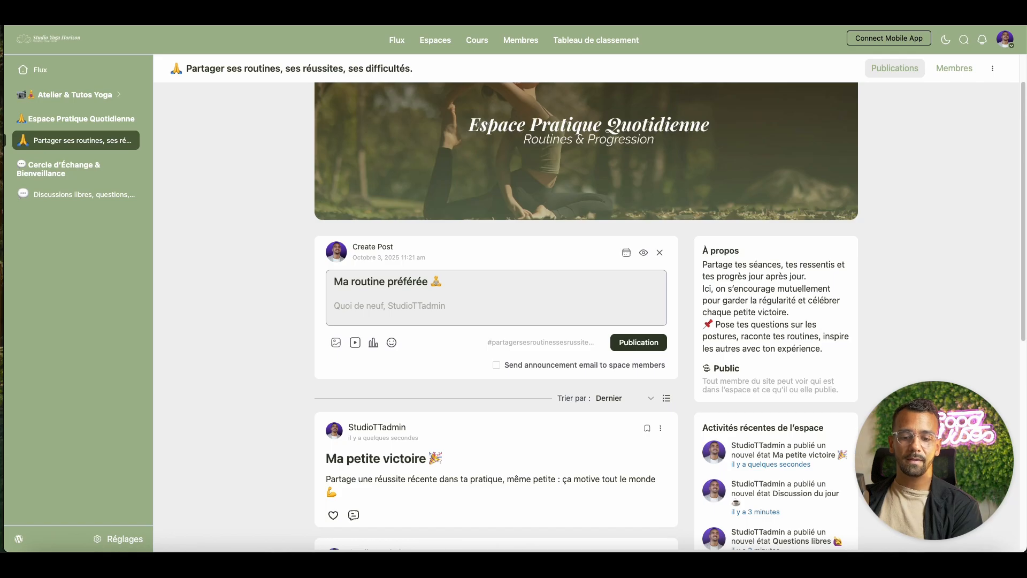
{"action": "left_click", "coordinate": [444, 304]}
{"action": "type", "text": "Explique ta routine (même courte) qui te fait du bien, pour inspirer les autres membres ✨"}
{"action": "left_click", "coordinate": [643, 358]}
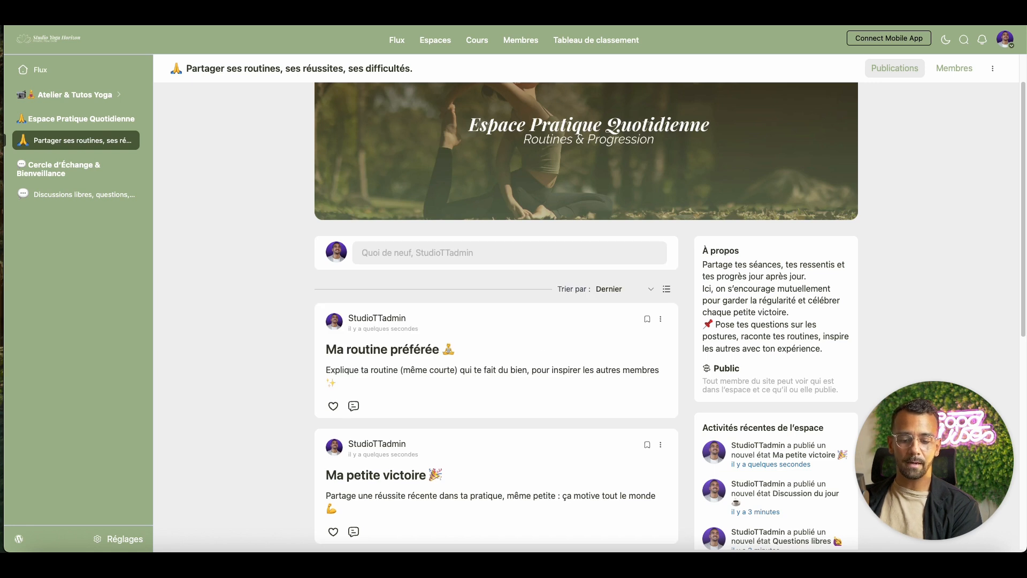
Publish a post titled "Mes difficultés actuelles 🤔" with text "Tu galères avec une posture ou à rester régulier ? Parle-en ici, on avance ensemble 💜"
{"action": "left_click", "coordinate": [375, 252]}
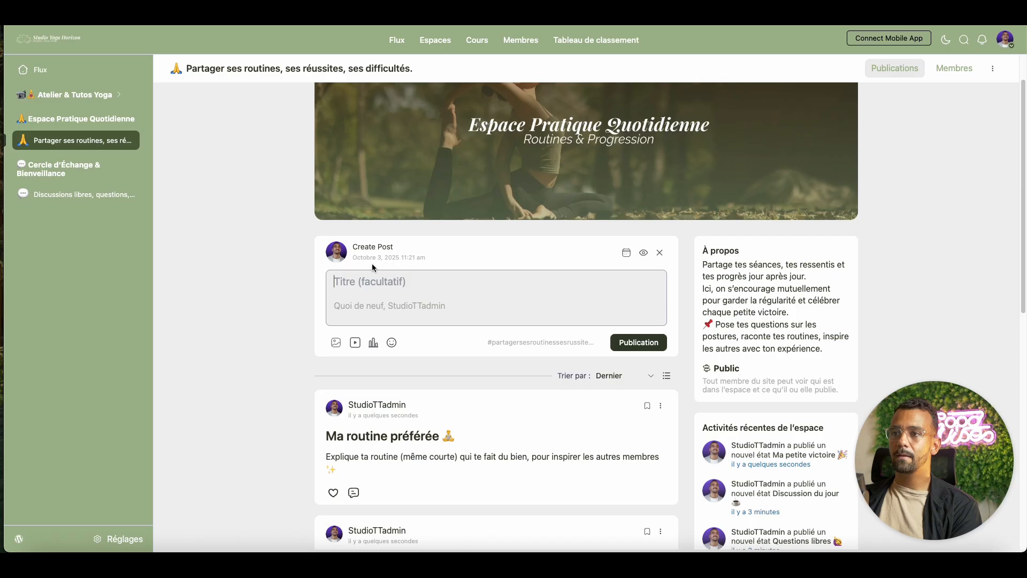
{"action": "type", "text": "Mes difficultés actuelles 🤔"}
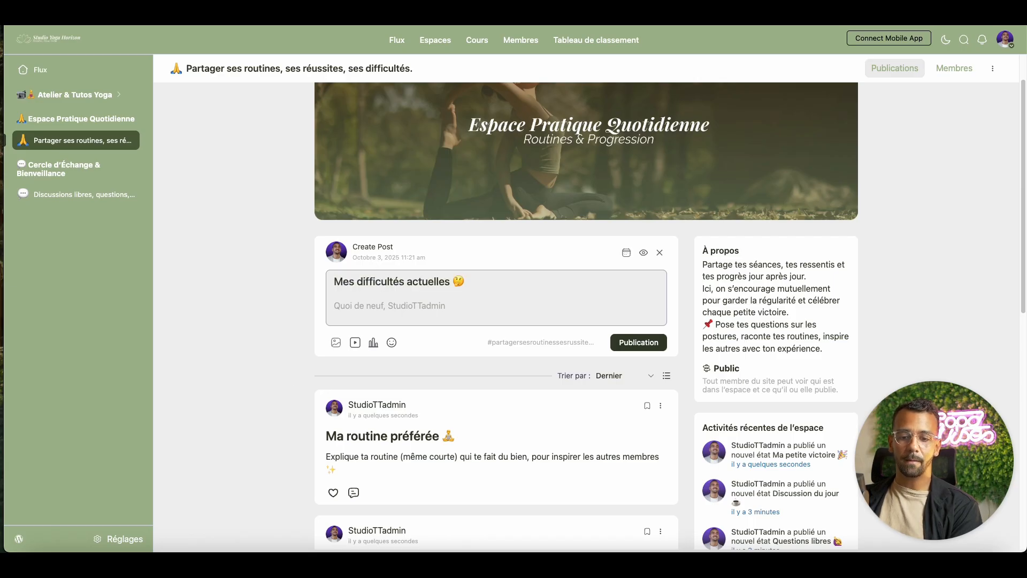
{"action": "left_click", "coordinate": [425, 304]}
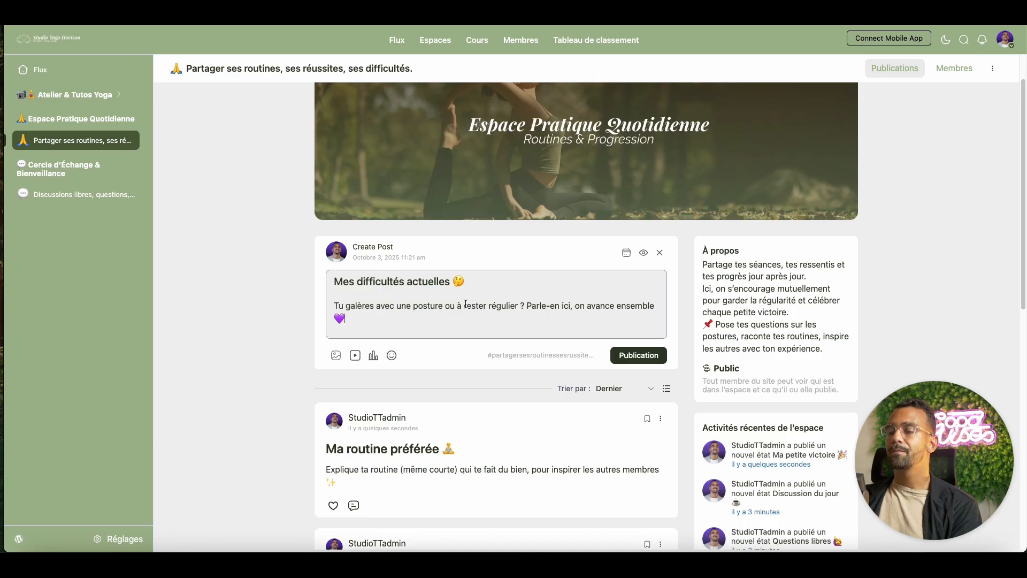
{"action": "type", "text": "Tu galères avec une posture ou à rester régulier ? Parle-en ici, on avance ensemble 💜"}
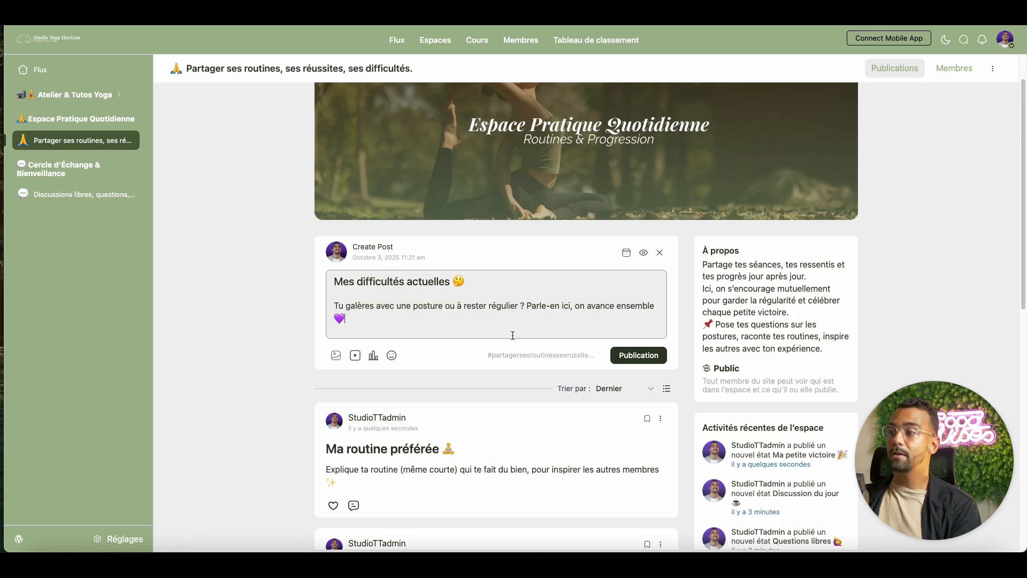
{"action": "left_click", "coordinate": [630, 357]}
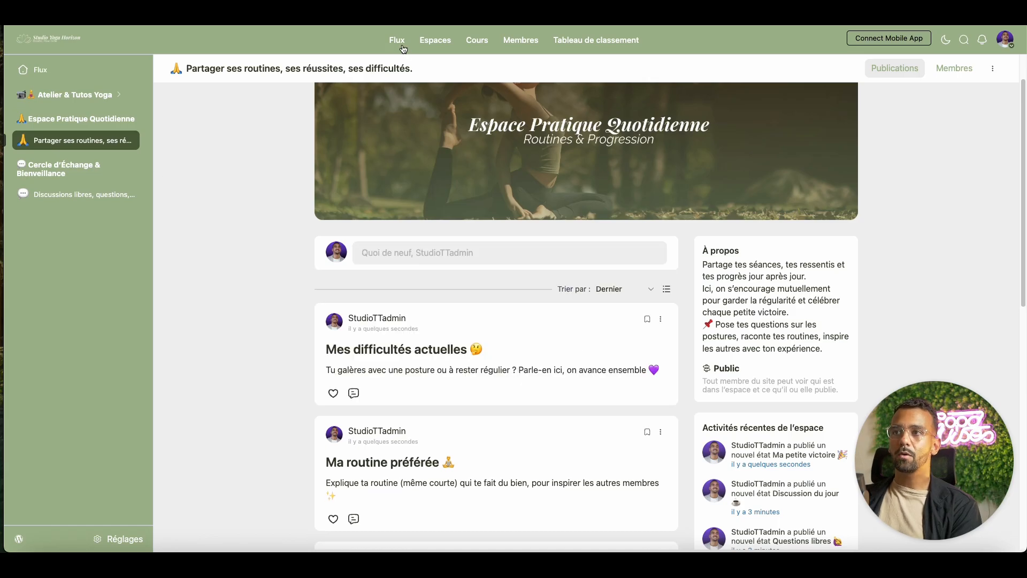
From the main Flux feed, move the "Discussion du jour ☕" post to the "Discussions libres, questions, partages de vie" space
{"action": "left_click", "coordinate": [404, 47]}
{"action": "scroll", "coordinate": [597, 361], "scroll_direction": "down", "scroll_amount": 3}
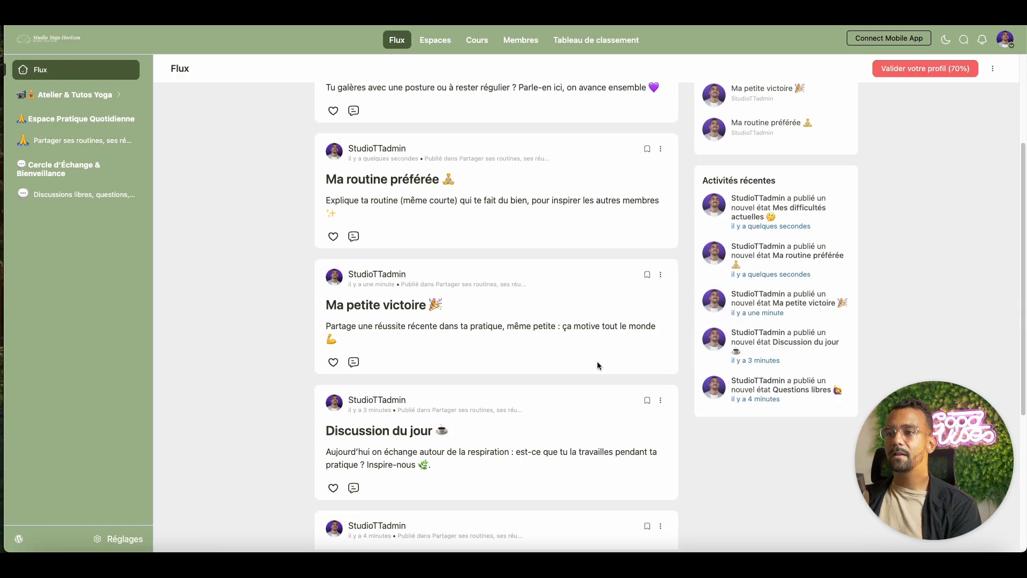
{"action": "scroll", "coordinate": [597, 362], "scroll_direction": "down", "scroll_amount": 1}
{"action": "scroll", "coordinate": [552, 324], "scroll_direction": "down", "scroll_amount": 1}
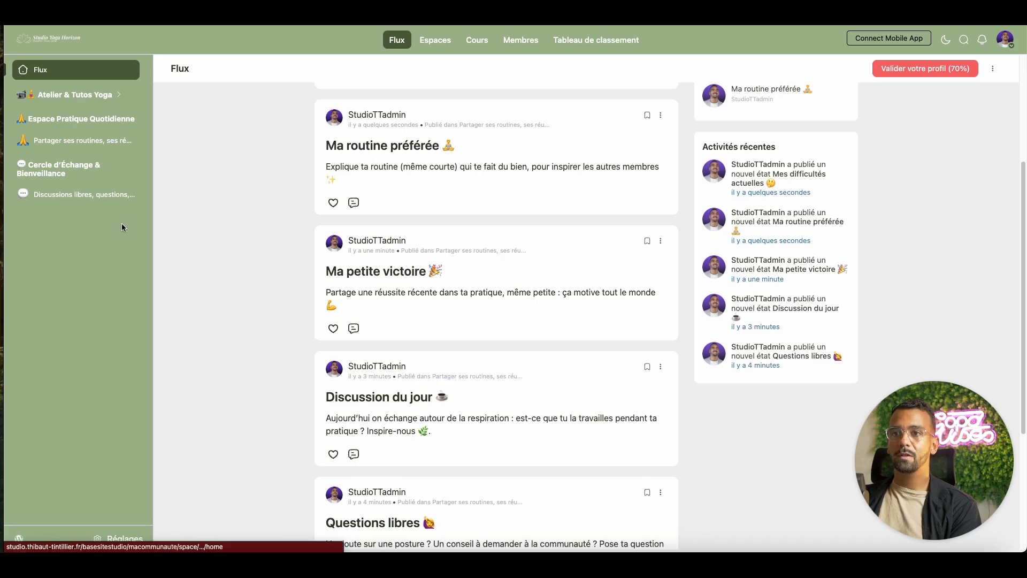
{"action": "scroll", "coordinate": [538, 357], "scroll_direction": "down", "scroll_amount": 3}
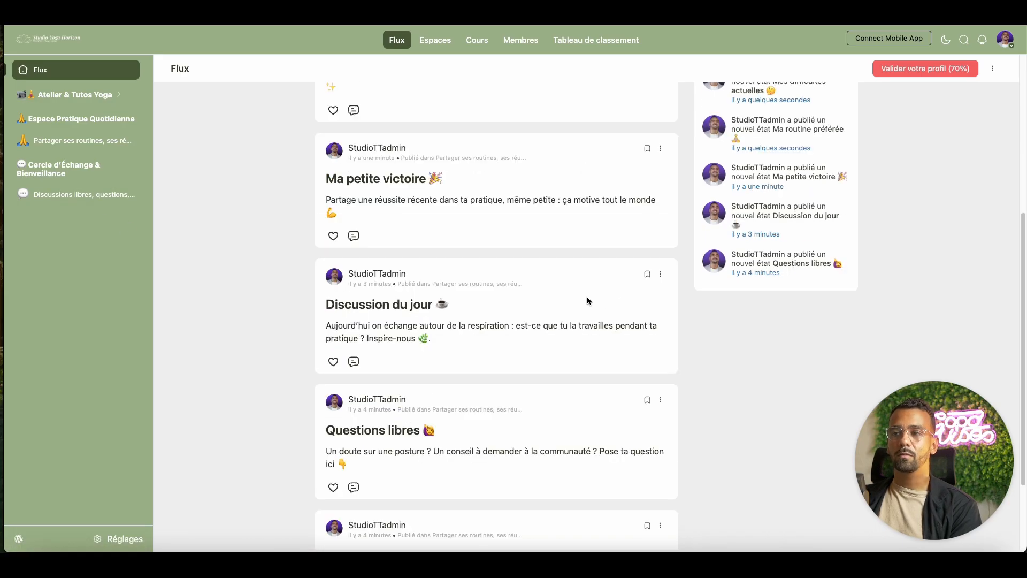
{"action": "left_click", "coordinate": [661, 274]}
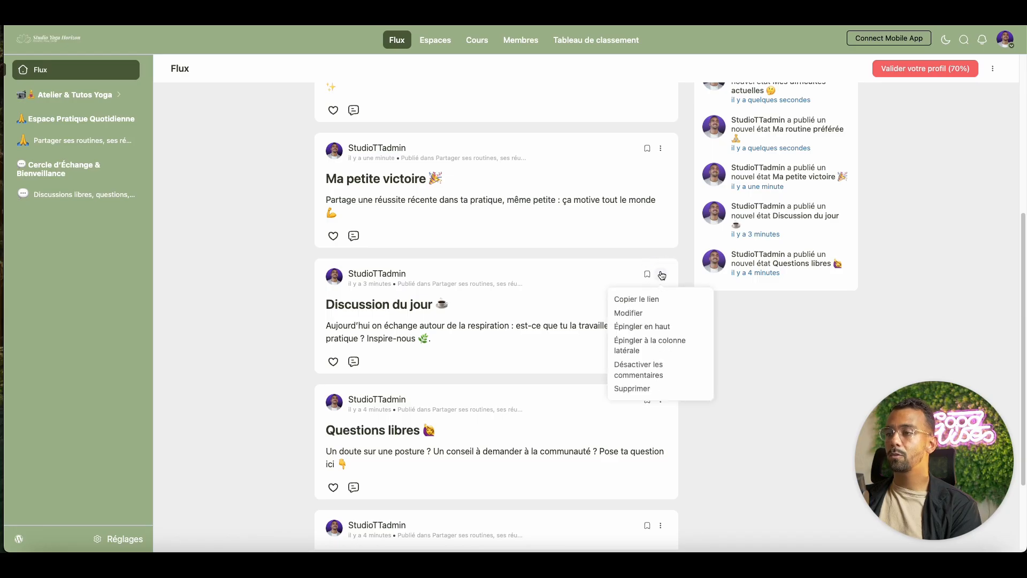
{"action": "left_click", "coordinate": [666, 313]}
{"action": "left_click", "coordinate": [374, 276]}
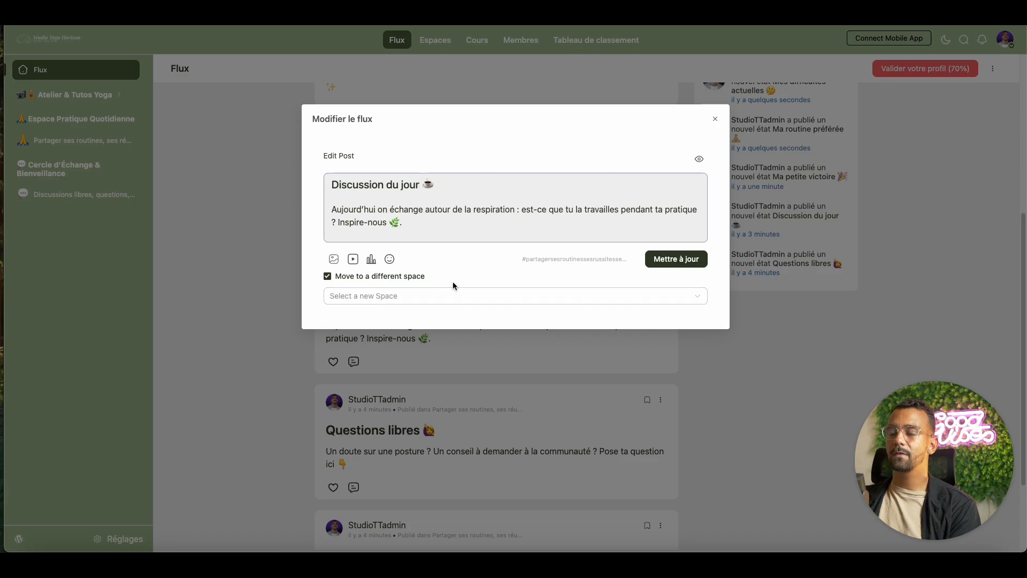
{"action": "left_click", "coordinate": [492, 292]}
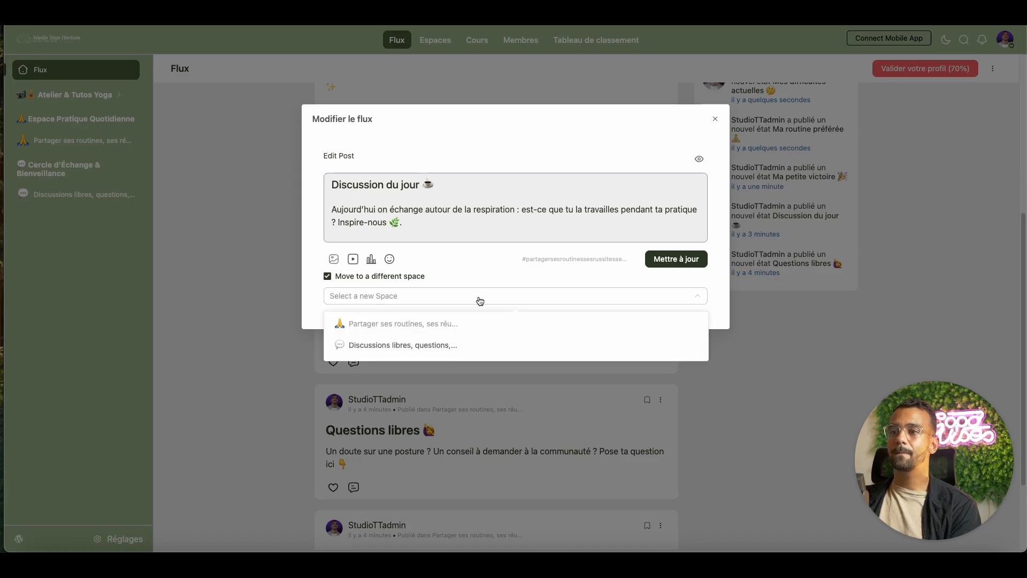
{"action": "left_click", "coordinate": [452, 342]}
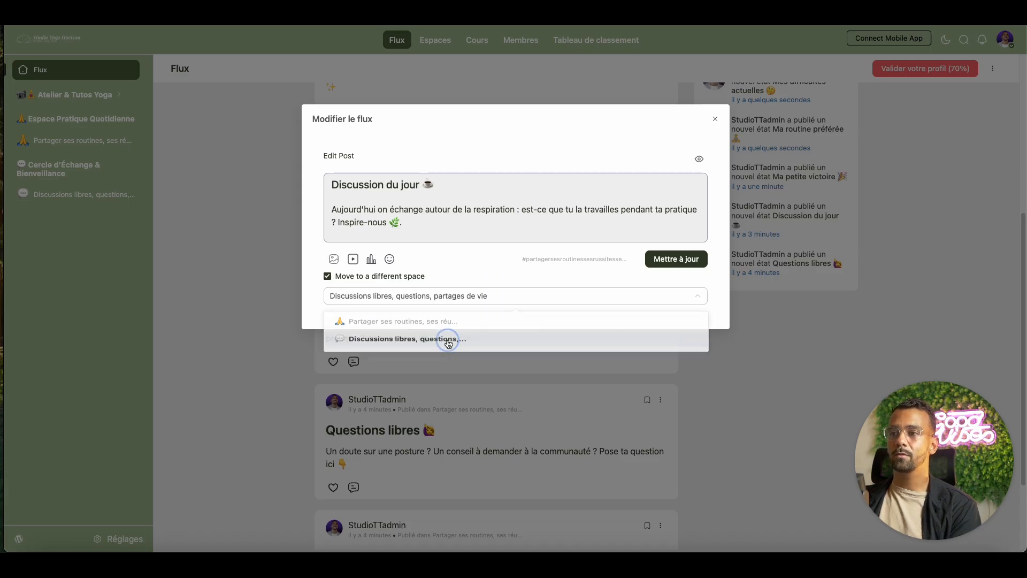
{"action": "left_click", "coordinate": [680, 260]}
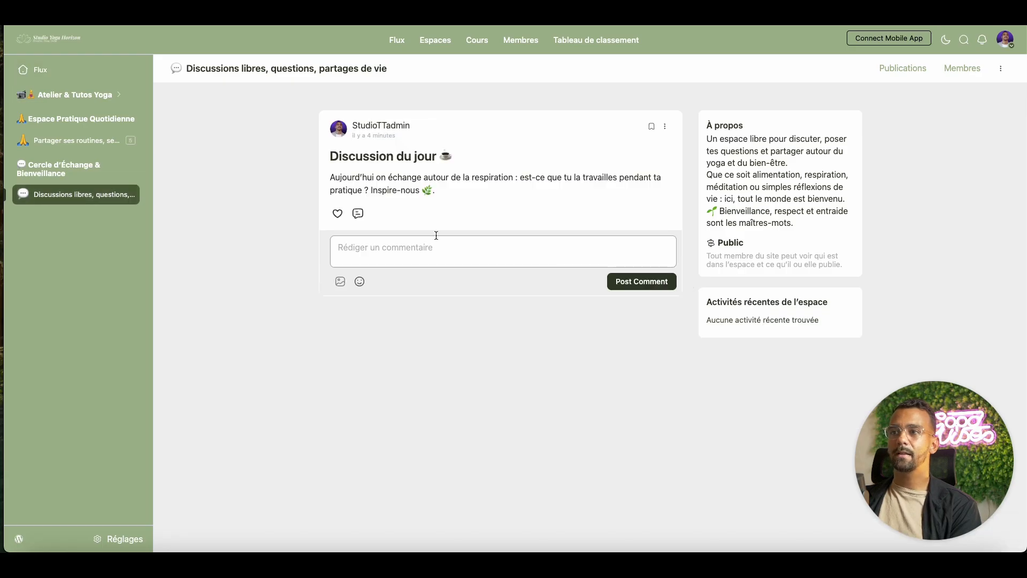
Move the "Questions libres 🙋" post from the daily practice space to the "Discussions libres, questions, partages de vie" space
{"action": "left_click", "coordinate": [99, 143]}
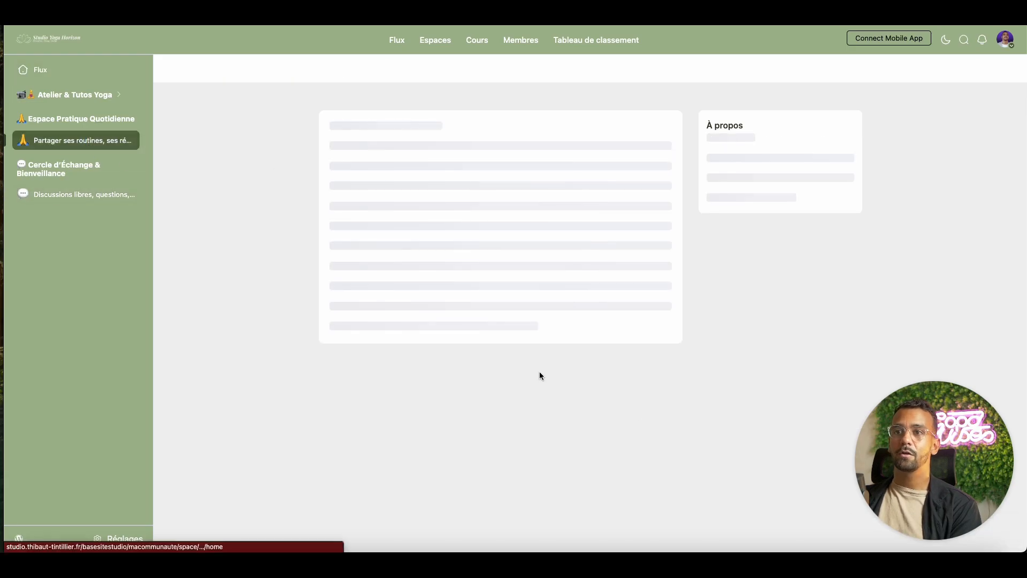
{"action": "scroll", "coordinate": [622, 395], "scroll_direction": "down", "scroll_amount": 6}
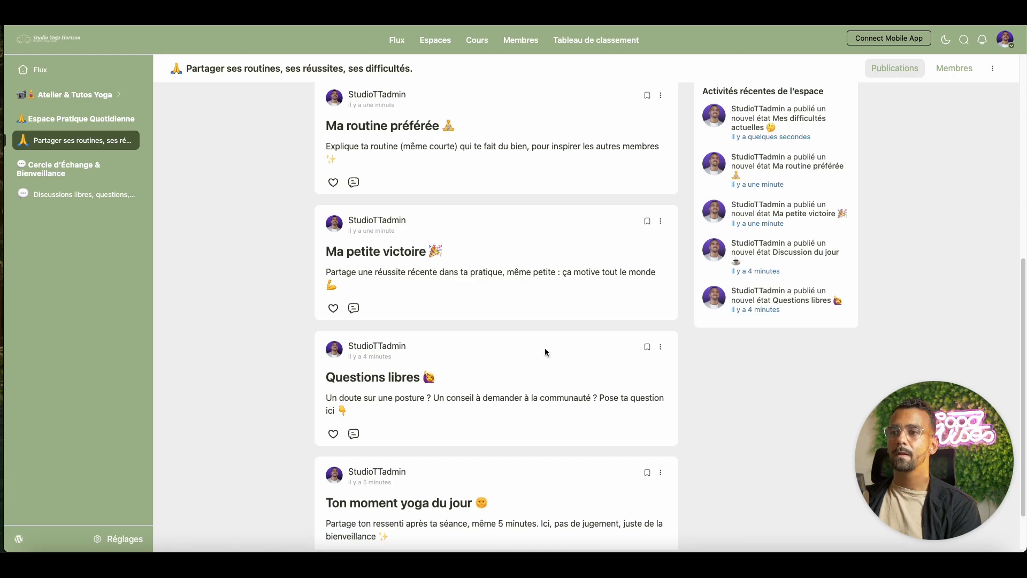
{"action": "scroll", "coordinate": [589, 321], "scroll_direction": "down", "scroll_amount": 1}
{"action": "left_click", "coordinate": [661, 291]}
{"action": "left_click", "coordinate": [631, 317]}
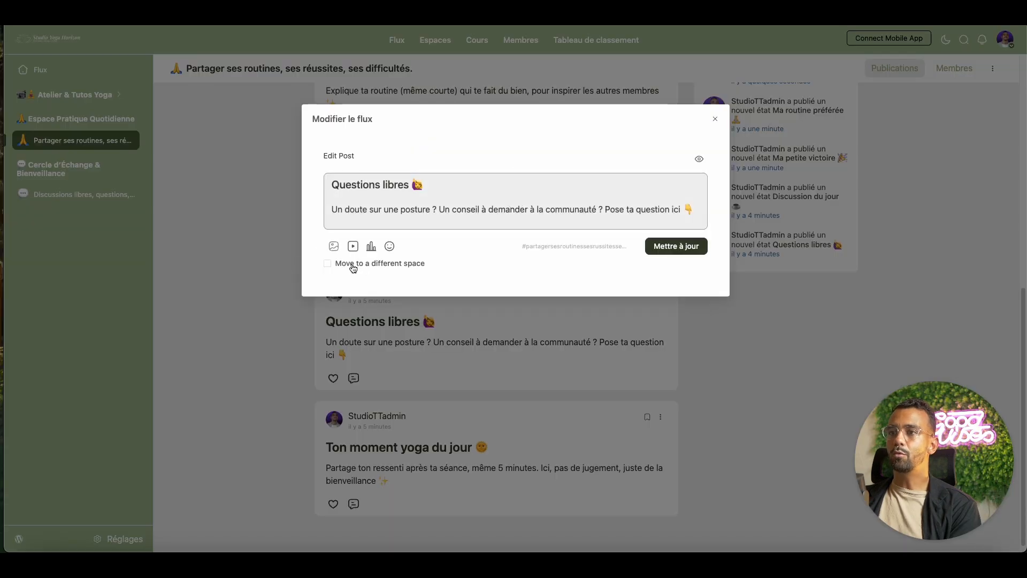
{"action": "left_click", "coordinate": [363, 264]}
{"action": "left_click", "coordinate": [501, 282]}
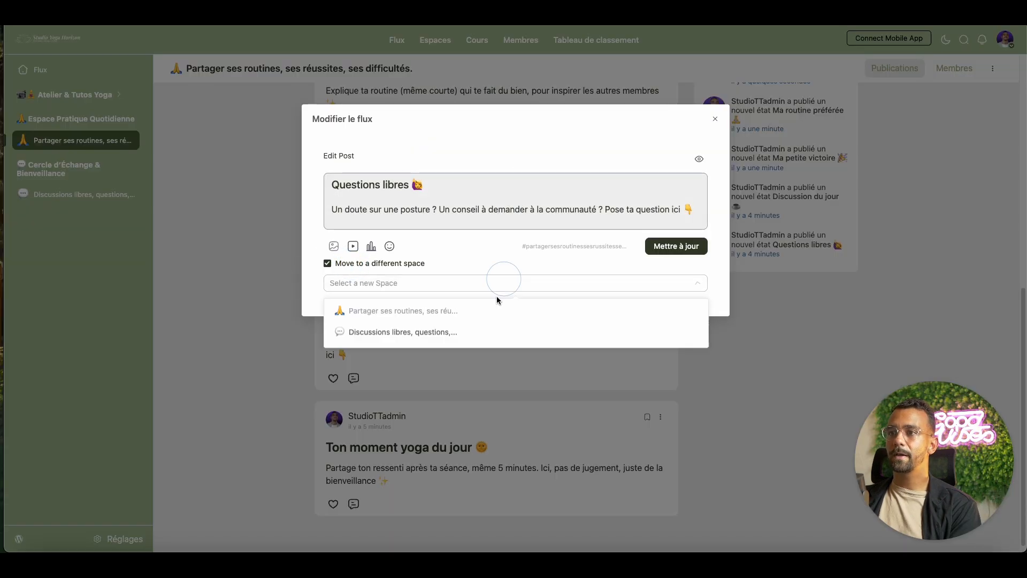
{"action": "left_click", "coordinate": [481, 331]}
{"action": "left_click", "coordinate": [676, 246]}
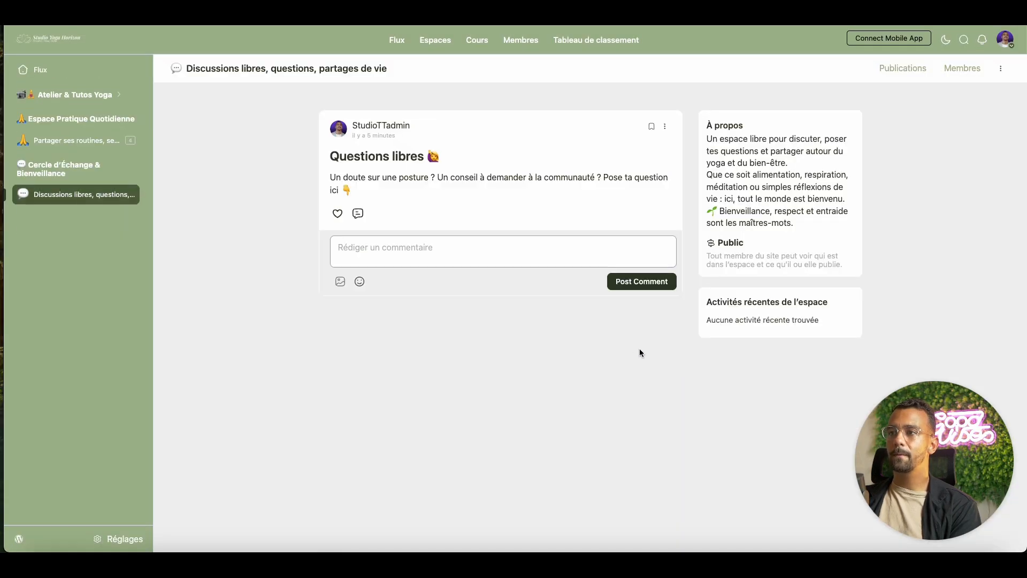
Move the "Ton moment yoga du jour 🌞" post from the daily practice space to the "Discussions libres, questions, partages de vie" space
{"action": "left_click", "coordinate": [80, 140]}
{"action": "scroll", "coordinate": [615, 411], "scroll_direction": "down", "scroll_amount": 5}
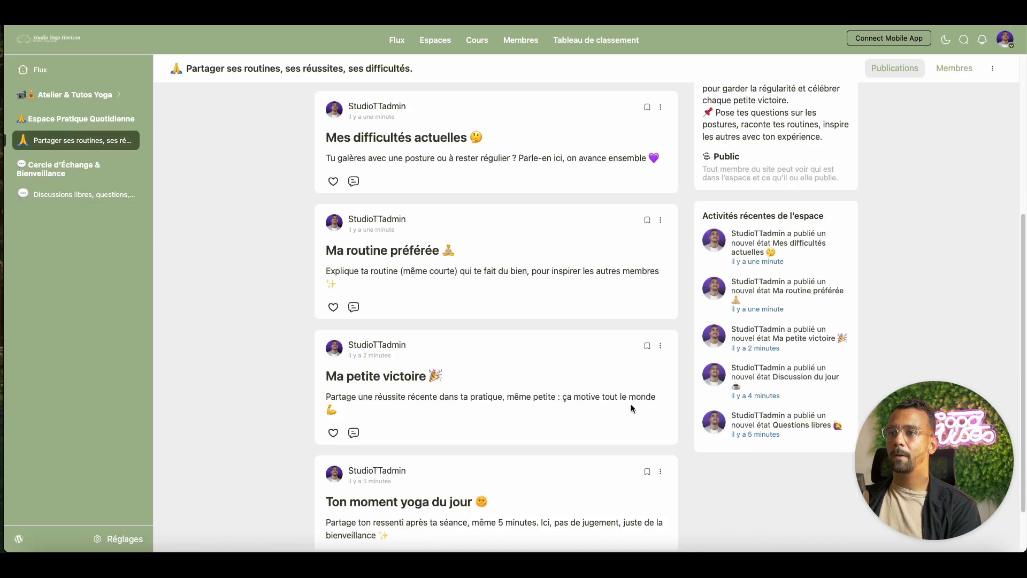
{"action": "scroll", "coordinate": [631, 405], "scroll_direction": "down", "scroll_amount": 1}
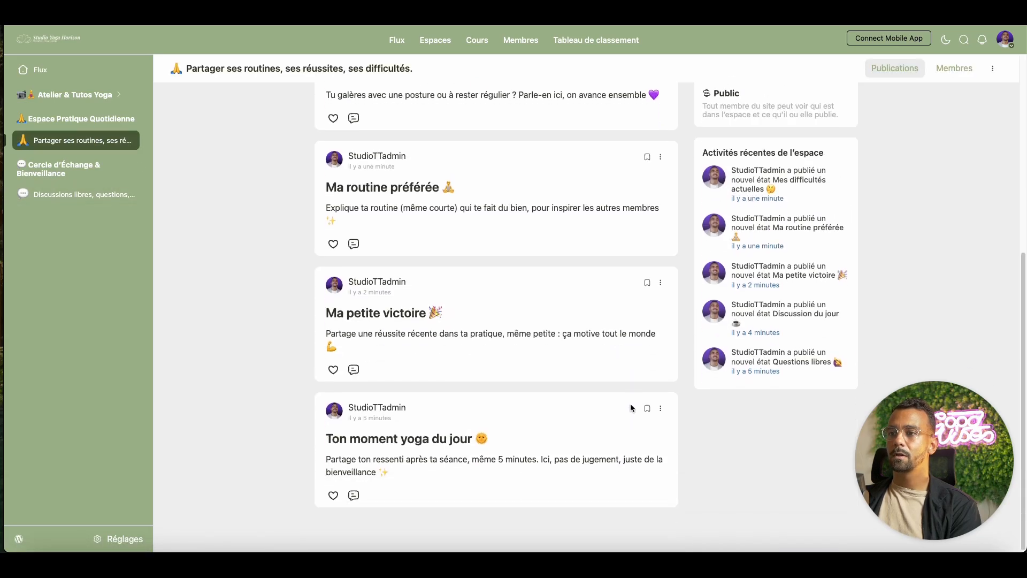
{"action": "left_click", "coordinate": [661, 408]}
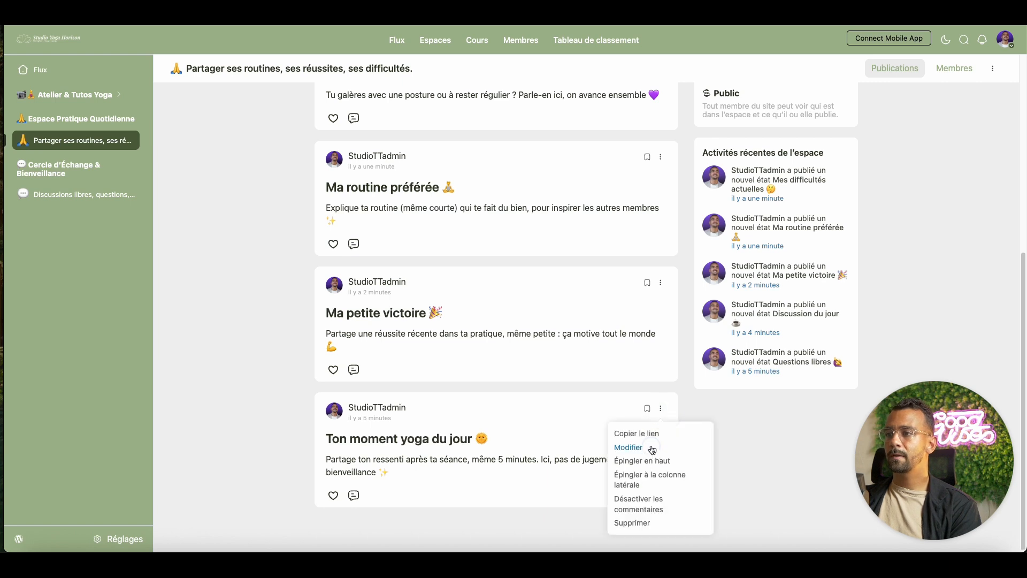
{"action": "left_click", "coordinate": [628, 448]}
{"action": "left_click", "coordinate": [327, 276]}
{"action": "left_click", "coordinate": [481, 297]}
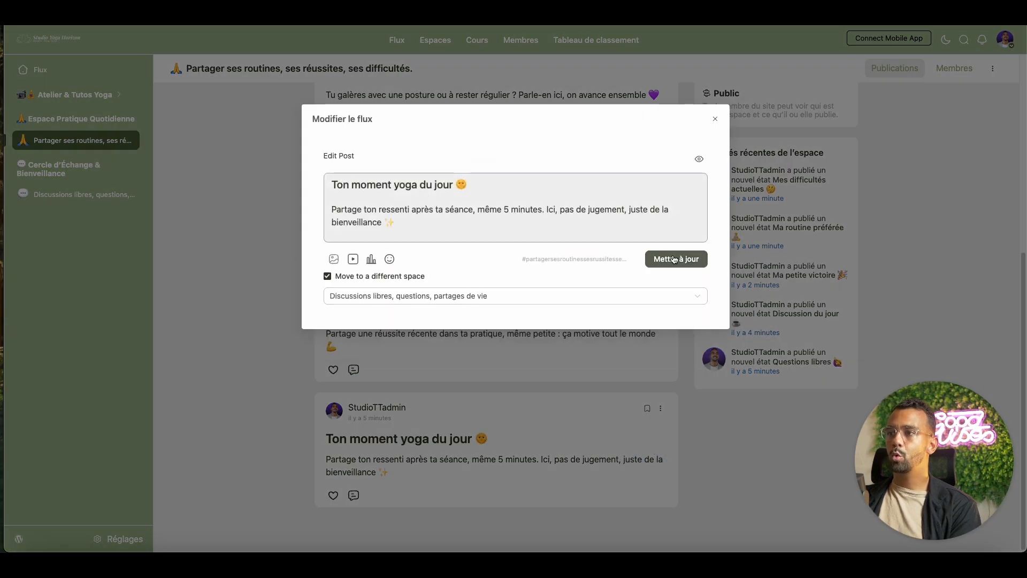
{"action": "left_click", "coordinate": [673, 258]}
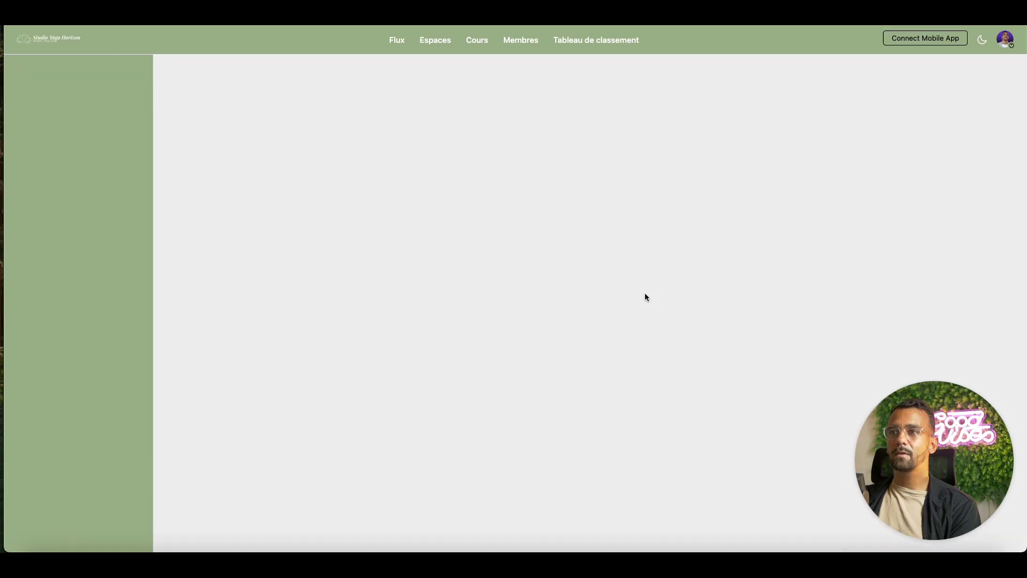
Review how the posts are distributed across the free discussion space, the daily practice space and the main Flux feed, including trending posts and recent activity
{"action": "left_click", "coordinate": [113, 202]}
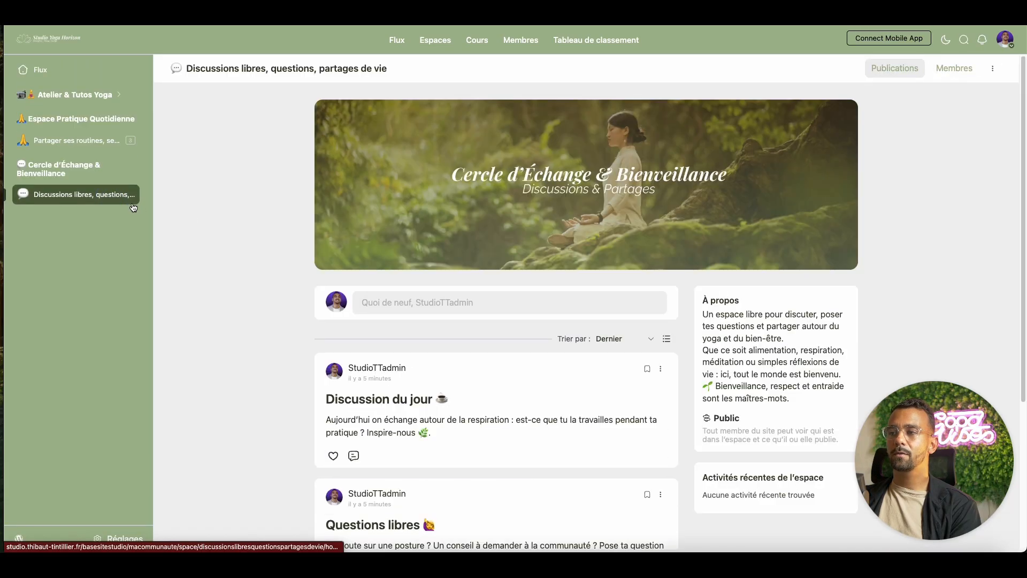
{"action": "scroll", "coordinate": [506, 291], "scroll_direction": "down", "scroll_amount": 4}
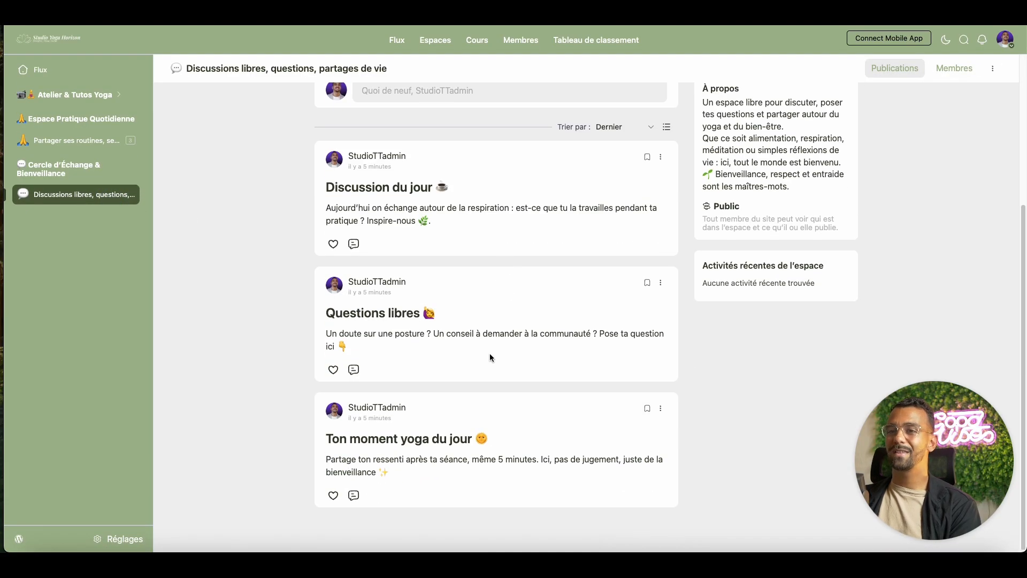
{"action": "scroll", "coordinate": [207, 198], "scroll_direction": "up", "scroll_amount": 4}
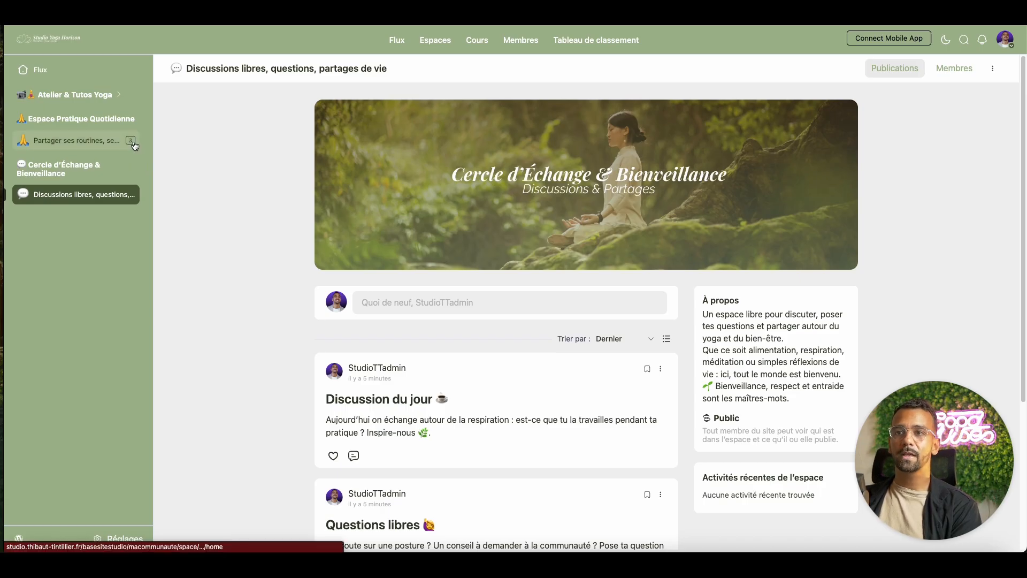
{"action": "left_click", "coordinate": [134, 144]}
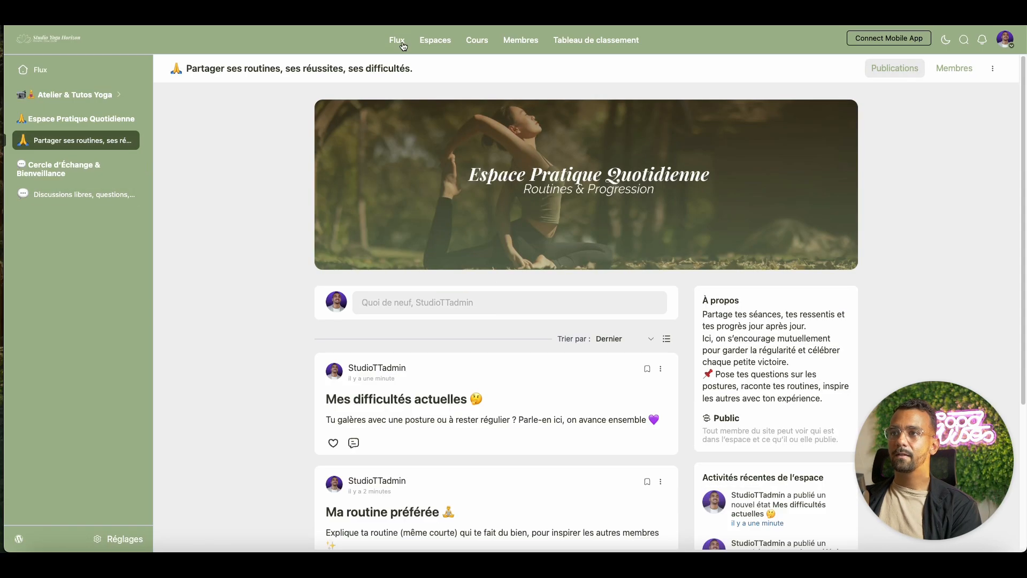
{"action": "left_click", "coordinate": [391, 42]}
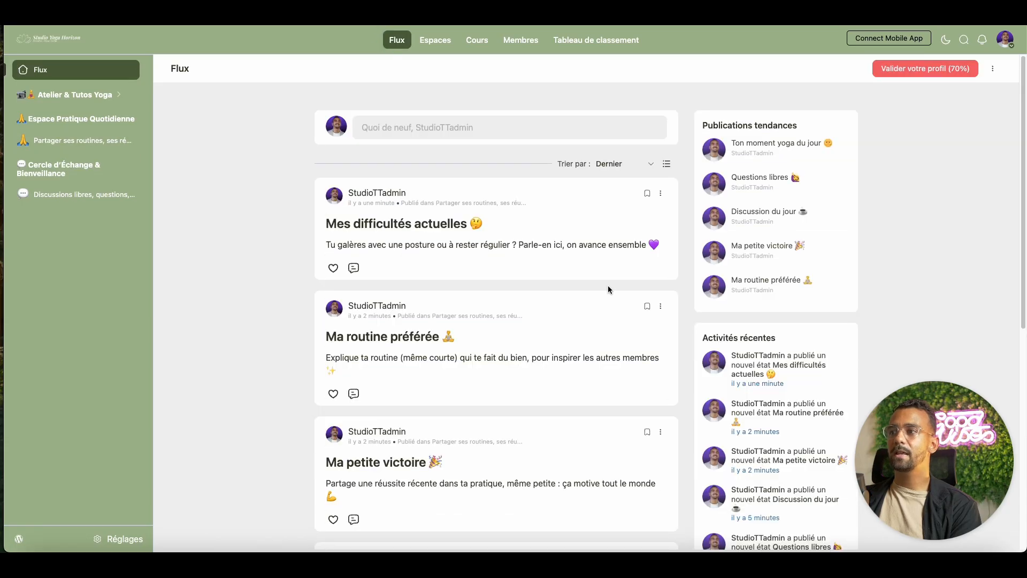
{"action": "scroll", "coordinate": [608, 285], "scroll_direction": "down", "scroll_amount": 5}
{"action": "scroll", "coordinate": [576, 239], "scroll_direction": "up", "scroll_amount": 5}
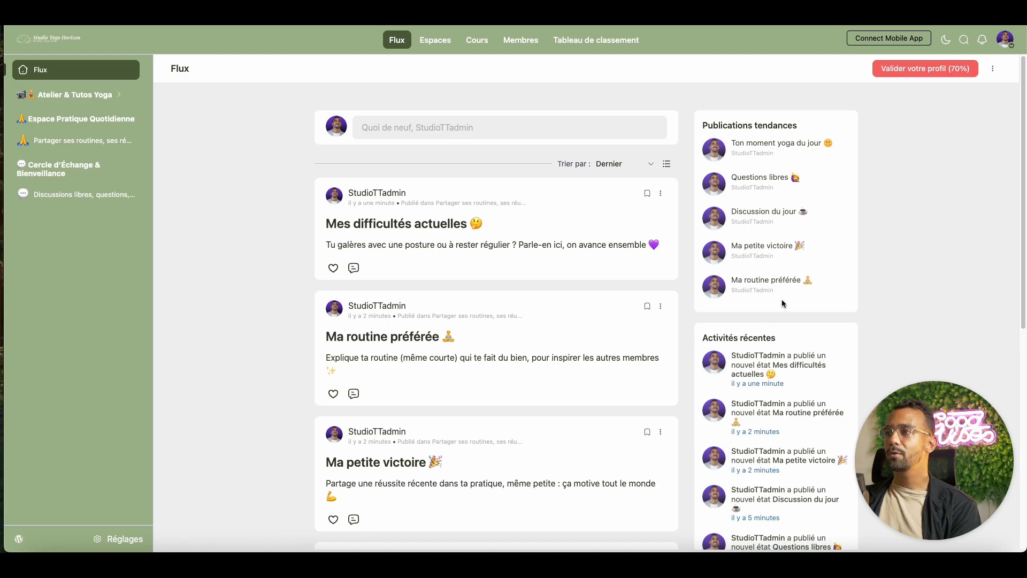
{"action": "scroll", "coordinate": [805, 386], "scroll_direction": "down", "scroll_amount": 2}
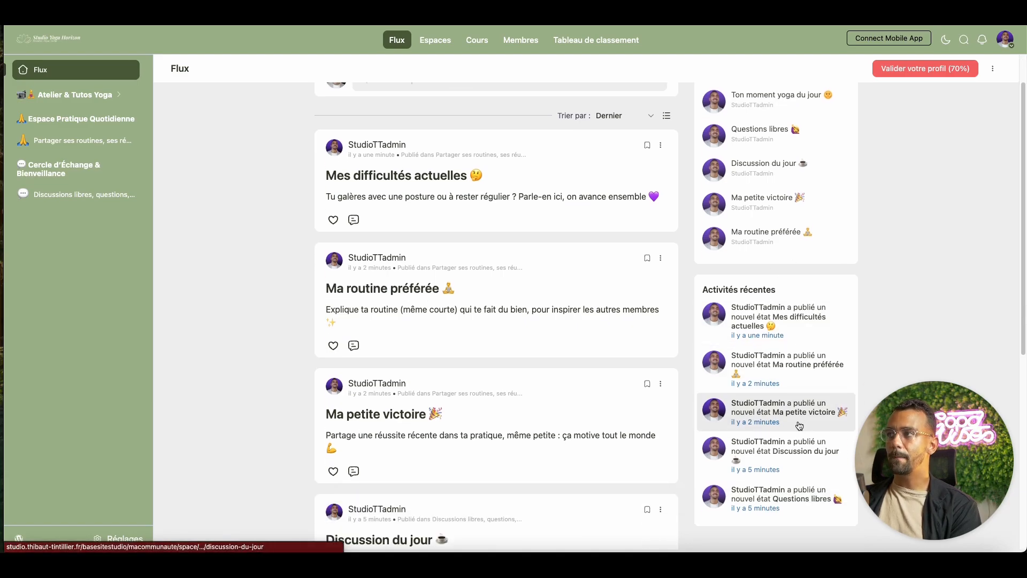
{"action": "scroll", "coordinate": [798, 424], "scroll_direction": "up", "scroll_amount": 2}
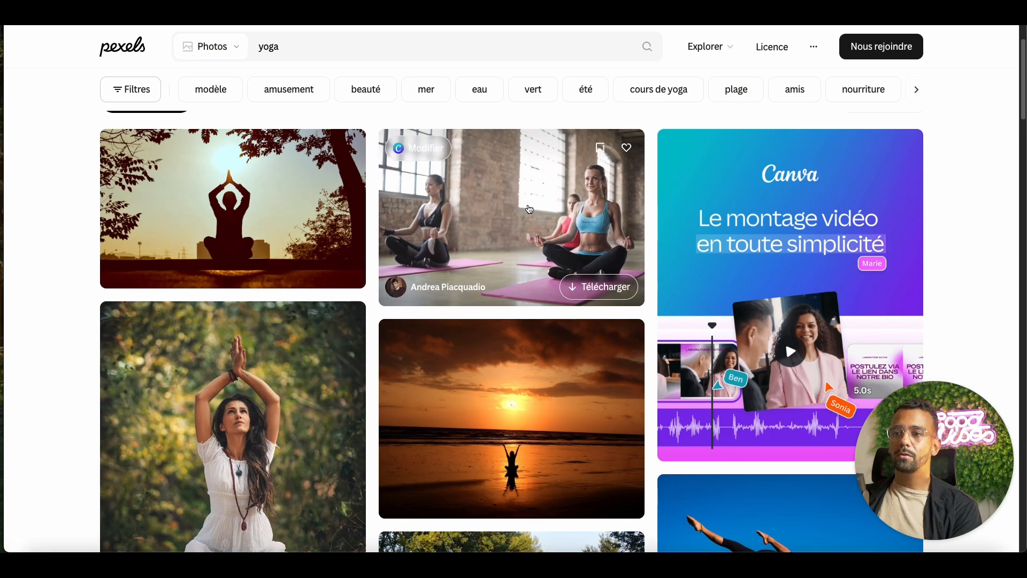
On Pexels, browse the yoga photos and download the one of a seated woman in white raising her joined hands
{"action": "scroll", "coordinate": [427, 246], "scroll_direction": "down", "scroll_amount": 2}
{"action": "scroll", "coordinate": [426, 247], "scroll_direction": "up", "scroll_amount": 3}
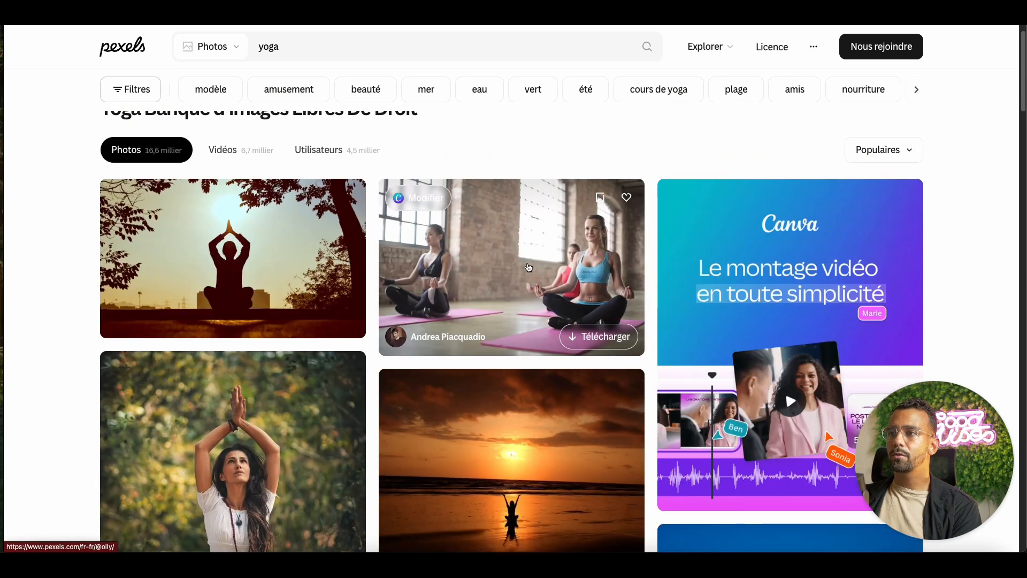
{"action": "scroll", "coordinate": [324, 337], "scroll_direction": "down", "scroll_amount": 1}
{"action": "scroll", "coordinate": [324, 337], "scroll_direction": "down", "scroll_amount": 3}
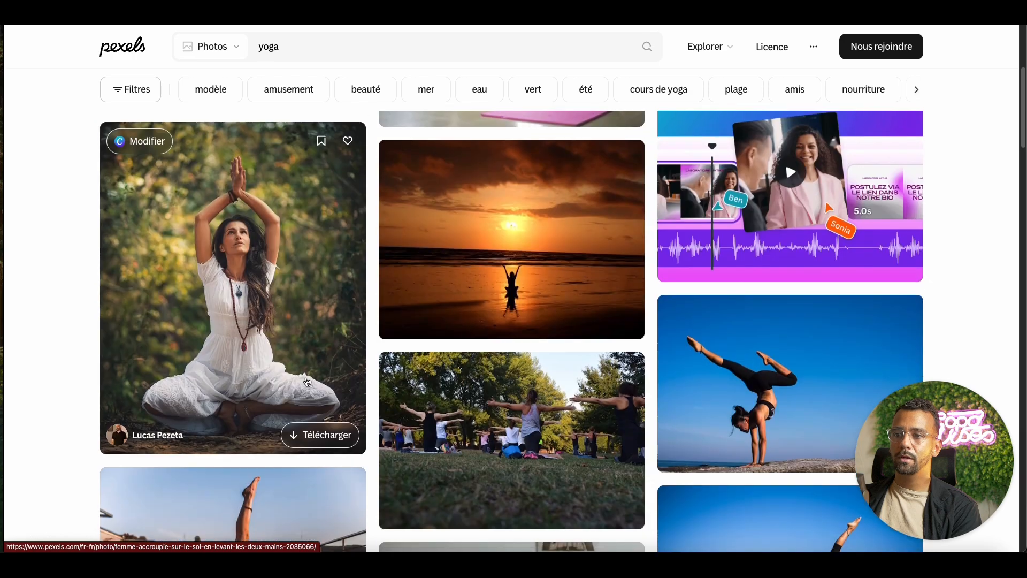
{"action": "left_click", "coordinate": [316, 434]}
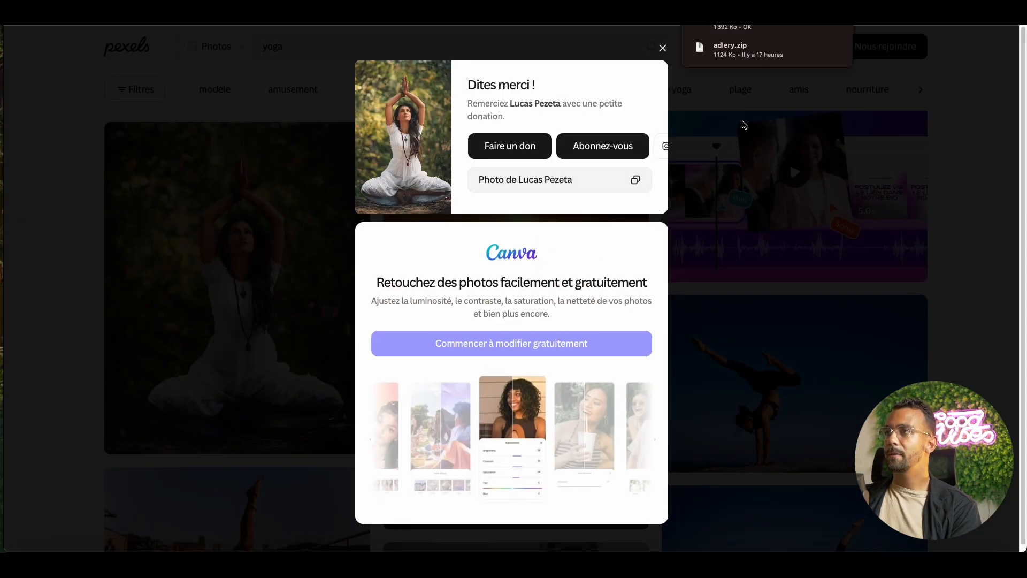
{"action": "left_click", "coordinate": [738, 104]}
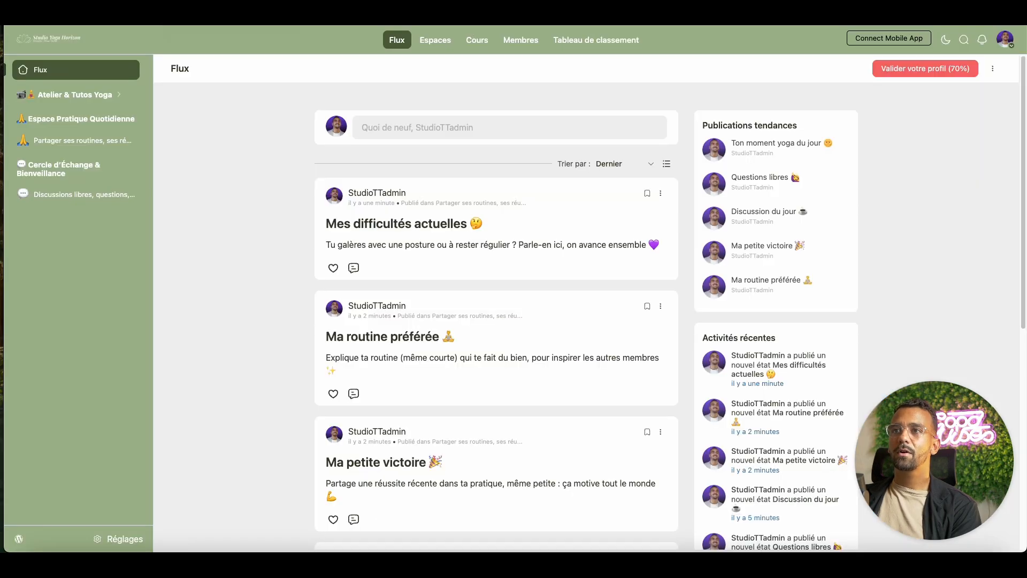
In the community's main Flux feed, start a new post titled "Je vous partage ma séance du jour"
{"action": "left_click", "coordinate": [399, 127]}
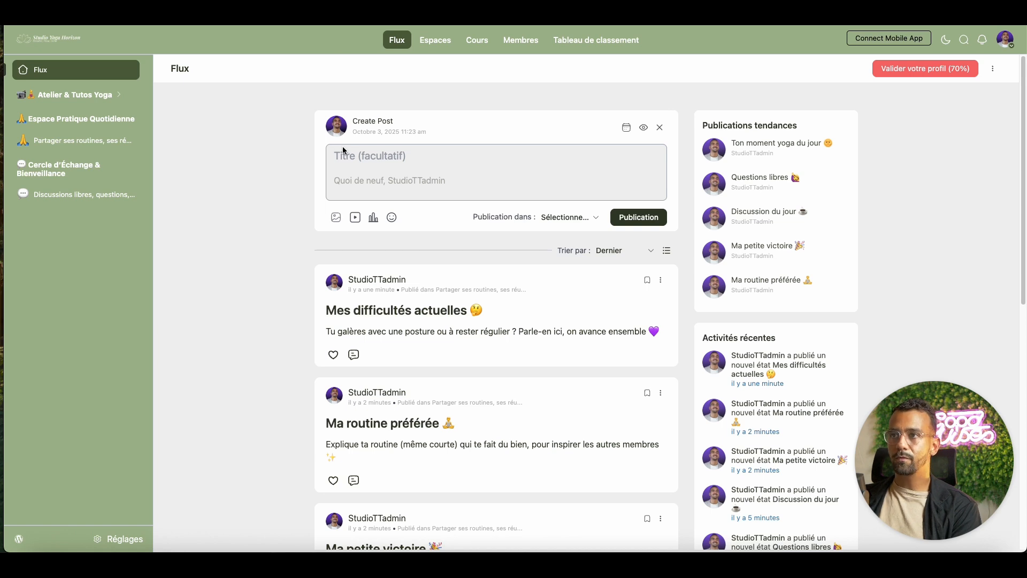
{"action": "type", "text": "d’un tapis de yoga ou d’une séance"}
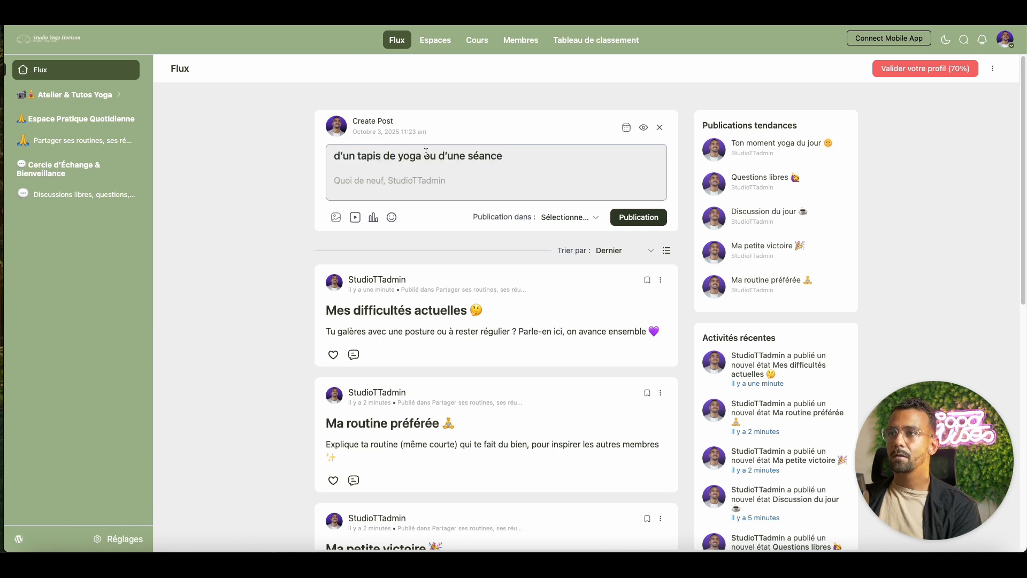
{"action": "left_click_drag", "start_coordinate": [448, 155], "coordinate": [324, 156]}
{"action": "key", "text": "BackSpace"}
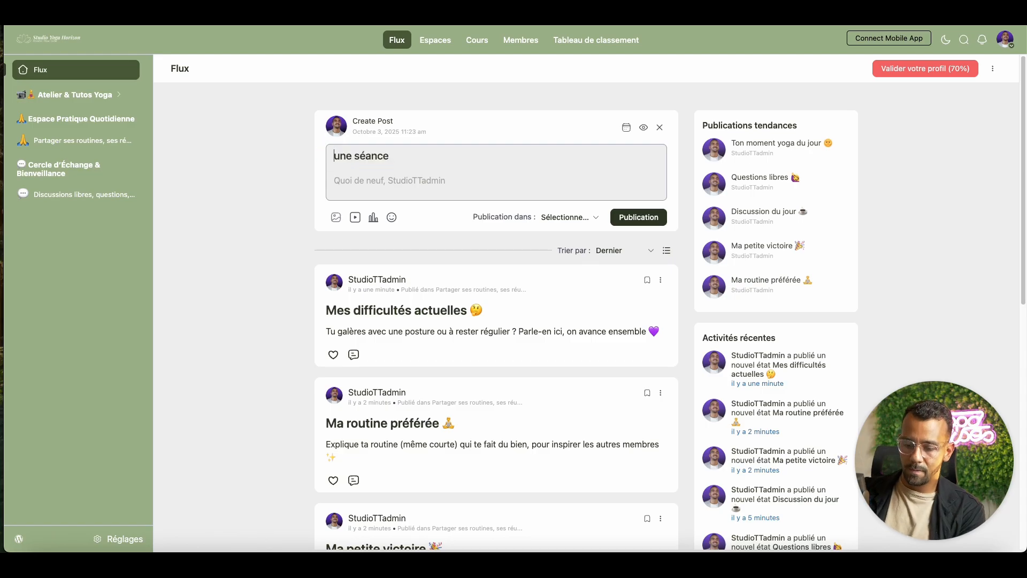
{"action": "type", "text": "jev"}
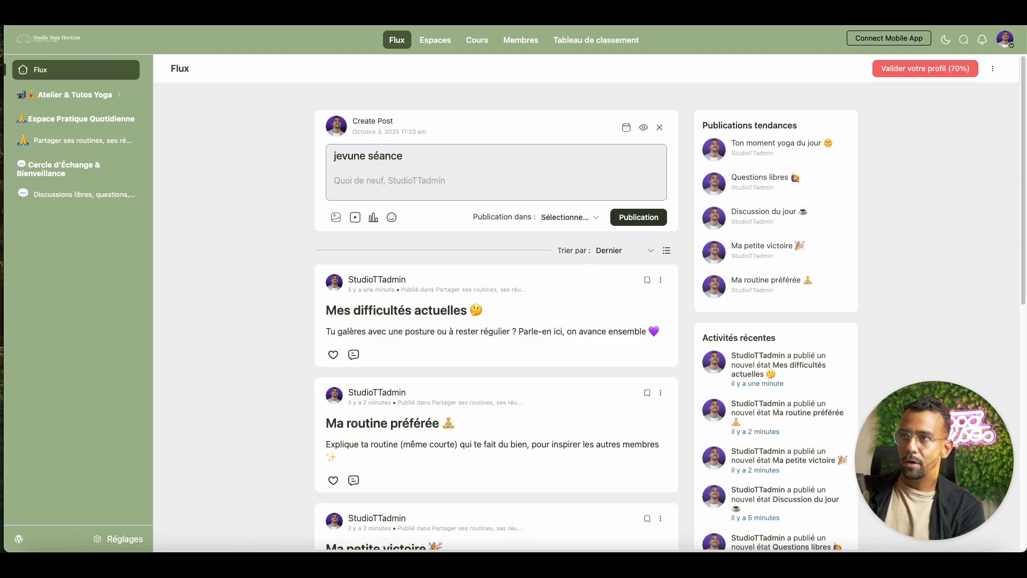
{"action": "key", "text": "BackSpace"}
{"action": "key", "text": "BackSpace"}
{"action": "key", "text": "BackSpace"}
{"action": "type", "text": "vous par"}
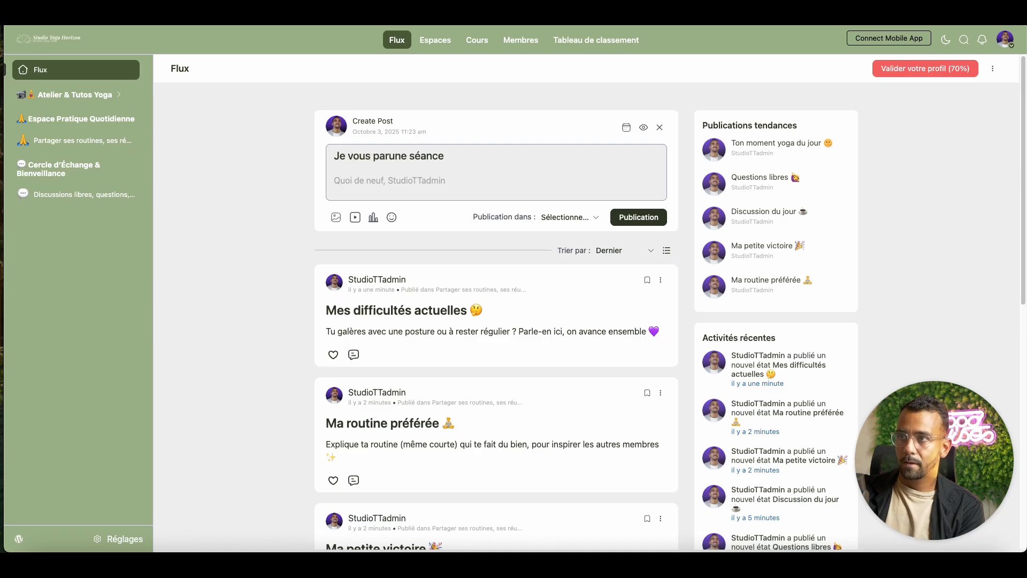
{"action": "type", "text": "tage "}
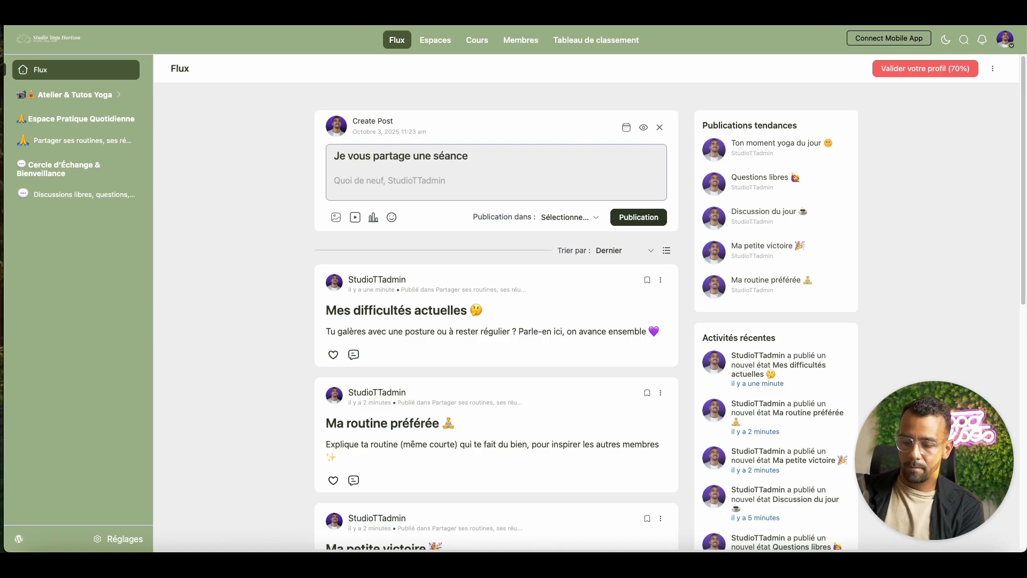
{"action": "type", "text": "ma"}
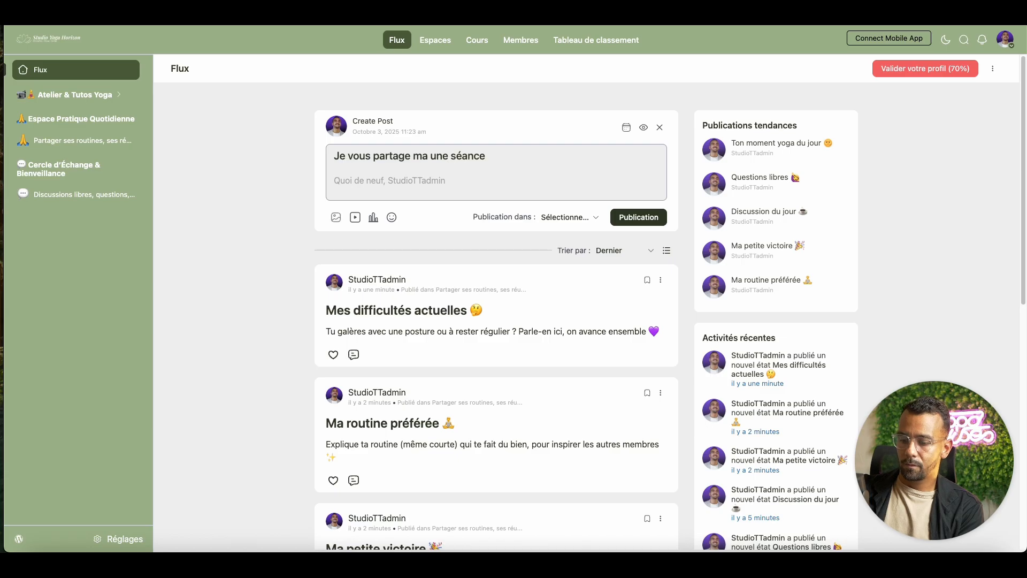
{"action": "key", "text": "Delete"}
{"action": "key", "text": "Delete"}
{"action": "key", "text": "Delete"}
{"action": "key", "text": "Delete"}
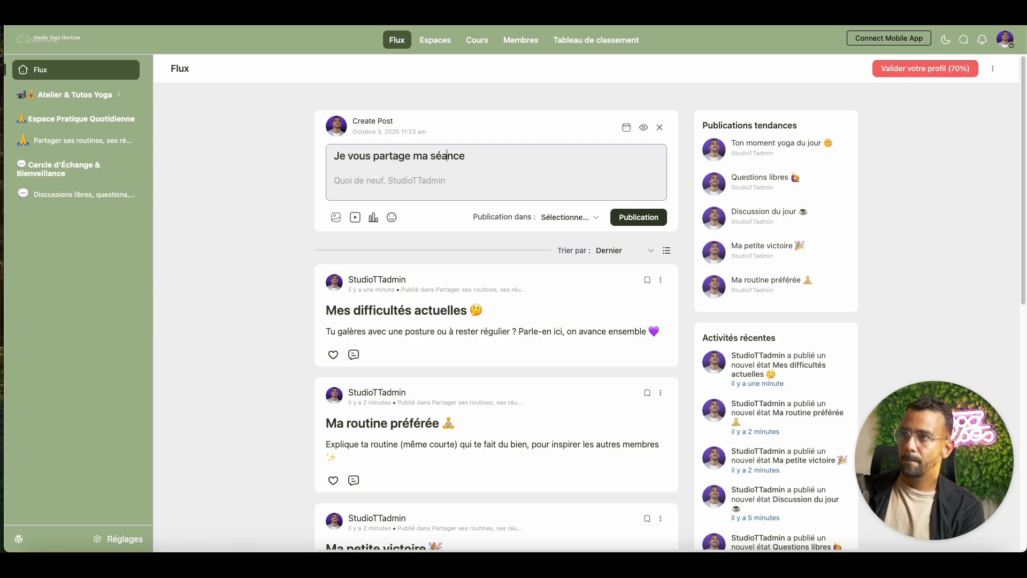
{"action": "type", "text": "du jo"}
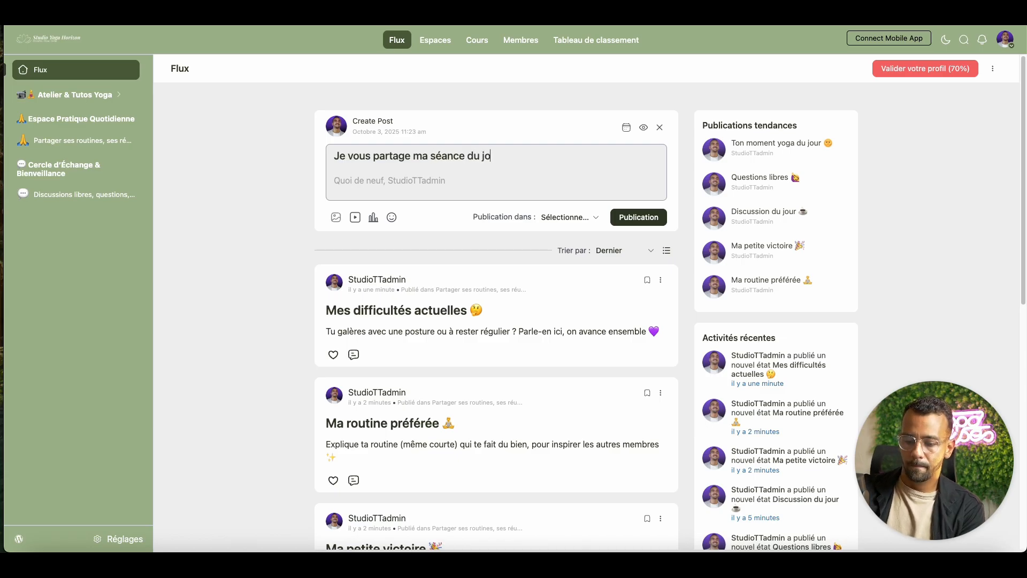
{"action": "type", "text": "ur"}
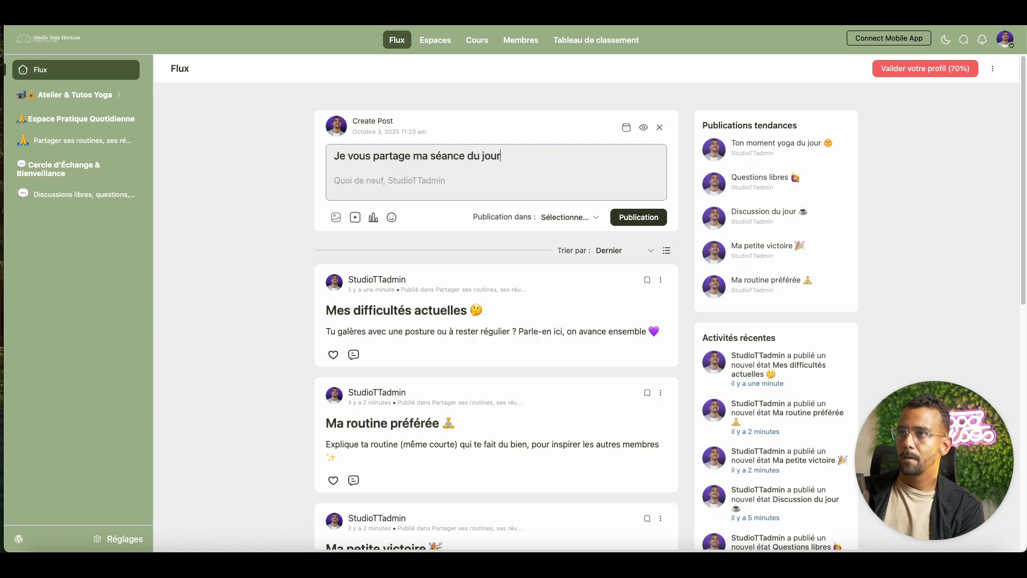
Add the default yellow woman-in-lotus-position yoga emoji at the end of the post title, separated by a space
{"action": "right_click", "coordinate": [524, 156]}
{"action": "left_click", "coordinate": [543, 177]}
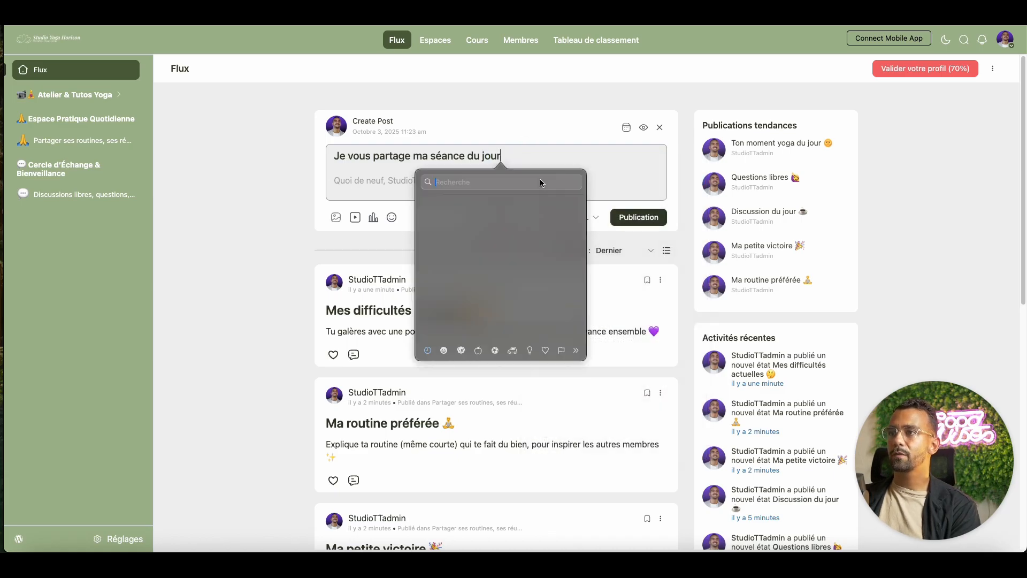
{"action": "type", "text": "yoga"}
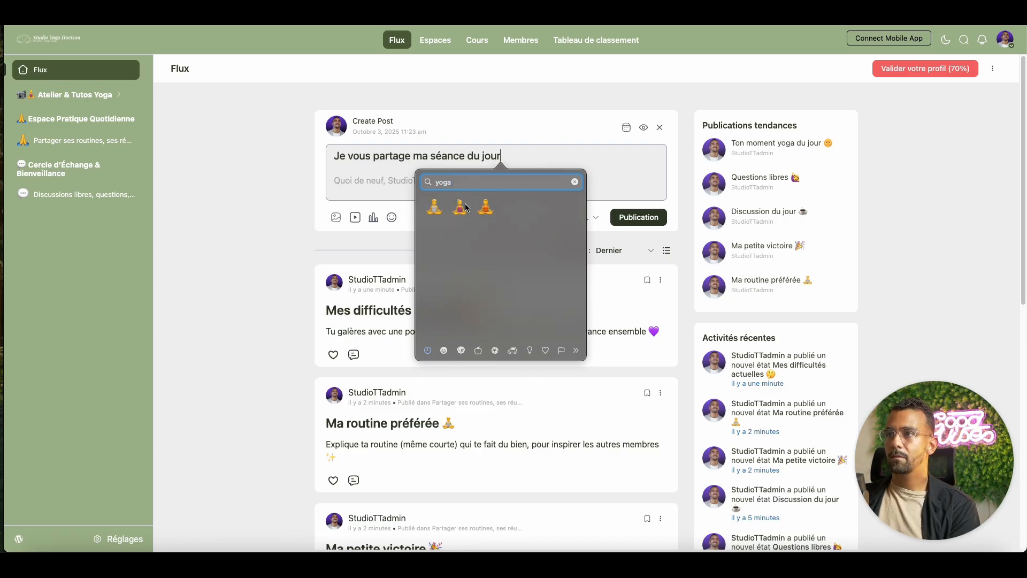
{"action": "left_click_drag", "start_coordinate": [466, 207], "coordinate": [464, 222]}
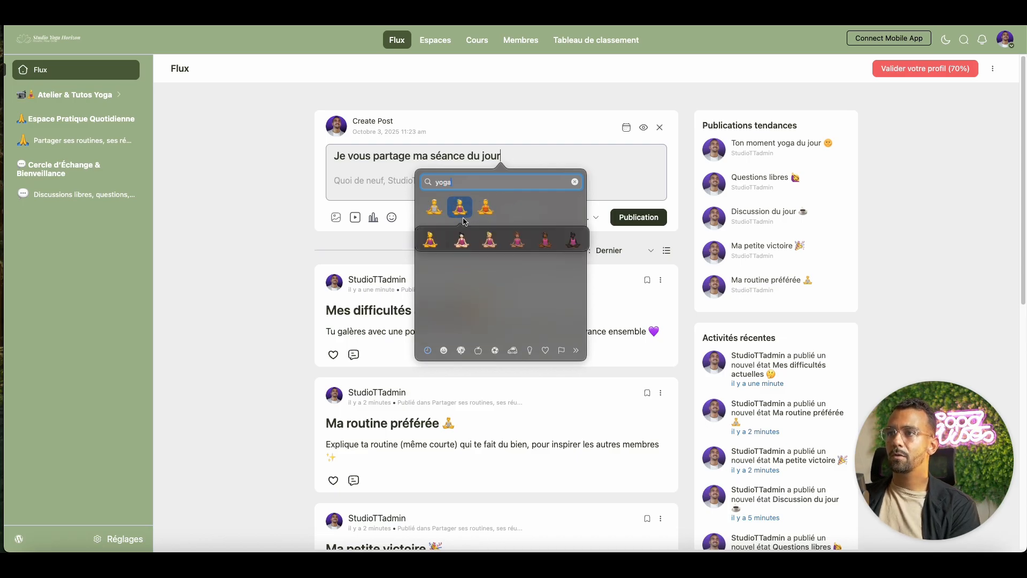
{"action": "left_click", "coordinate": [434, 244]}
{"action": "left_click", "coordinate": [391, 217]}
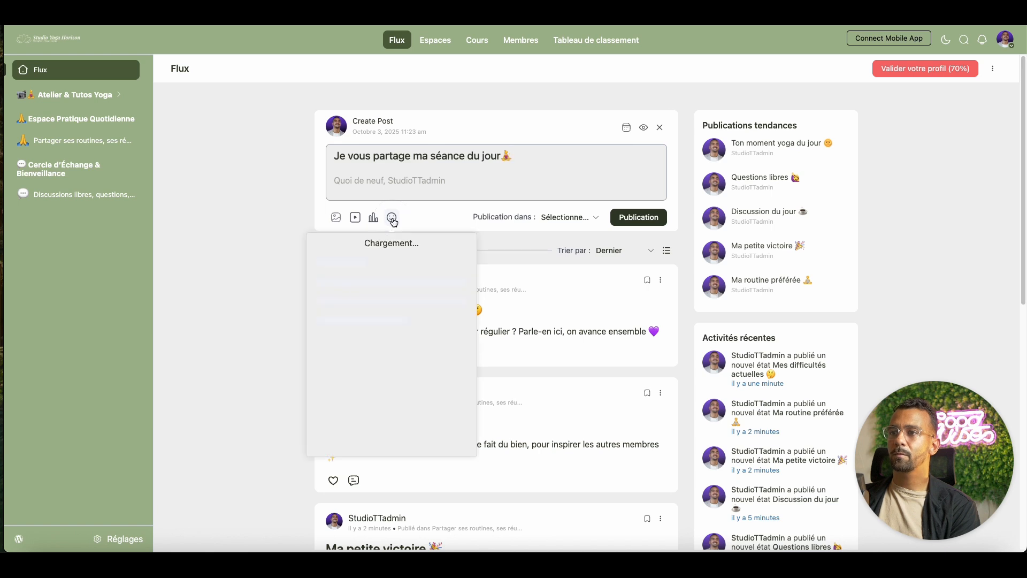
{"action": "left_click", "coordinate": [442, 216]}
{"action": "left_click", "coordinate": [500, 156]}
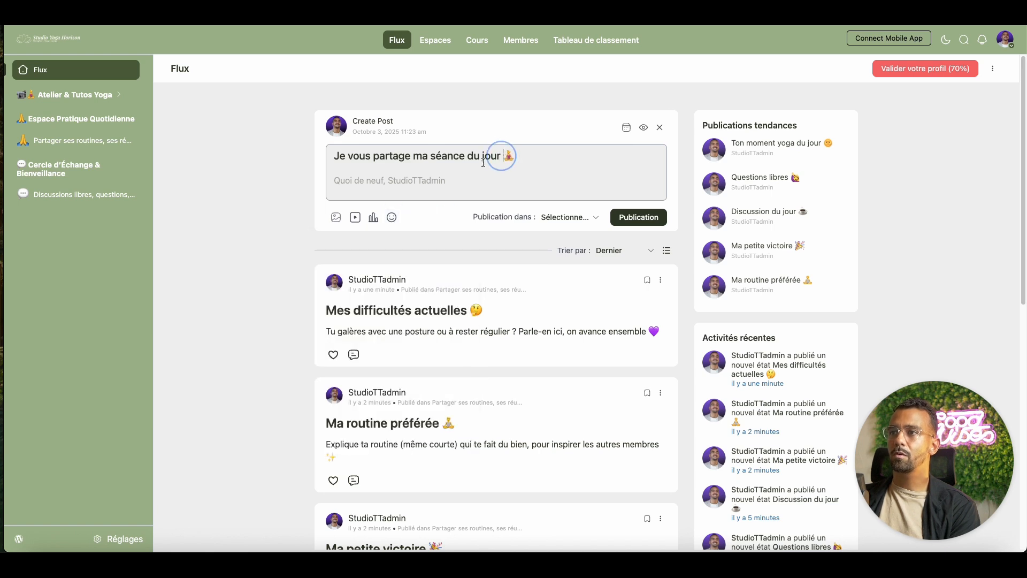
Write the post's body as "Hello les filles et les gas , j'ai fais une séance de yoga incroyable !"
{"action": "left_click", "coordinate": [433, 181]}
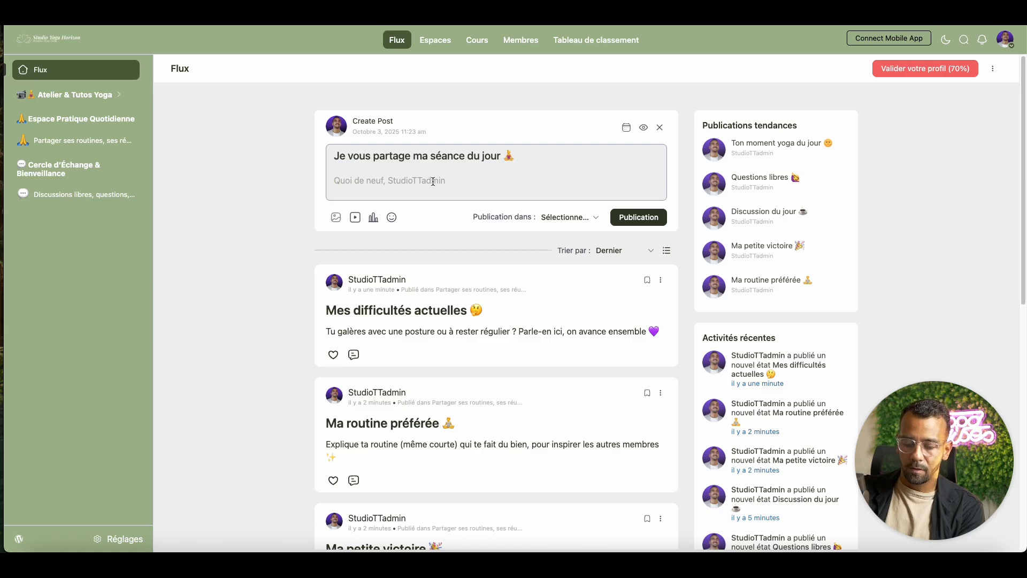
{"action": "type", "text": "Hello les f"}
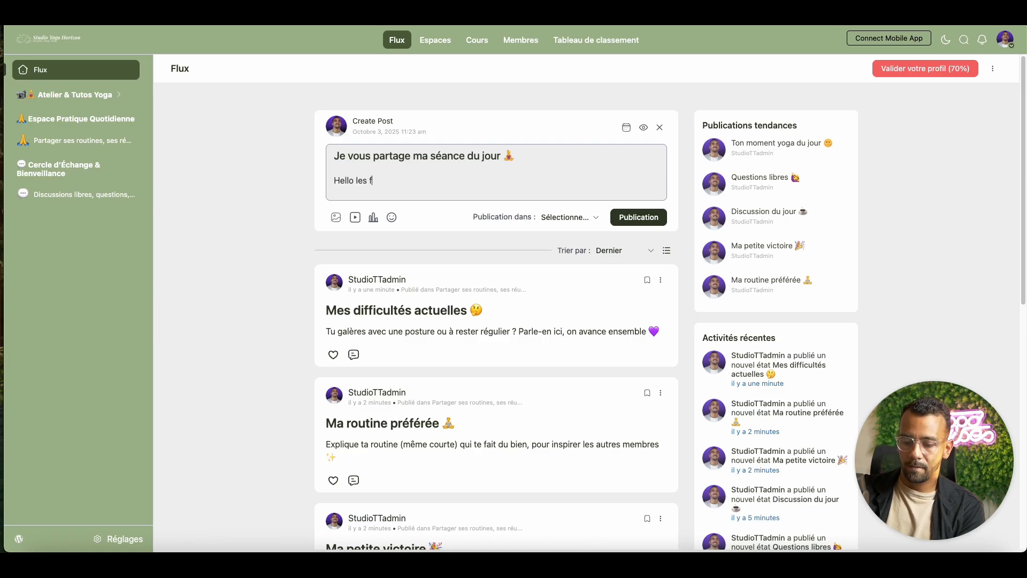
{"action": "type", "text": "illes et les gas , j'ai fai"}
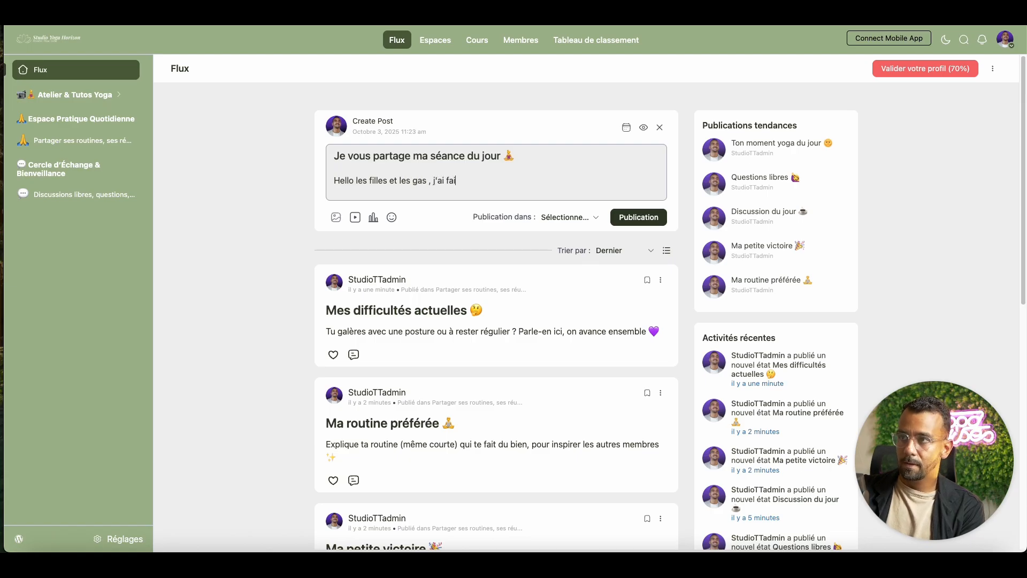
{"action": "type", "text": "s une séanc"}
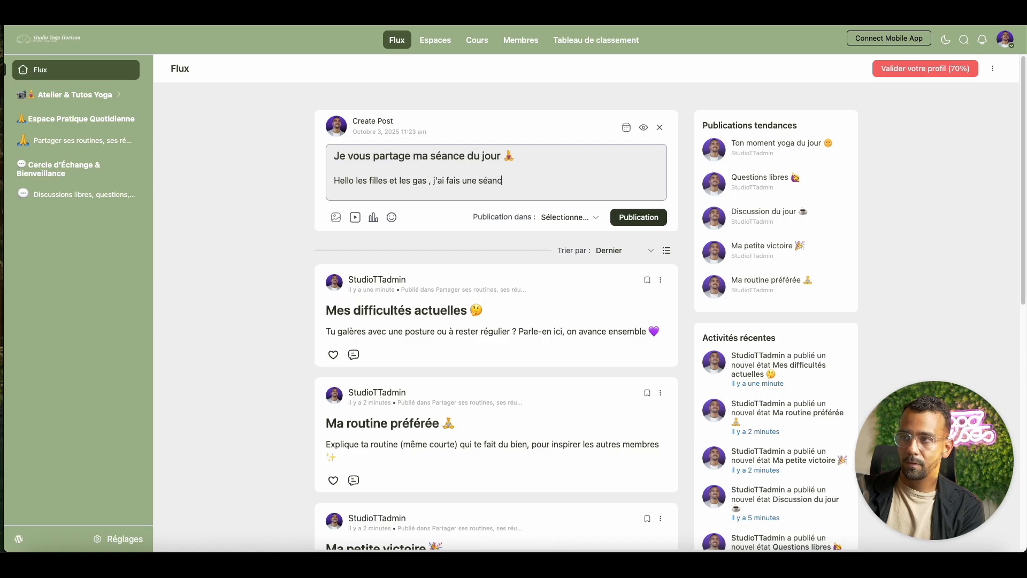
{"action": "type", "text": "e de yo"}
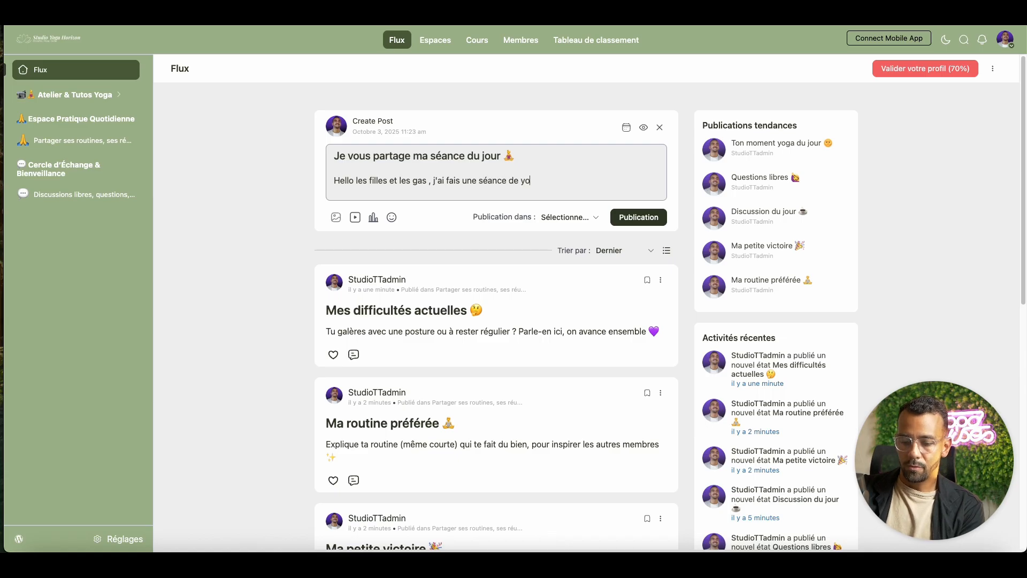
{"action": "type", "text": "ga e"}
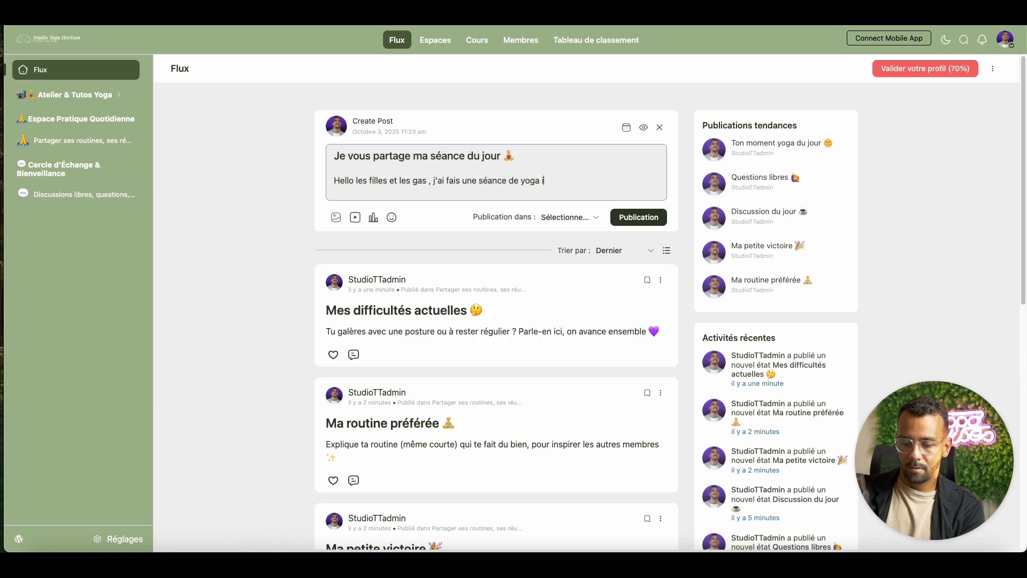
{"action": "type", "text": "ncro"}
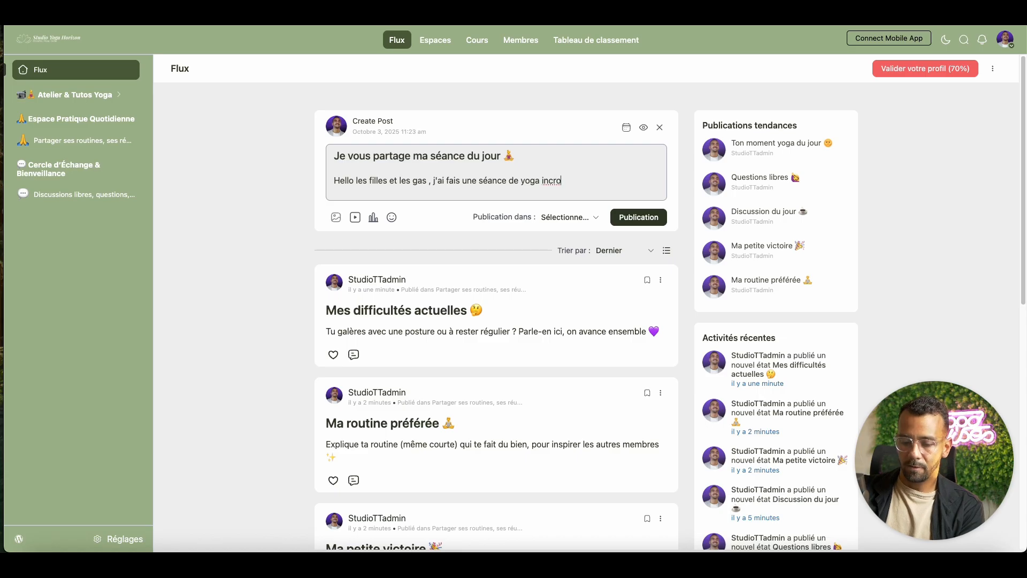
{"action": "type", "text": "yable"}
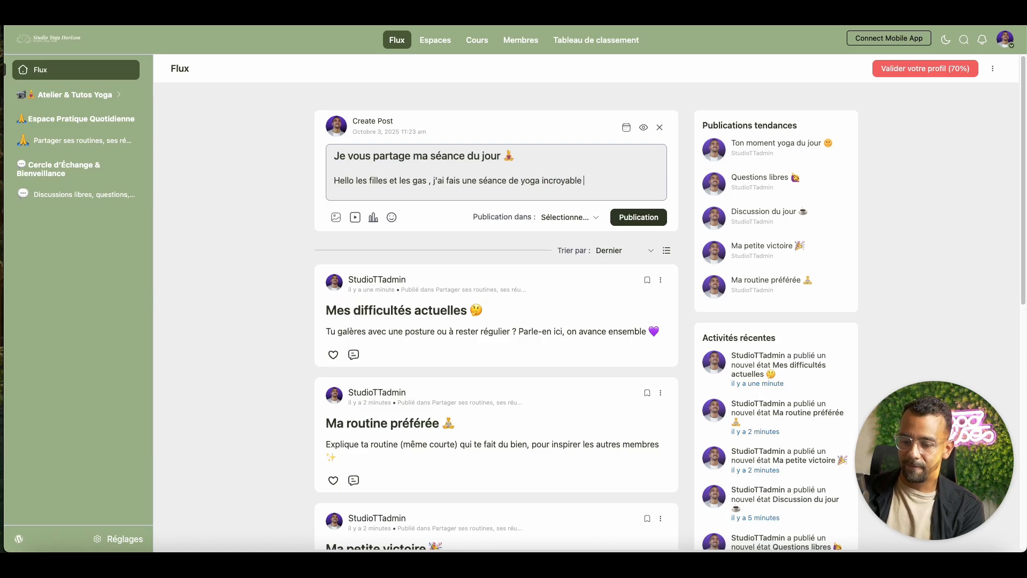
{"action": "type", "text": " !"}
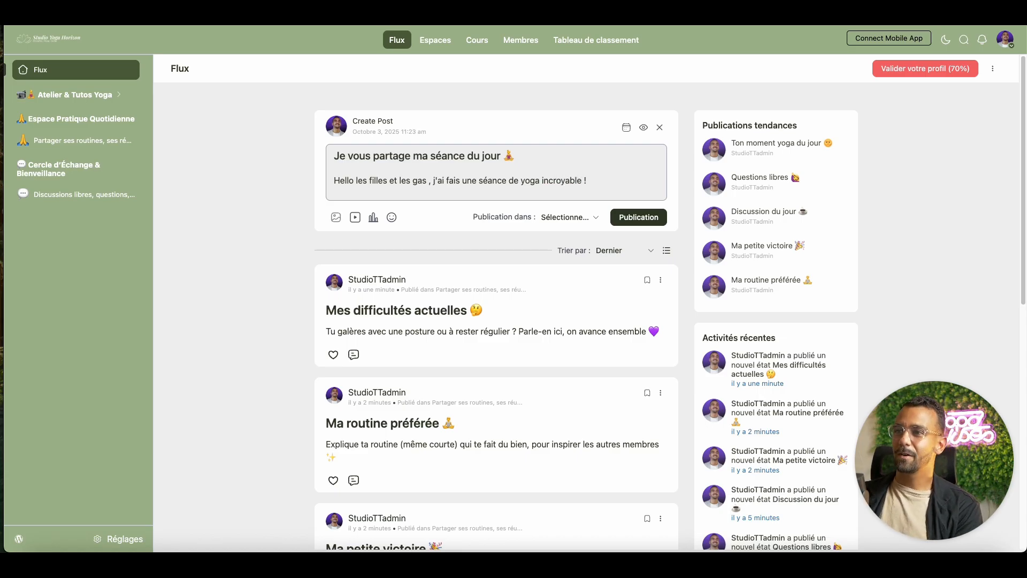
{"action": "left_click", "coordinate": [422, 213]}
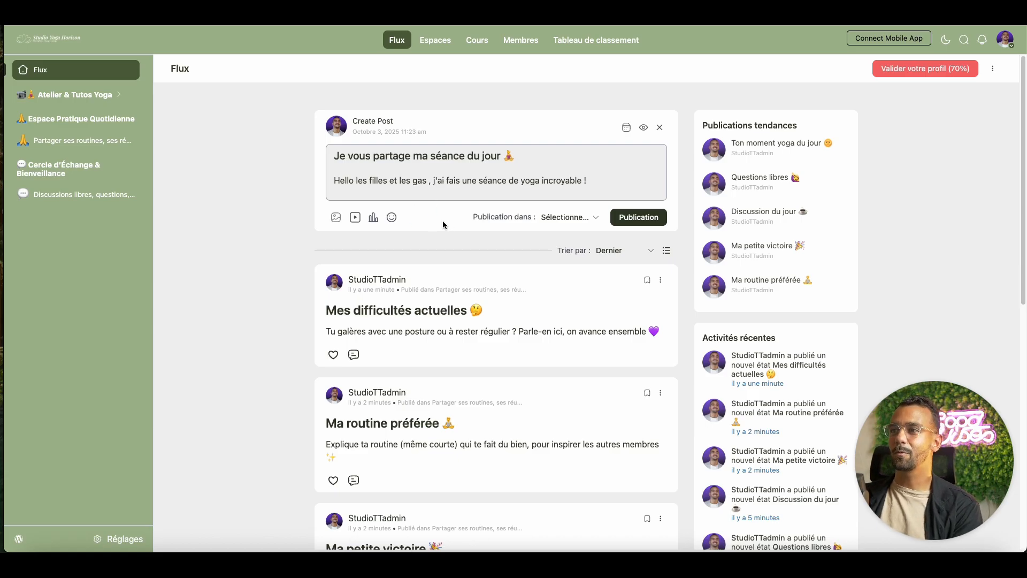
Choose the "Discussions libres, questions,..." space for the post and attach the downloaded Pexels photo of the woman in white
{"action": "left_click", "coordinate": [570, 217]}
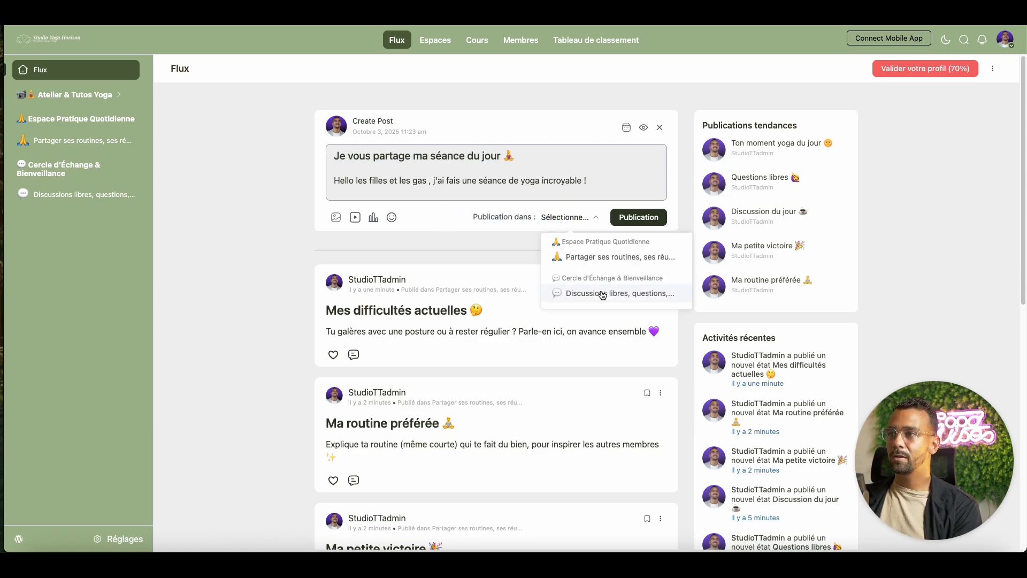
{"action": "left_click", "coordinate": [642, 291]}
{"action": "left_click", "coordinate": [336, 216]}
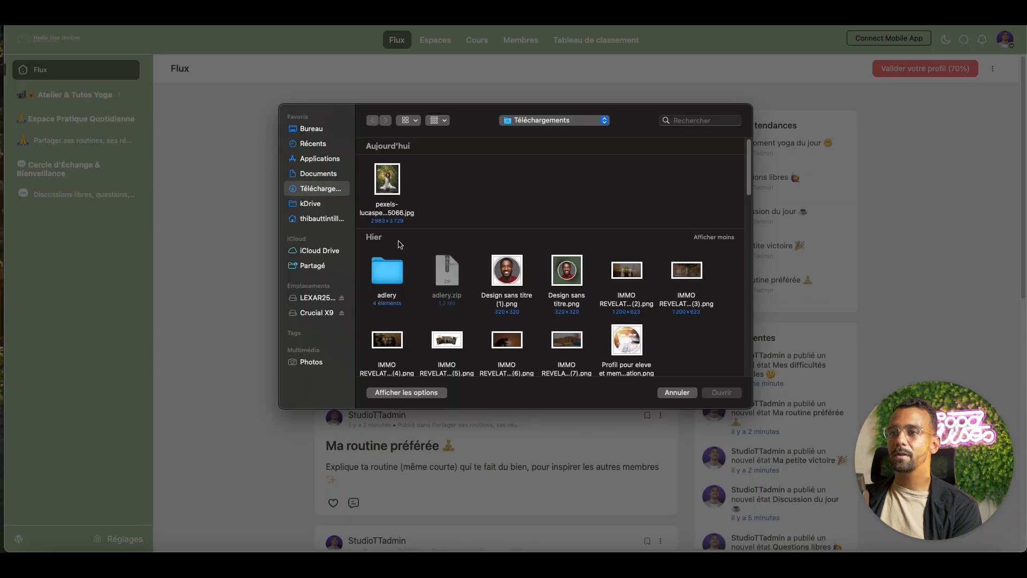
{"action": "left_click", "coordinate": [387, 179]}
{"action": "left_click", "coordinate": [718, 393]}
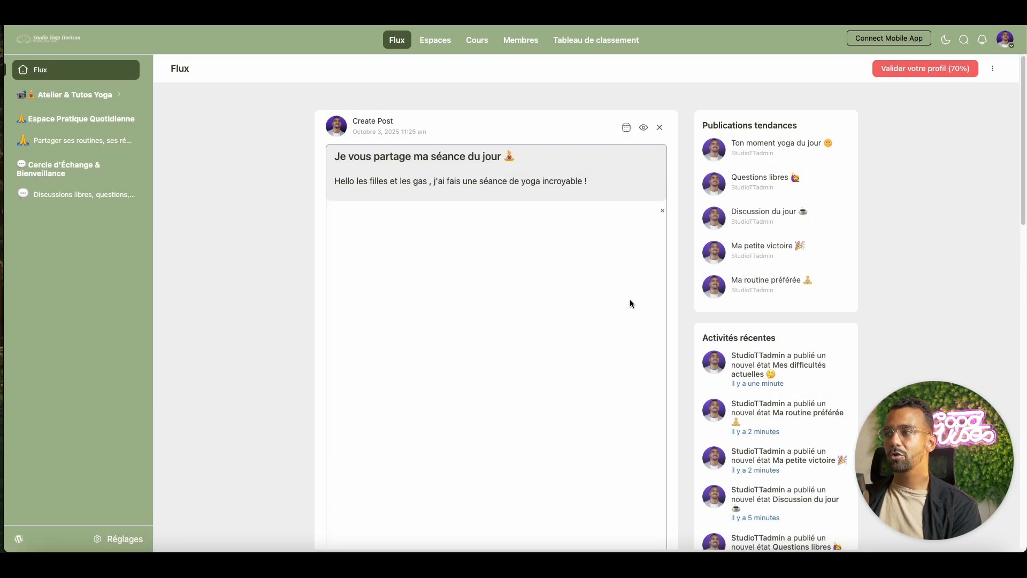
Check the post's text and attached photo, and publish it
{"action": "scroll", "coordinate": [622, 307], "scroll_direction": "down", "scroll_amount": 3}
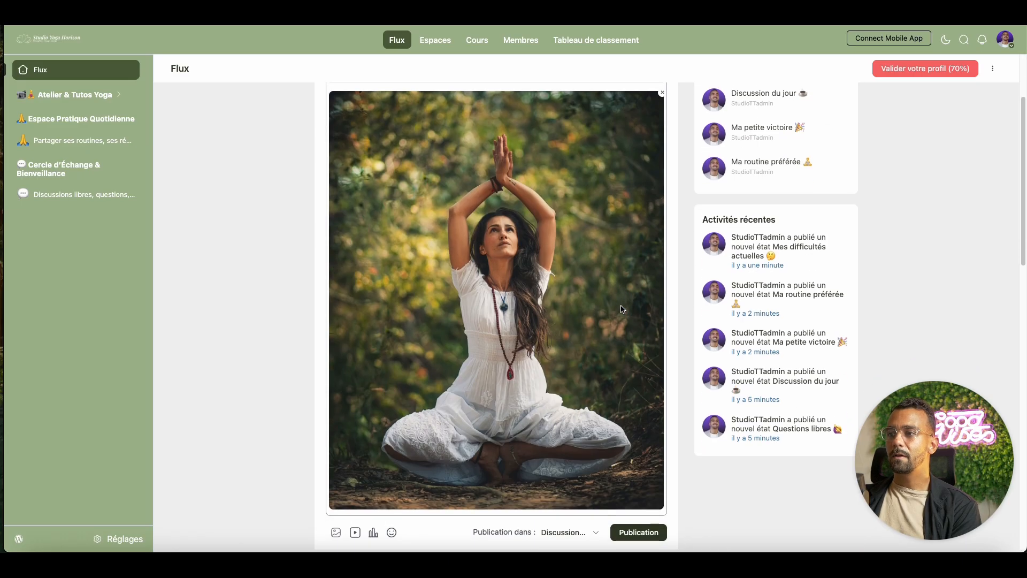
{"action": "scroll", "coordinate": [622, 307], "scroll_direction": "up", "scroll_amount": 3}
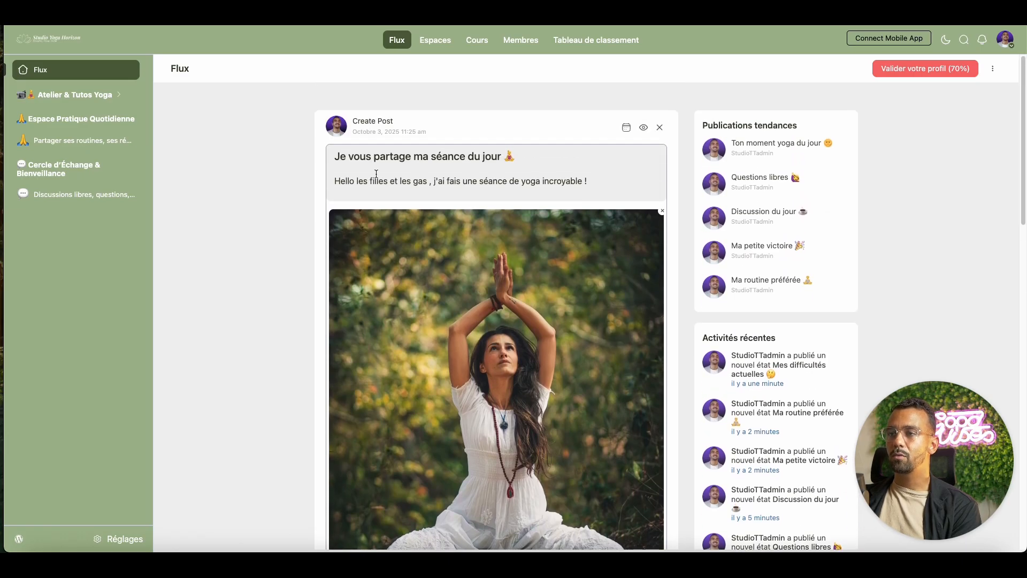
{"action": "scroll", "coordinate": [630, 318], "scroll_direction": "down", "scroll_amount": 3}
{"action": "left_click", "coordinate": [649, 532]}
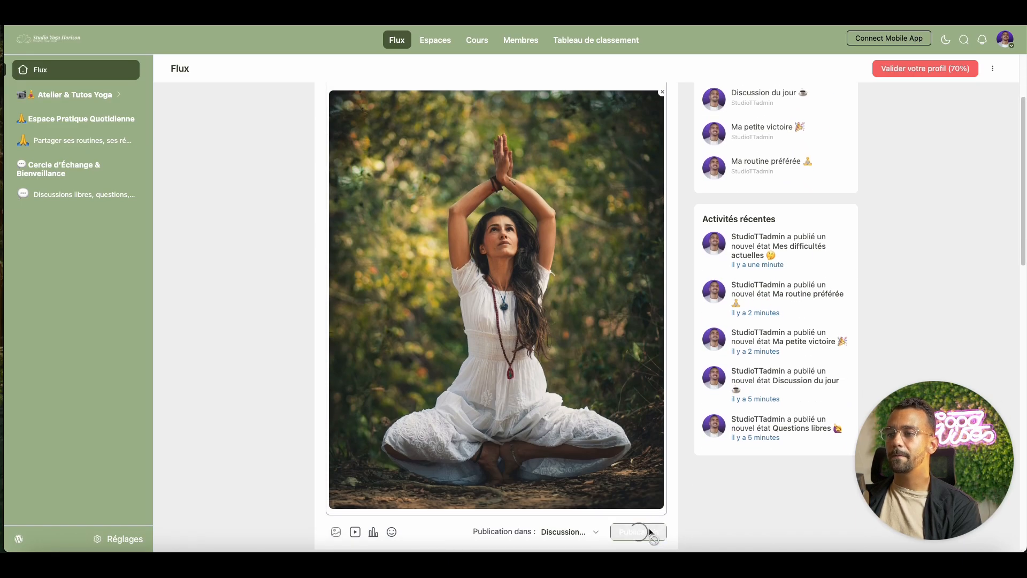
{"action": "scroll", "coordinate": [602, 315], "scroll_direction": "up", "scroll_amount": 1}
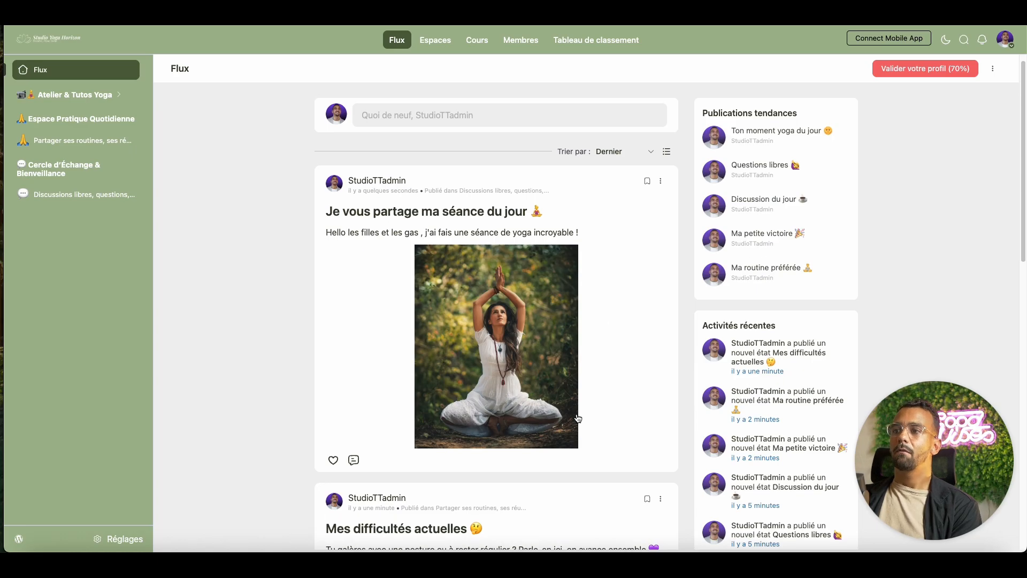
{"action": "scroll", "coordinate": [594, 404], "scroll_direction": "up", "scroll_amount": 1}
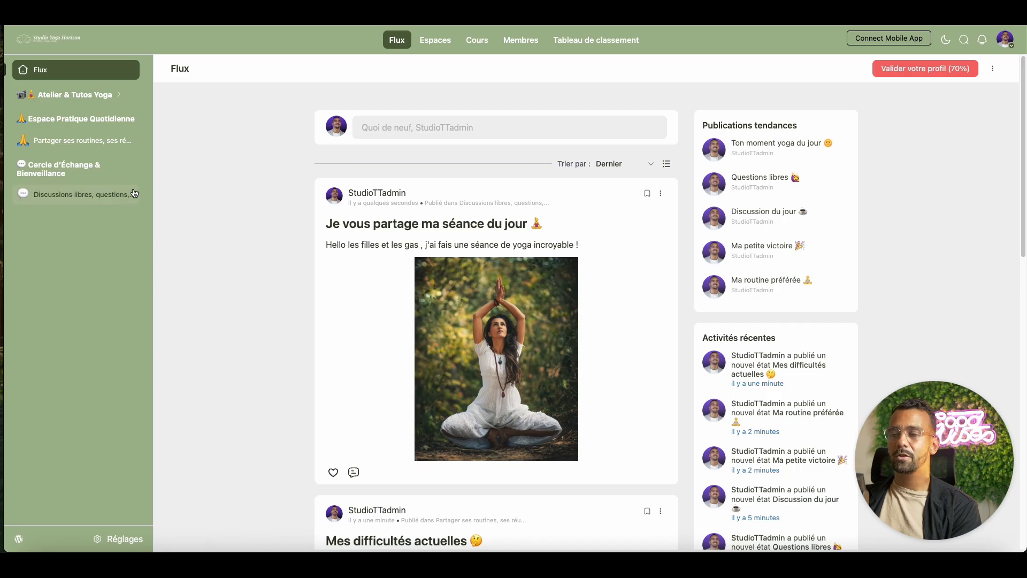
Open the free discussions space and check how the new session post appears there
{"action": "left_click", "coordinate": [102, 196]}
{"action": "scroll", "coordinate": [471, 348], "scroll_direction": "down", "scroll_amount": 2}
{"action": "scroll", "coordinate": [494, 361], "scroll_direction": "down", "scroll_amount": 3}
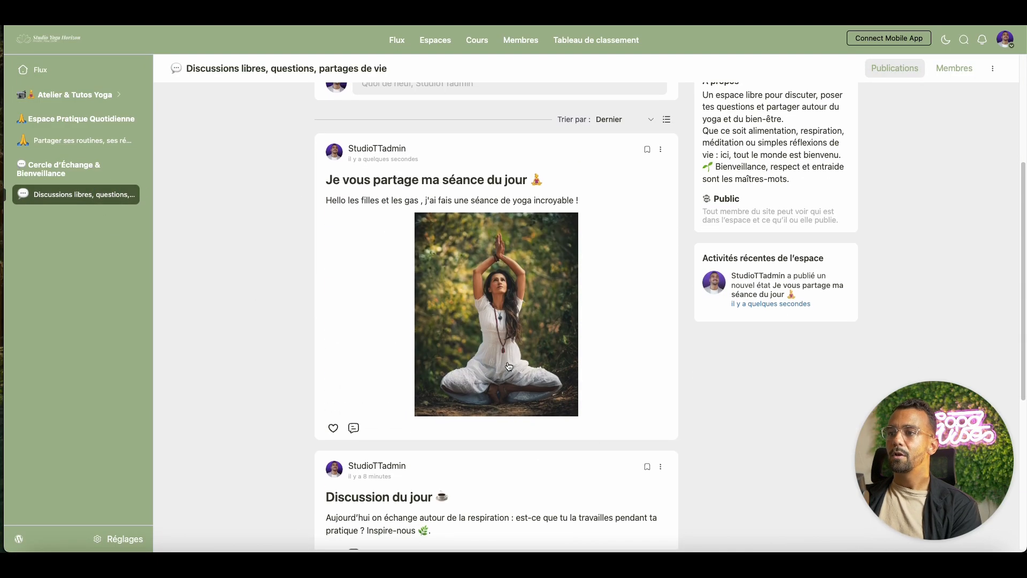
{"action": "scroll", "coordinate": [599, 419], "scroll_direction": "up", "scroll_amount": 1}
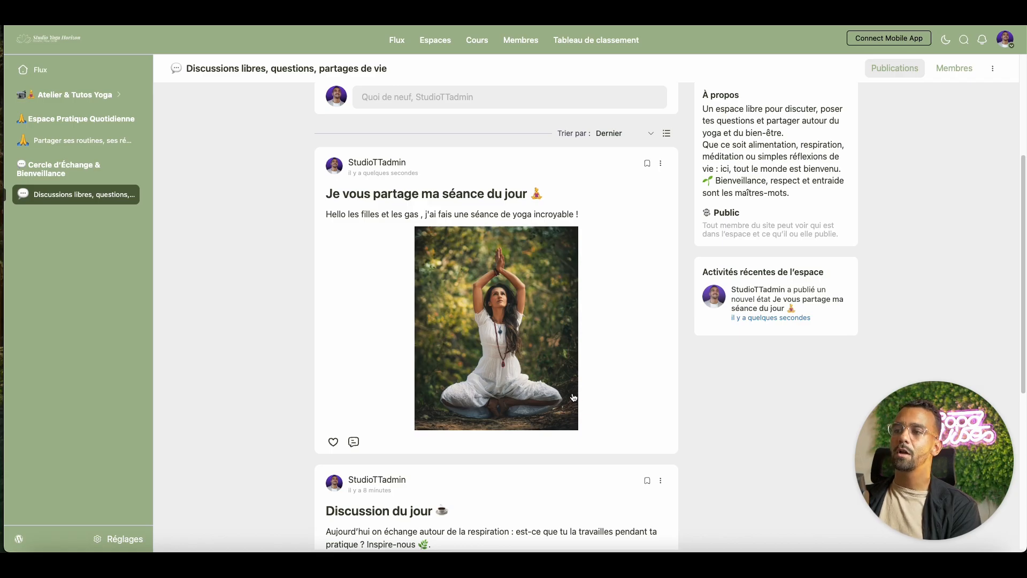
{"action": "scroll", "coordinate": [577, 393], "scroll_direction": "up", "scroll_amount": 1}
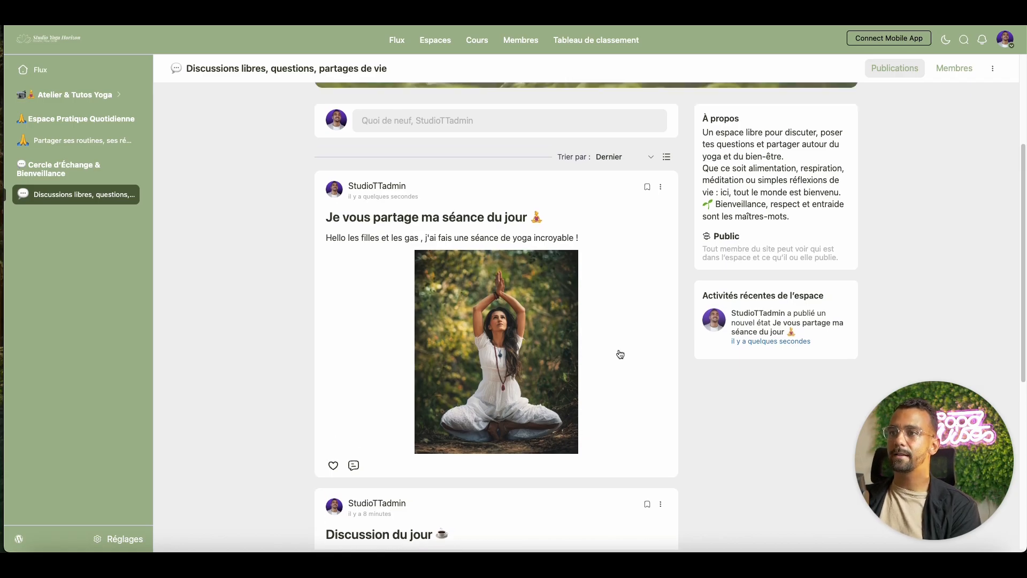
{"action": "scroll", "coordinate": [445, 305], "scroll_direction": "up", "scroll_amount": 2}
Start a new post in the free discussions space and view its video embedding options, leaving them empty
{"action": "left_click", "coordinate": [485, 227]}
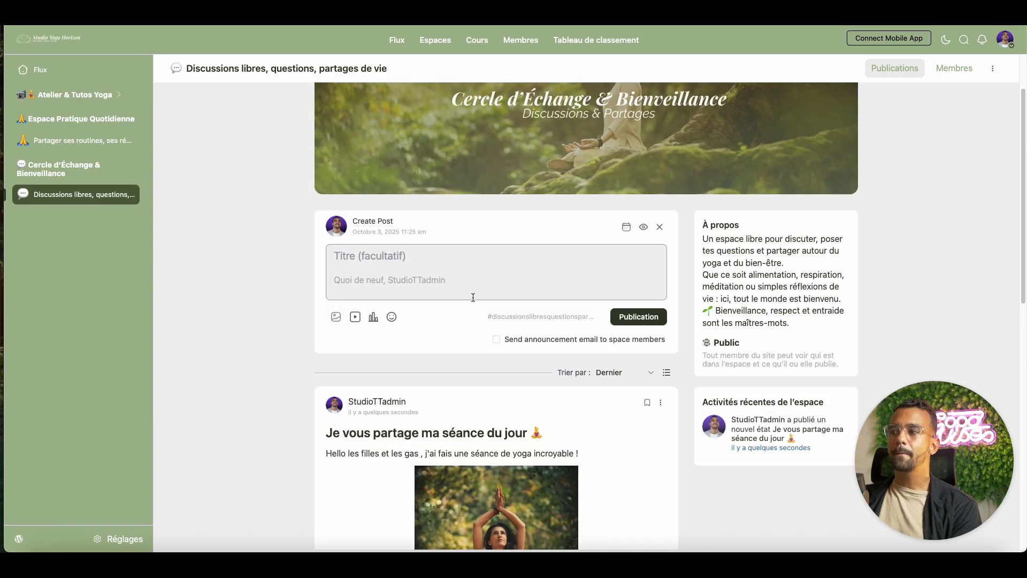
{"action": "left_click", "coordinate": [445, 269]}
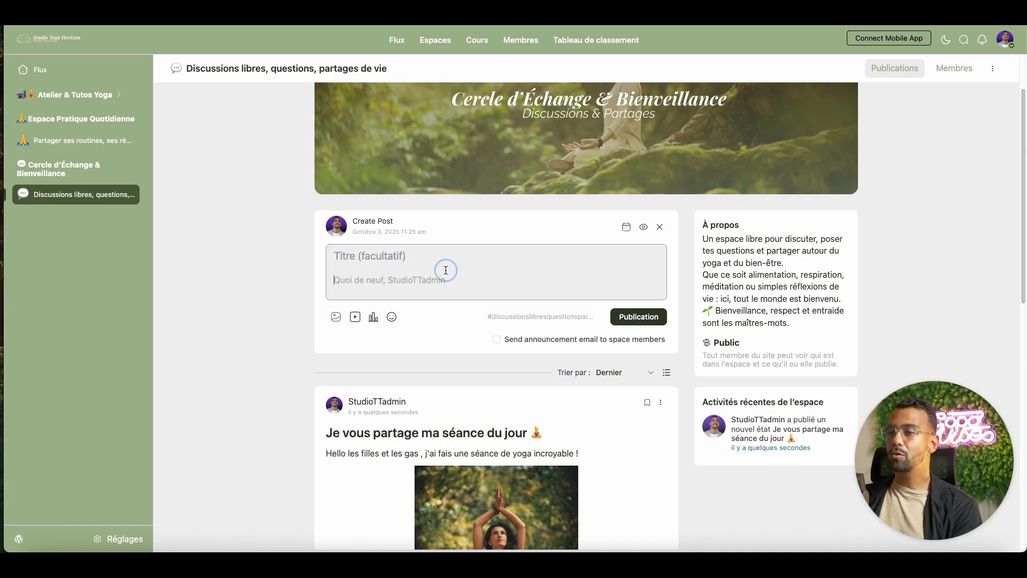
{"action": "left_click", "coordinate": [355, 317]}
{"action": "left_click", "coordinate": [482, 252]}
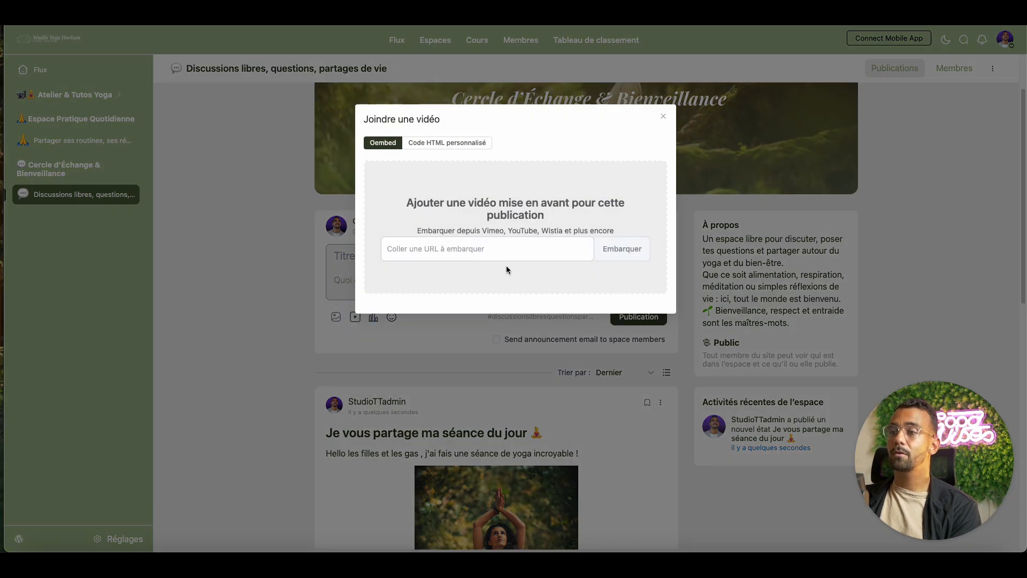
{"action": "left_click", "coordinate": [463, 345]}
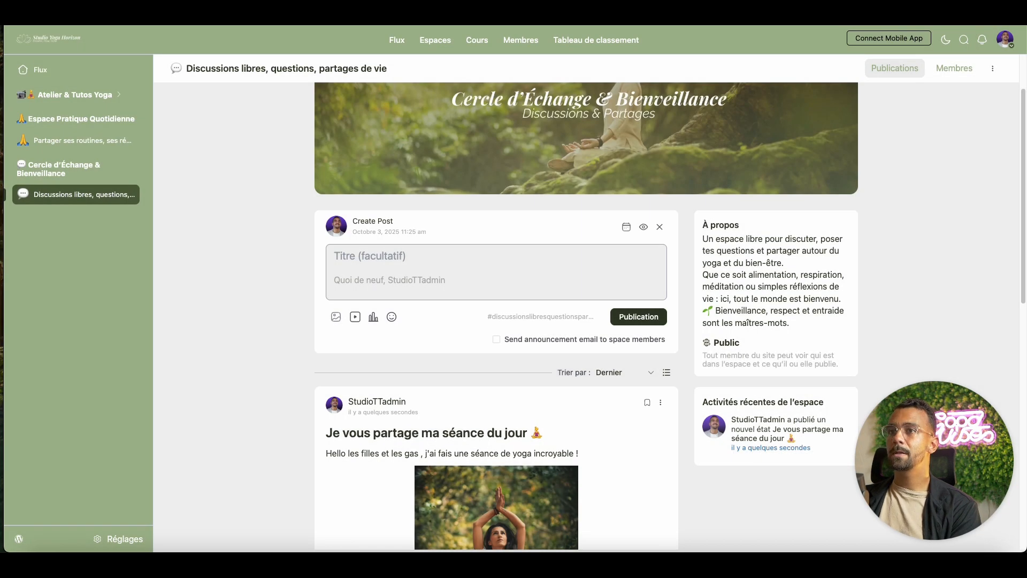
Open YouTube in a new browser tab and copy the share link of the "Le son magique du tambour détend" video
{"action": "key", "text": "super+t"}
{"action": "type", "text": "you"}
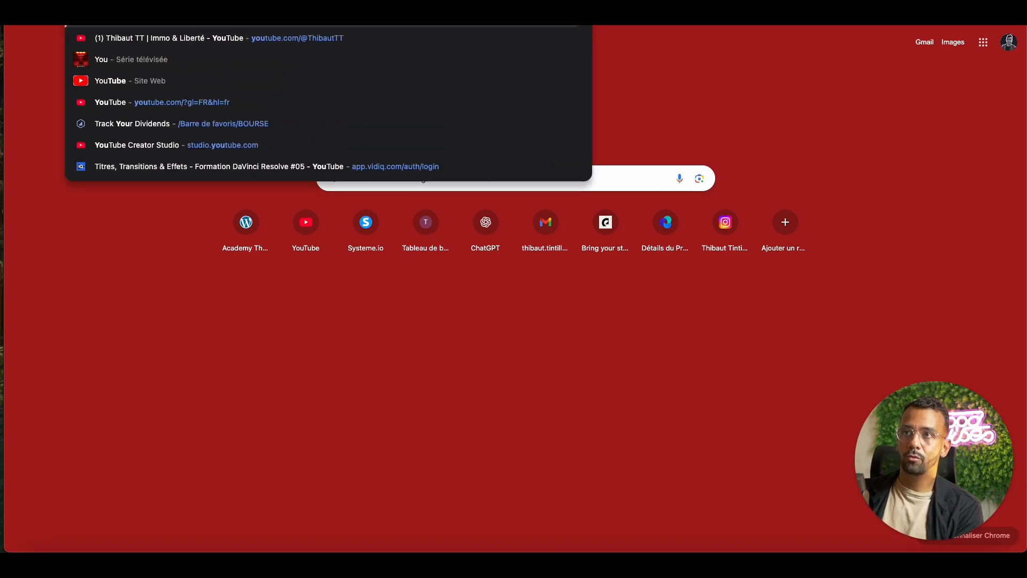
{"action": "key", "text": "Return"}
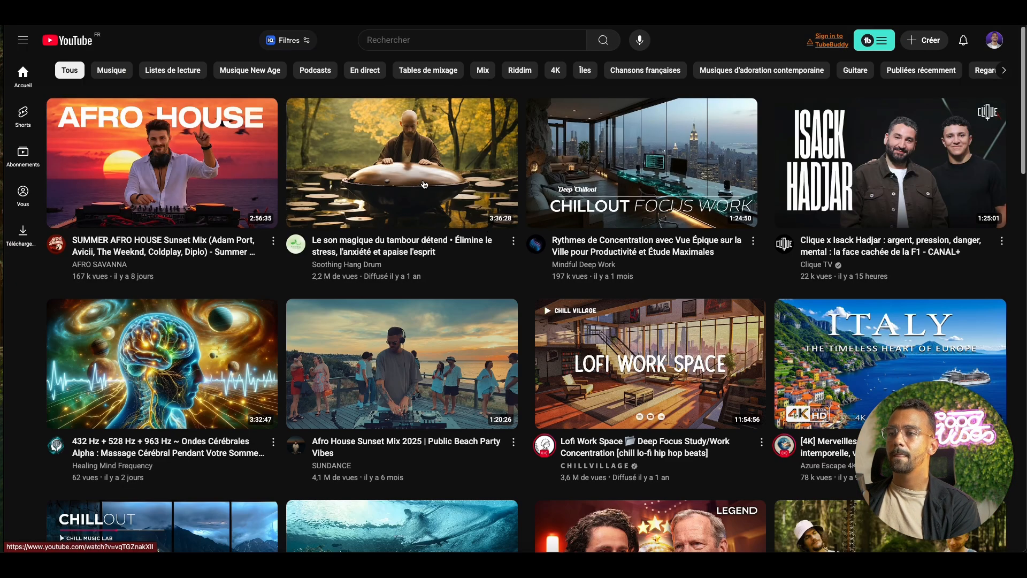
{"action": "left_click", "coordinate": [514, 241]}
{"action": "left_click", "coordinate": [548, 318]}
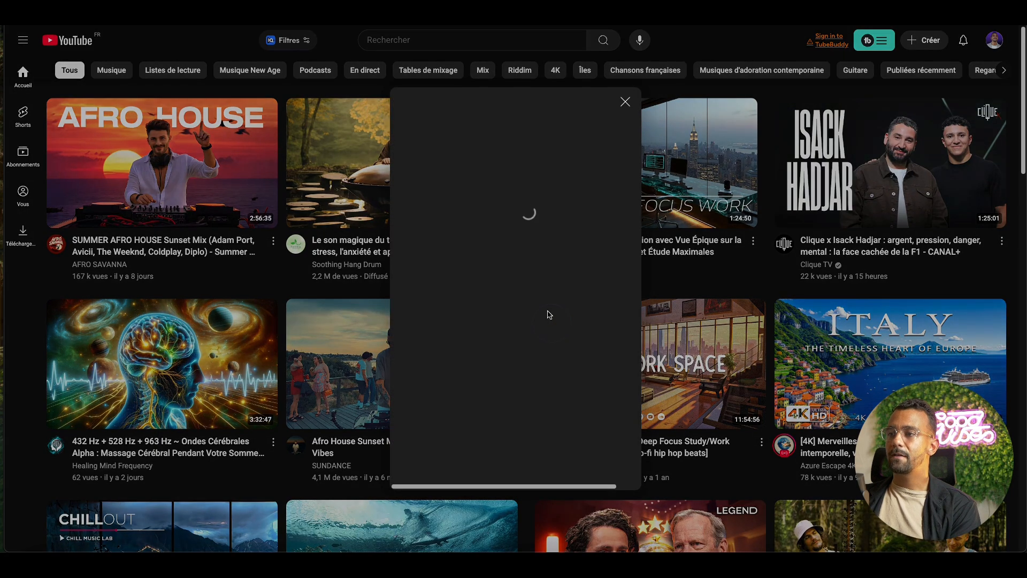
{"action": "left_click", "coordinate": [604, 344]}
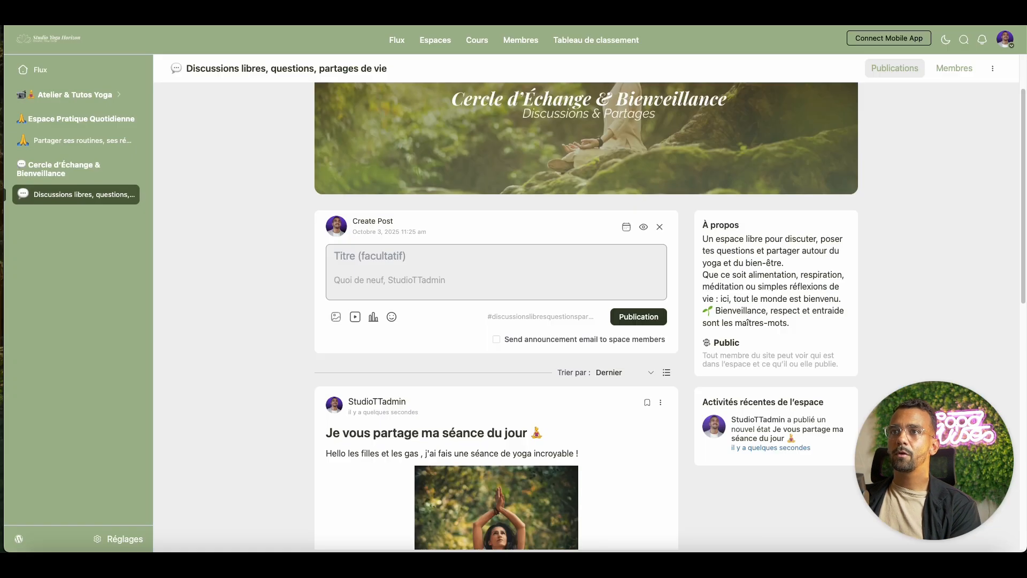
Back in the community's free discussions space, title the new post "Voici une vidéo qui vas vous intéresser"
{"action": "left_click", "coordinate": [421, 248]}
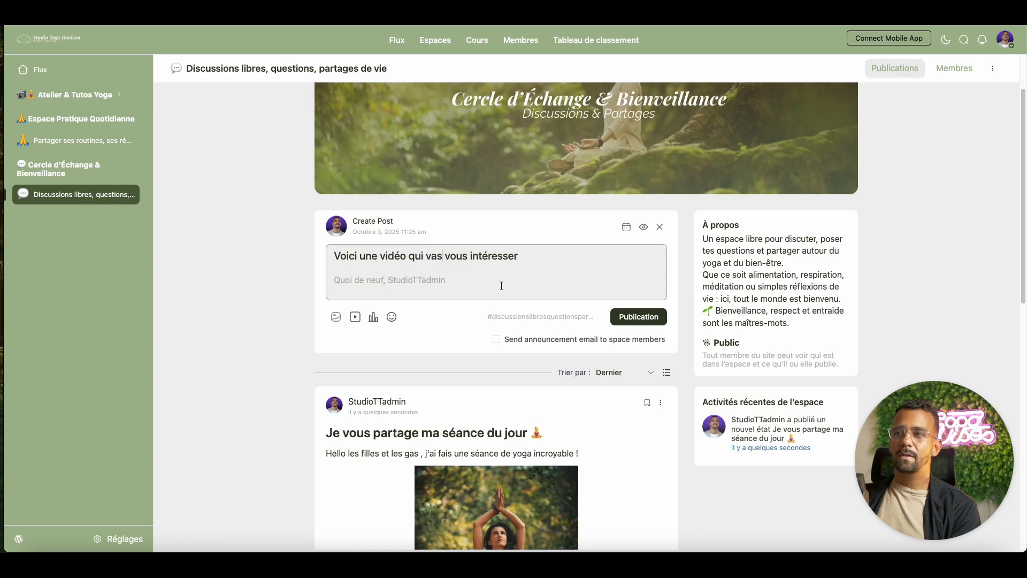
{"action": "left_click", "coordinate": [521, 258]}
{"action": "left_click", "coordinate": [335, 255]}
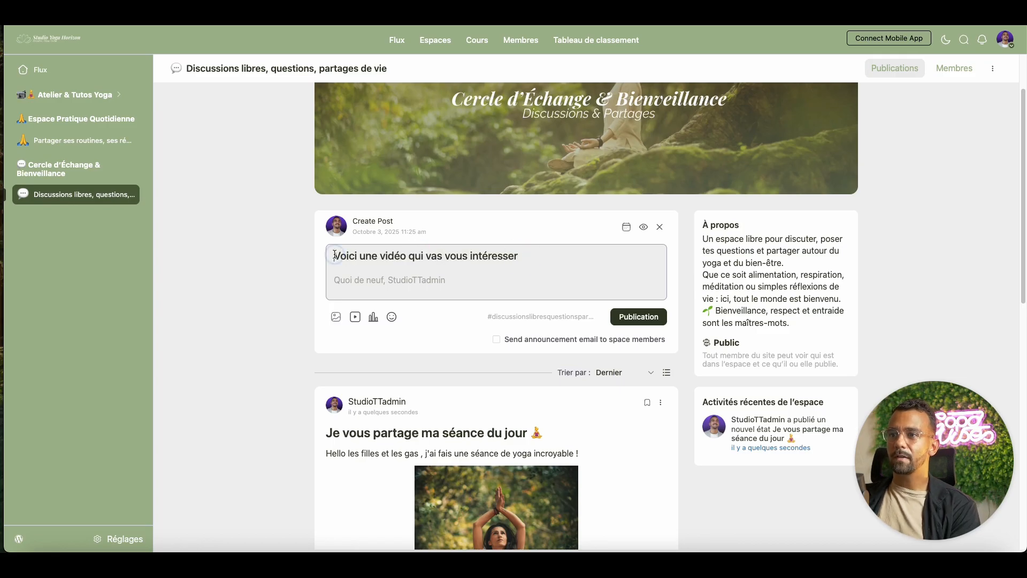
{"action": "left_click", "coordinate": [391, 317]}
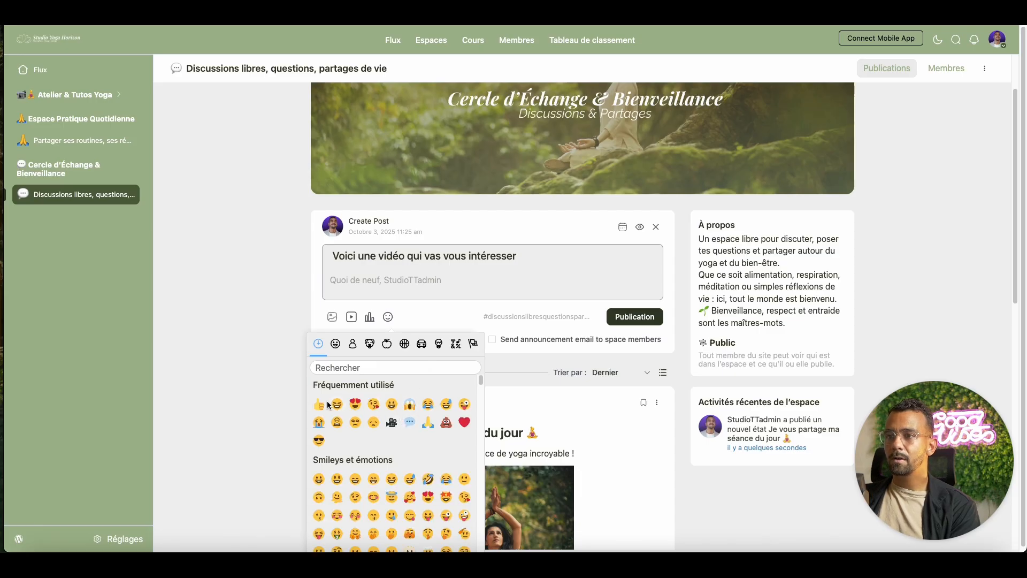
{"action": "left_click", "coordinate": [428, 423]}
{"action": "left_click", "coordinate": [341, 279]}
{"action": "key", "text": "BackSpace"}
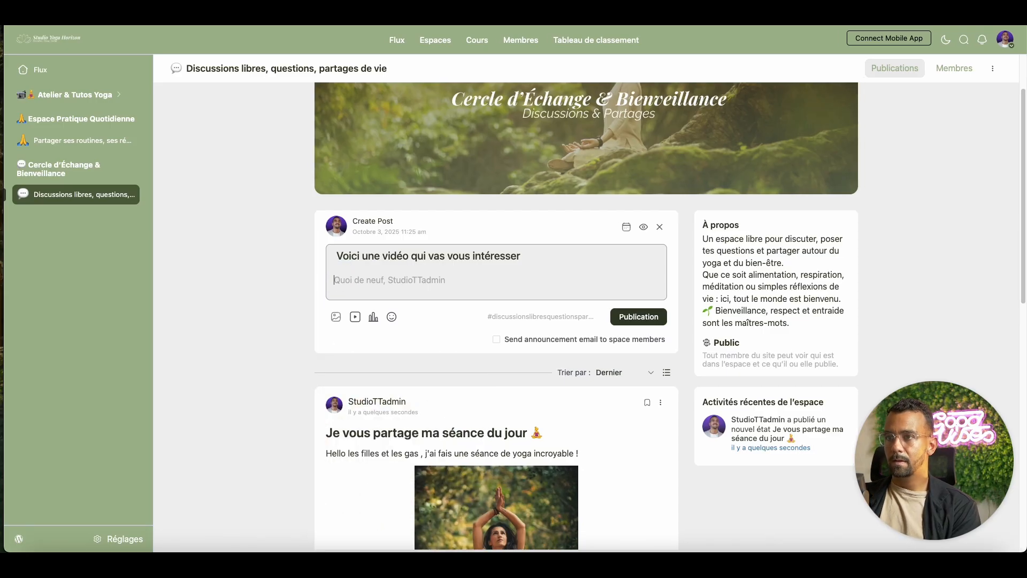
Add the folded-hands emoji at the end of the title and embed the copied YouTube video in the post
{"action": "left_click", "coordinate": [336, 253]}
{"action": "left_click", "coordinate": [389, 316]}
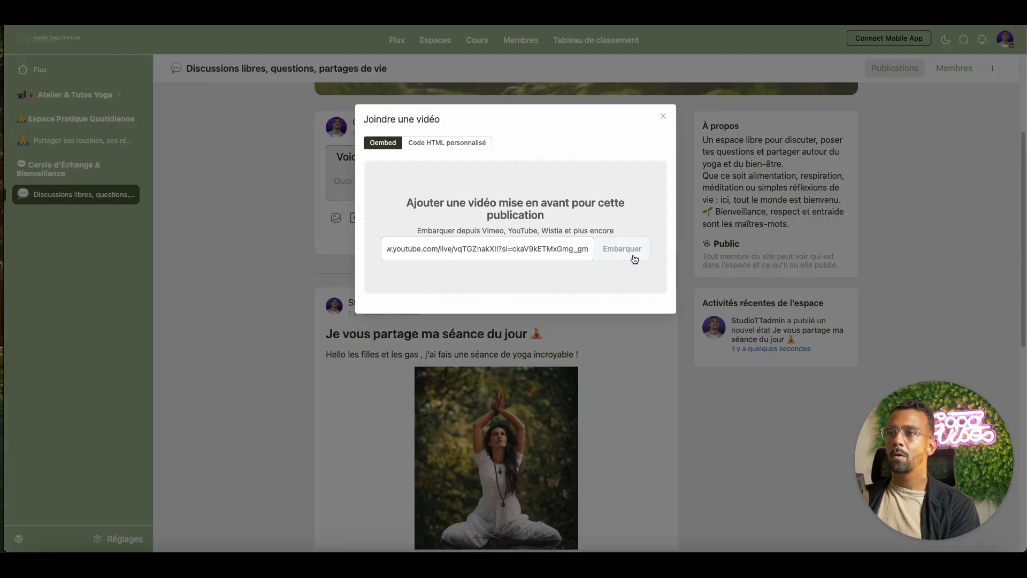
{"action": "left_click", "coordinate": [632, 254]}
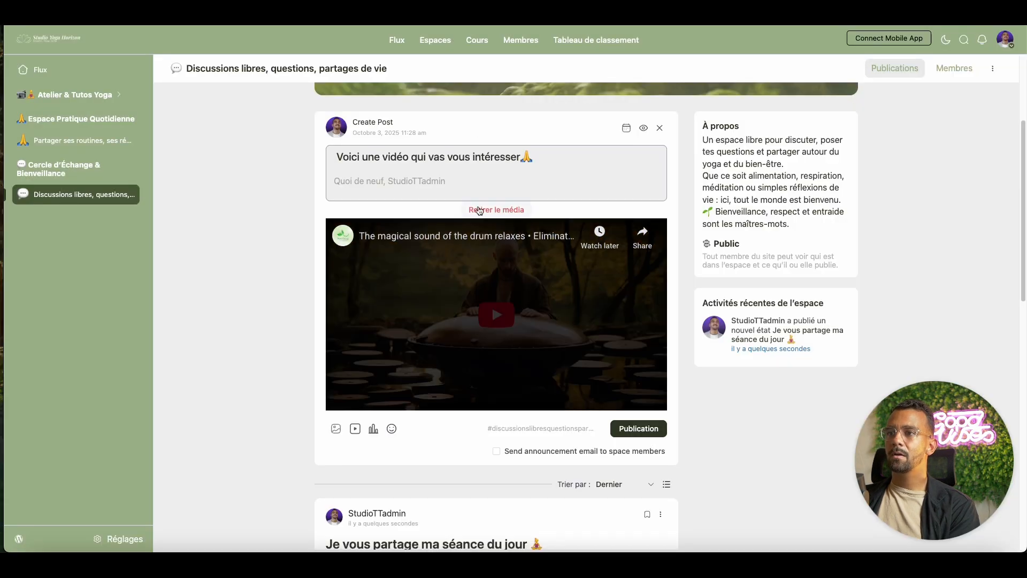
Write "J'ai trouvé une vidéo sur youtube pour vous tous !" as the video post's text and publish the post
{"action": "left_click", "coordinate": [441, 184]}
{"action": "type", "text": "J'"}
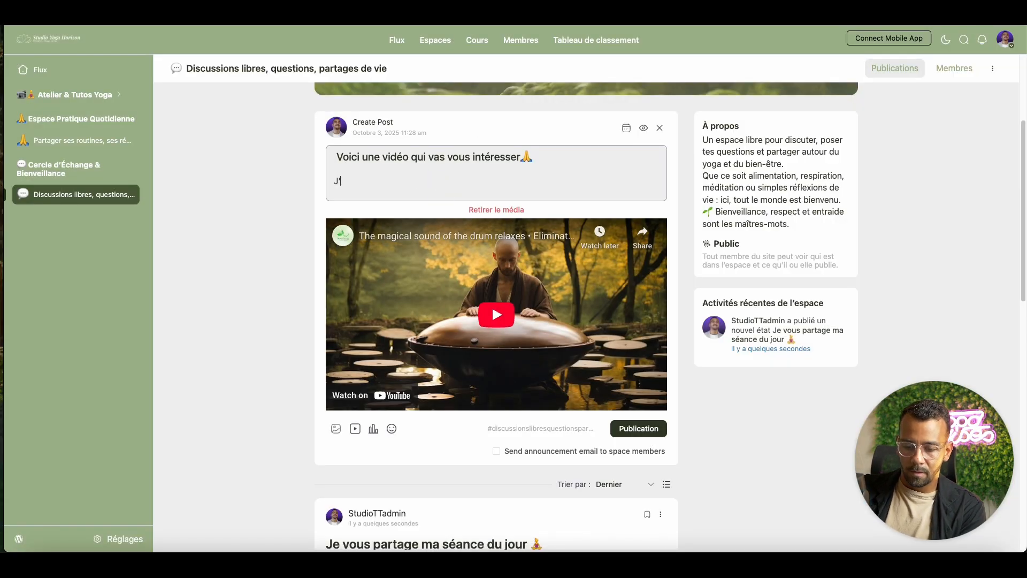
{"action": "type", "text": "ai trouvé une"}
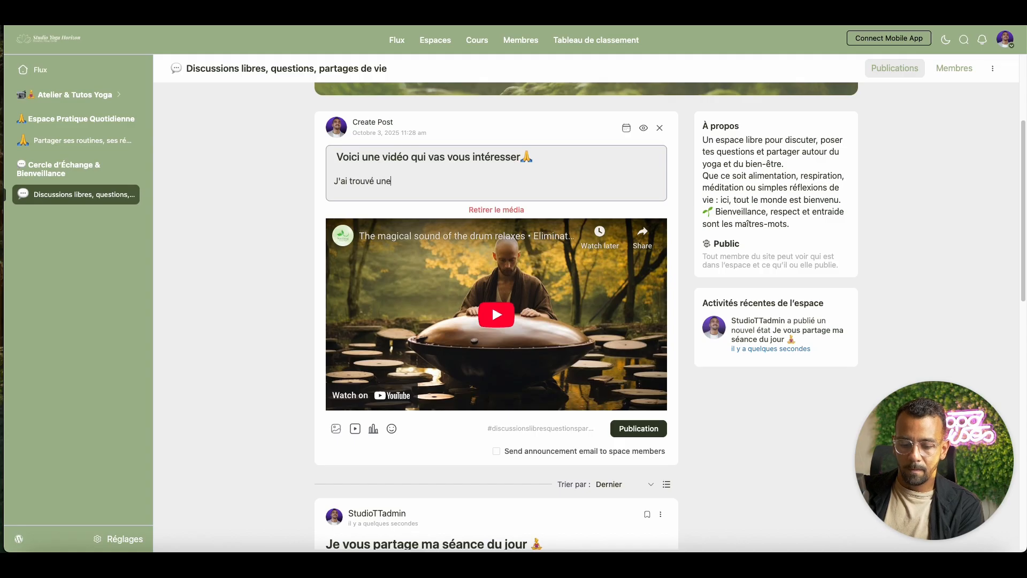
{"action": "type", "text": " vidéo sur "}
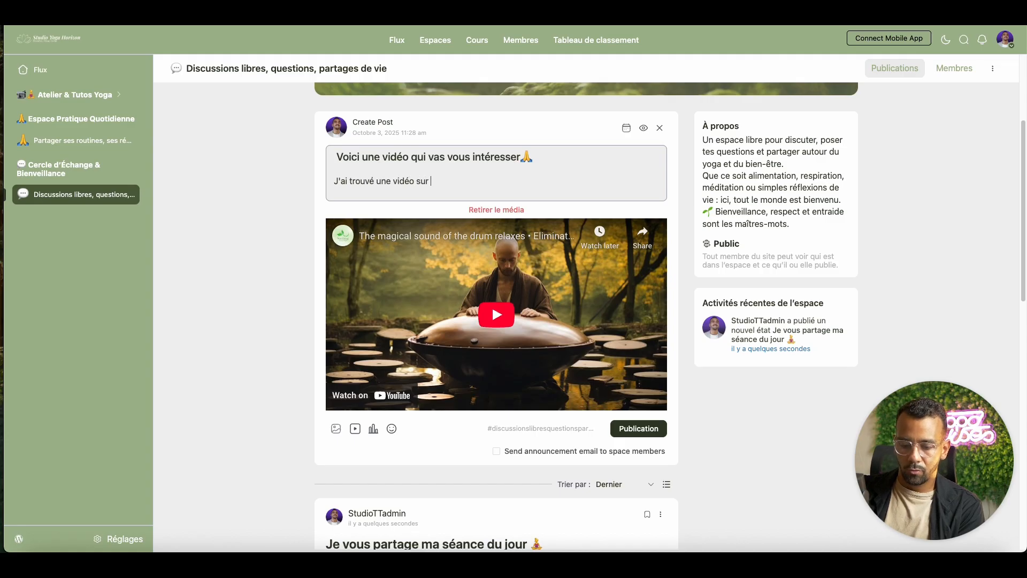
{"action": "type", "text": "youtube "}
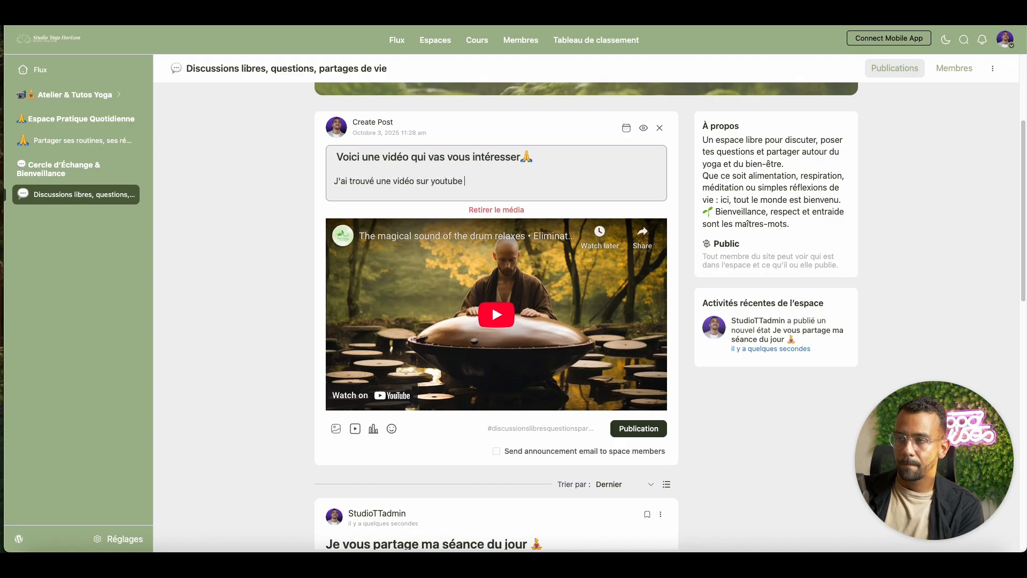
{"action": "type", "text": "pour vous to"}
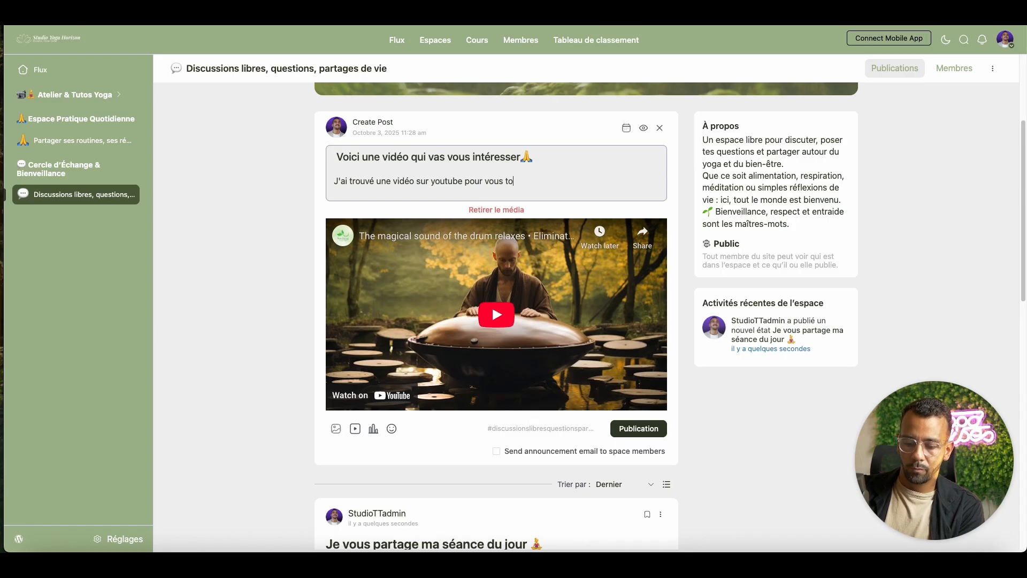
{"action": "type", "text": "us !"}
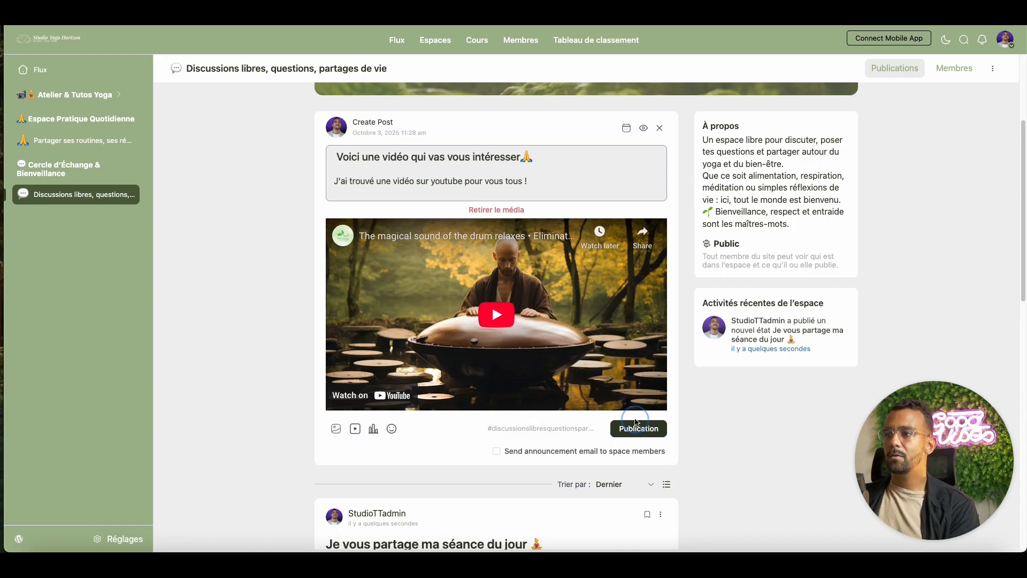
{"action": "left_click", "coordinate": [636, 425]}
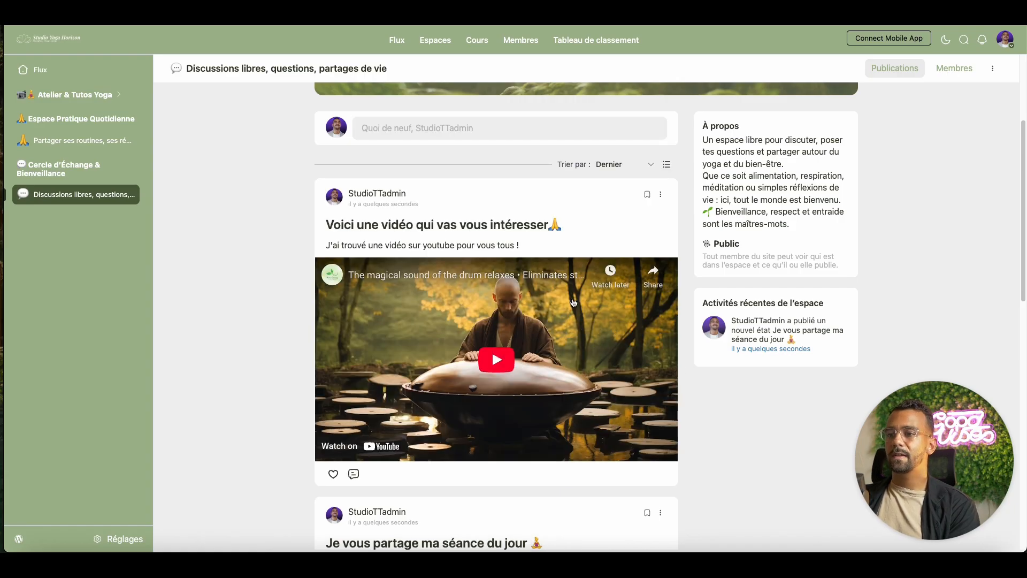
Examine the published video post in its space and in the community's Flux feed, including the trending posts and recent activity
{"action": "scroll", "coordinate": [573, 303], "scroll_direction": "down", "scroll_amount": 1}
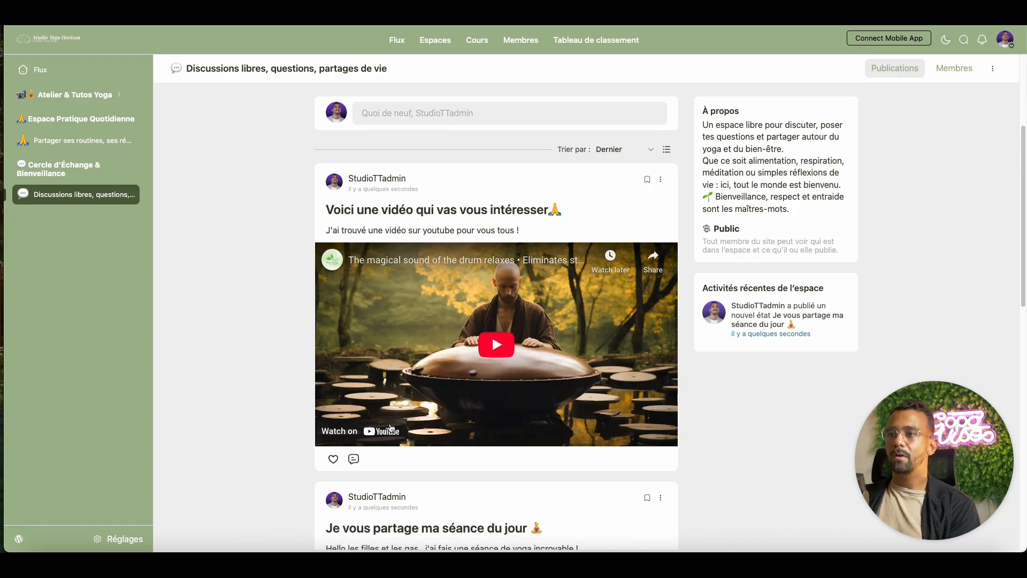
{"action": "scroll", "coordinate": [391, 428], "scroll_direction": "up", "scroll_amount": 1}
{"action": "left_click", "coordinate": [392, 40]}
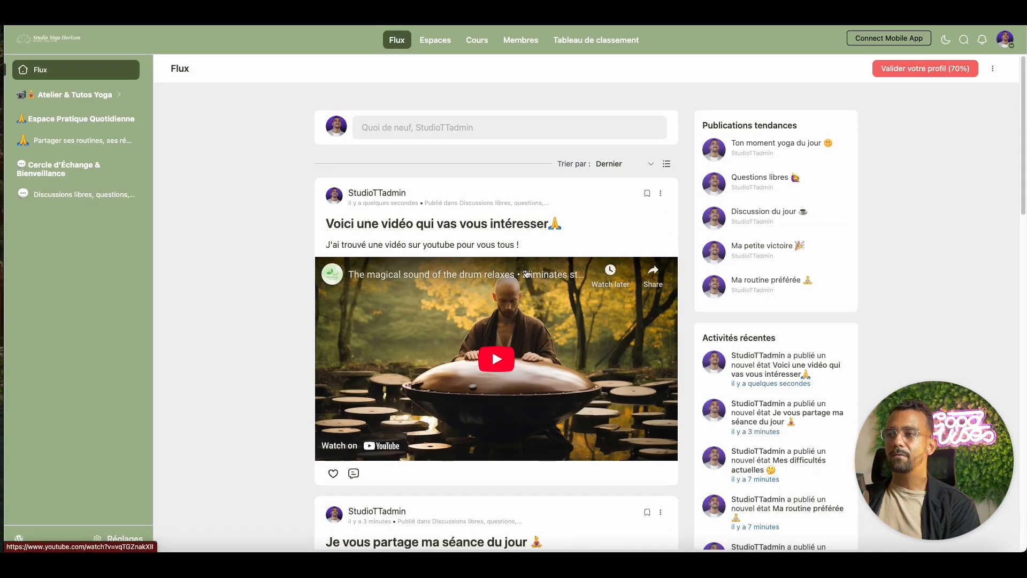
{"action": "scroll", "coordinate": [537, 278], "scroll_direction": "down", "scroll_amount": 5}
{"action": "scroll", "coordinate": [638, 316], "scroll_direction": "up", "scroll_amount": 5}
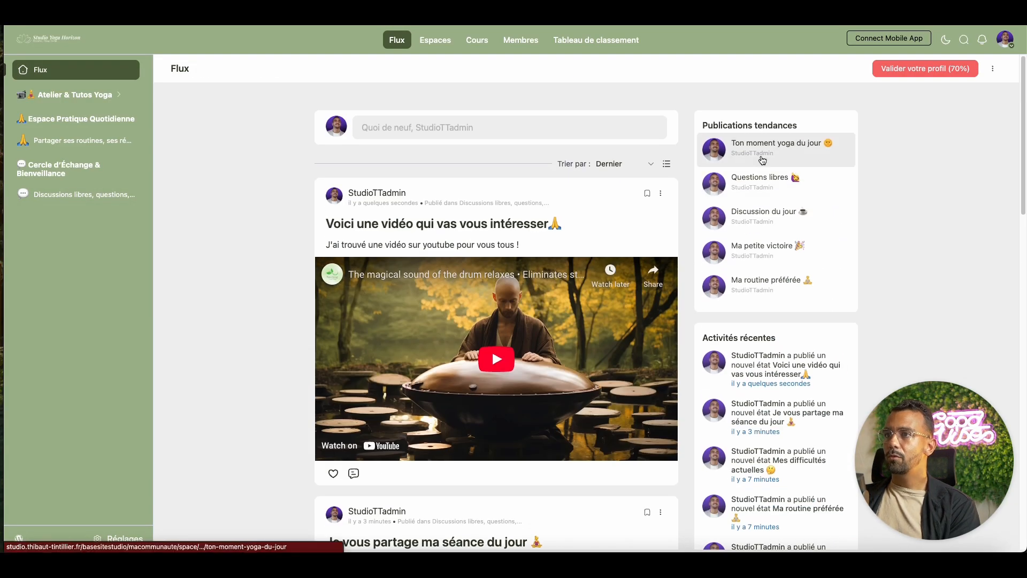
{"action": "scroll", "coordinate": [787, 214], "scroll_direction": "down", "scroll_amount": 3}
{"action": "scroll", "coordinate": [492, 236], "scroll_direction": "down", "scroll_amount": 4}
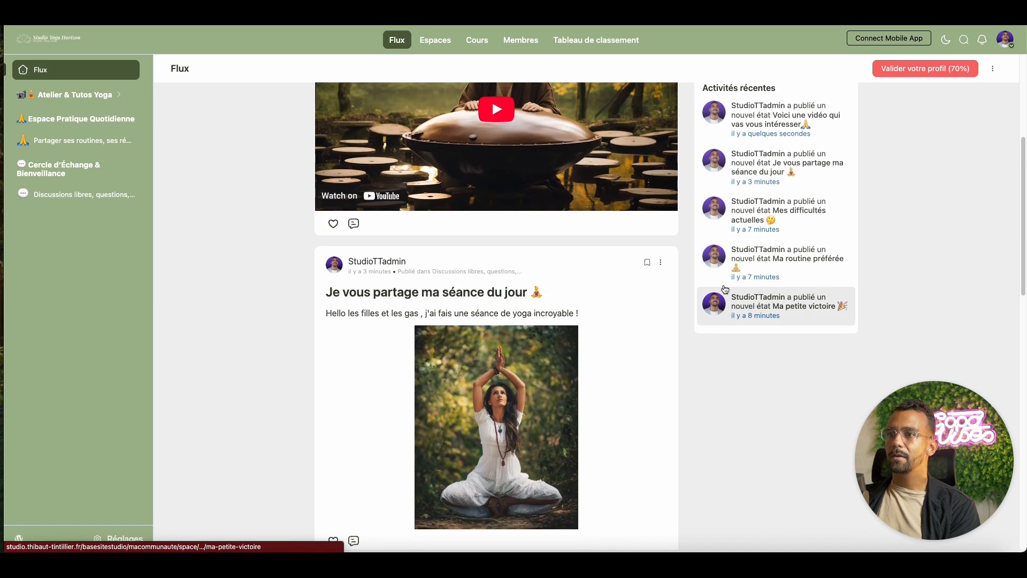
{"action": "scroll", "coordinate": [492, 214], "scroll_direction": "up", "scroll_amount": 3}
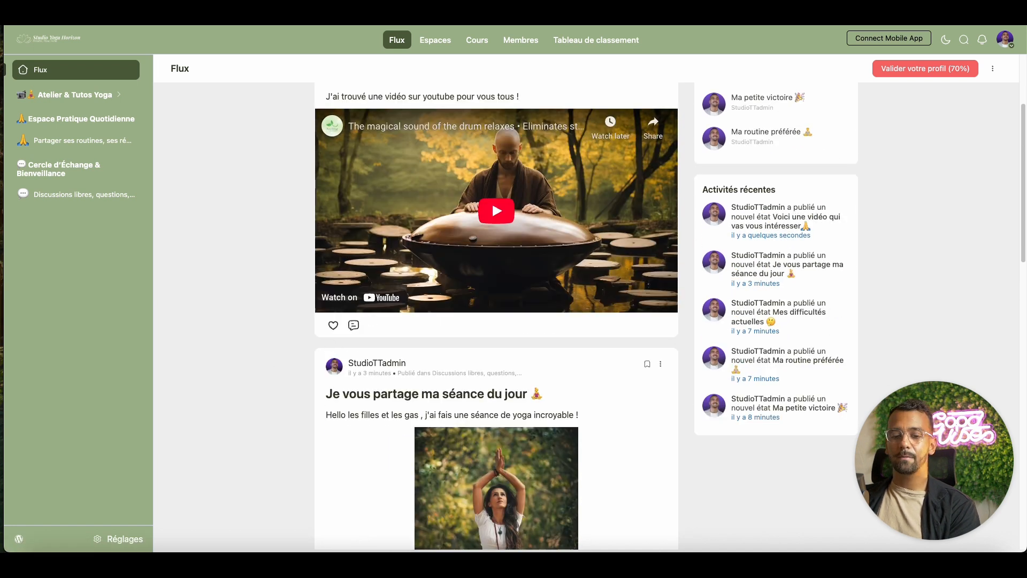
{"action": "scroll", "coordinate": [309, 214], "scroll_direction": "up", "scroll_amount": 4}
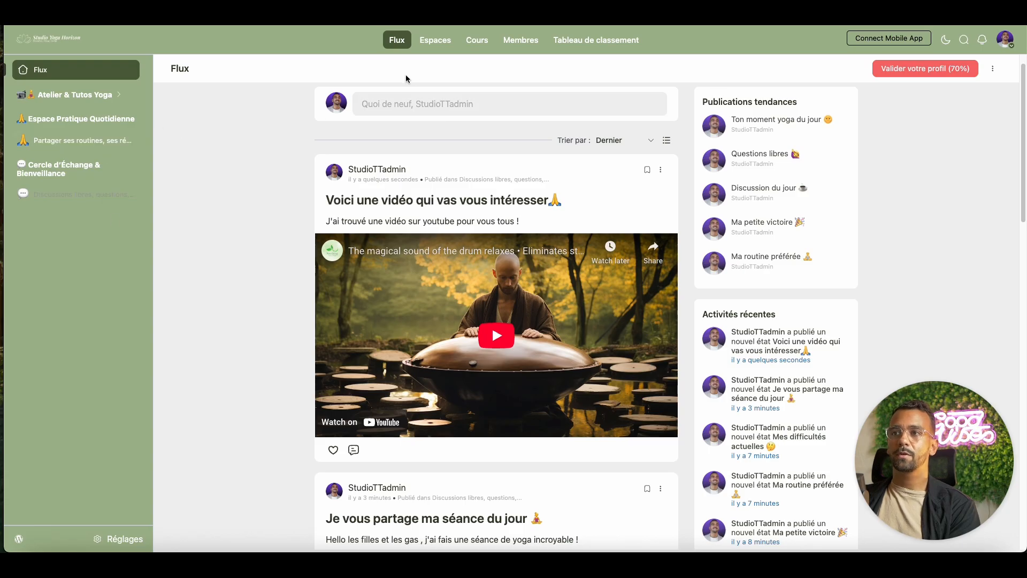
Start a post in the "Partager ses routines, ses réussites, ses difficultés." space with the title "Quelle pratique préfères-tu ? 🗳️"
{"action": "left_click", "coordinate": [99, 142]}
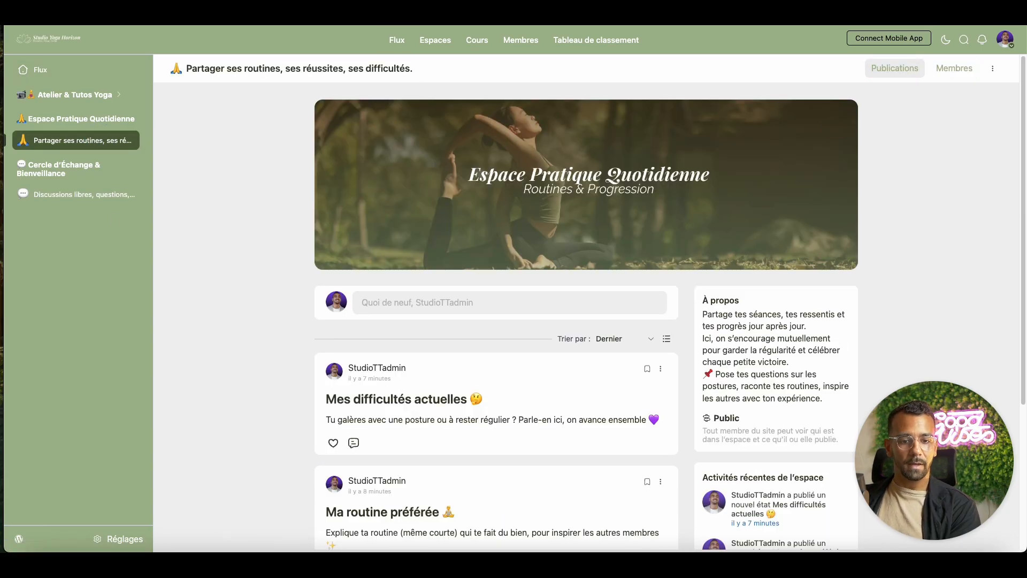
{"action": "scroll", "coordinate": [439, 246], "scroll_direction": "down", "scroll_amount": 2}
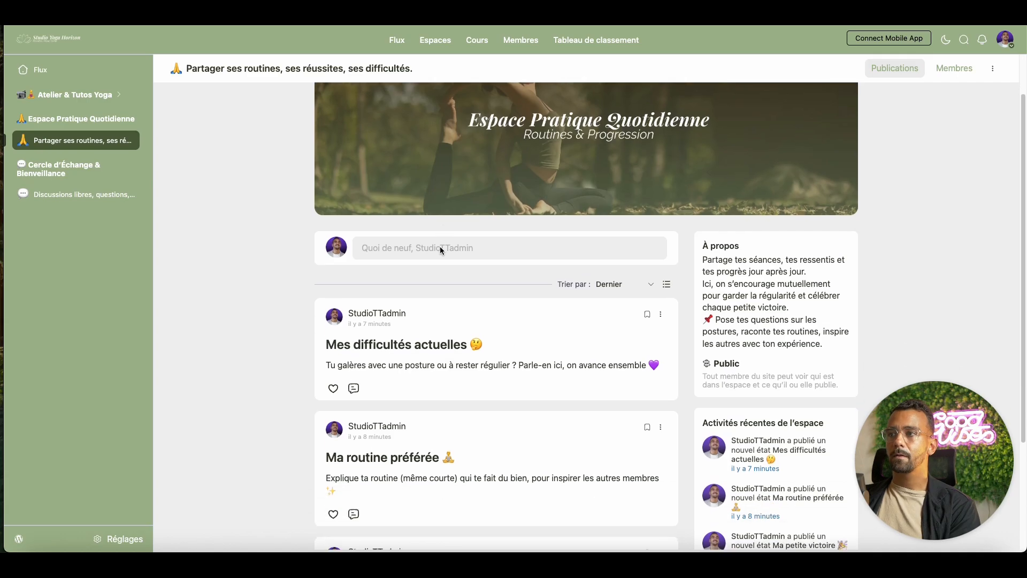
{"action": "left_click", "coordinate": [406, 247]}
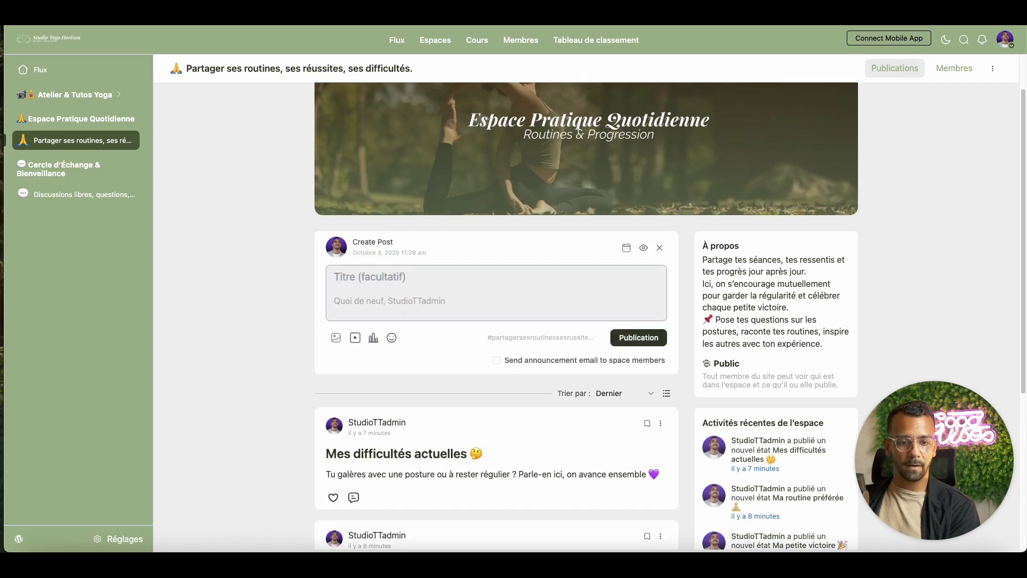
{"action": "left_click", "coordinate": [363, 275]}
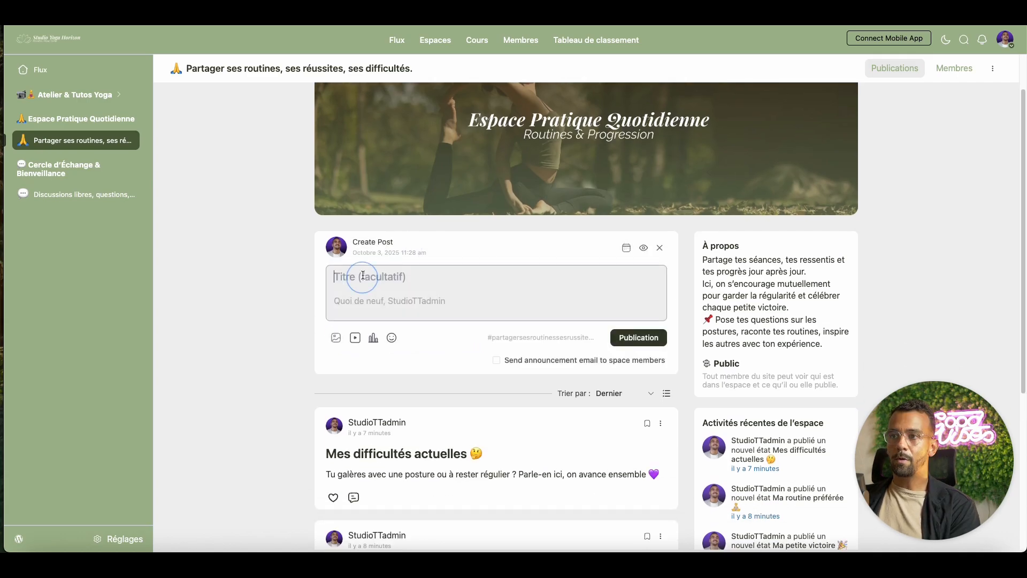
{"action": "type", "text": "Quelle pratique préfères-tu ? 🧘"}
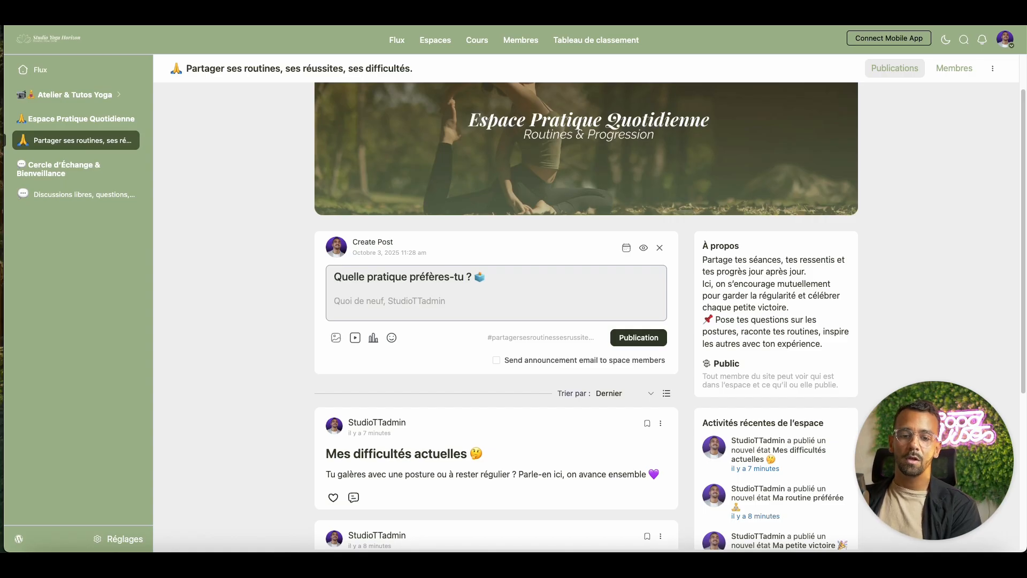
Add a poll to the post with the options "Yoga doux 🪷" and "Yoga dynamique 🔥"
{"action": "left_click", "coordinate": [373, 338]}
{"action": "left_click", "coordinate": [402, 367]}
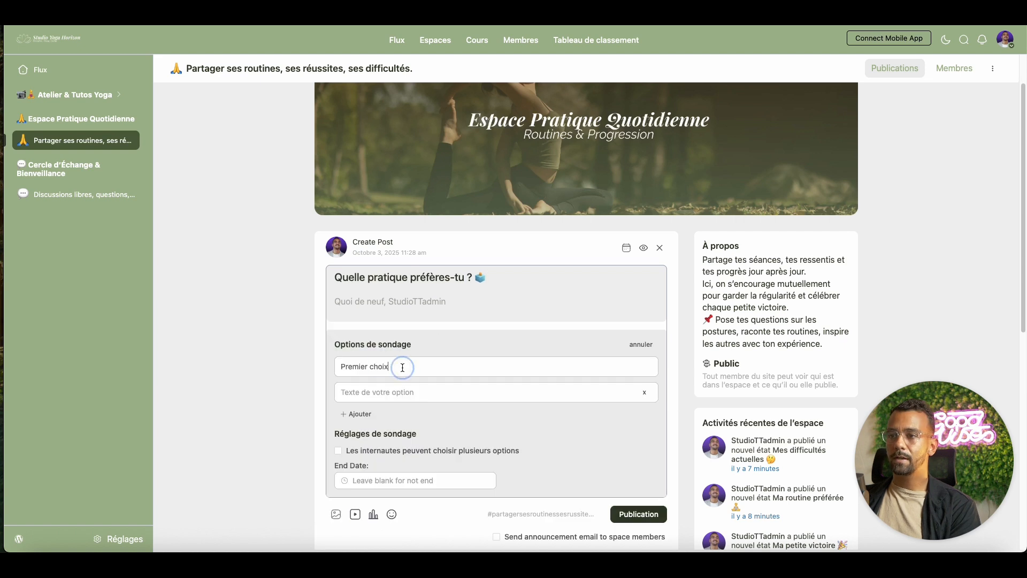
{"action": "key", "text": "super+a"}
{"action": "type", "text": "Yoga doux 🪷"}
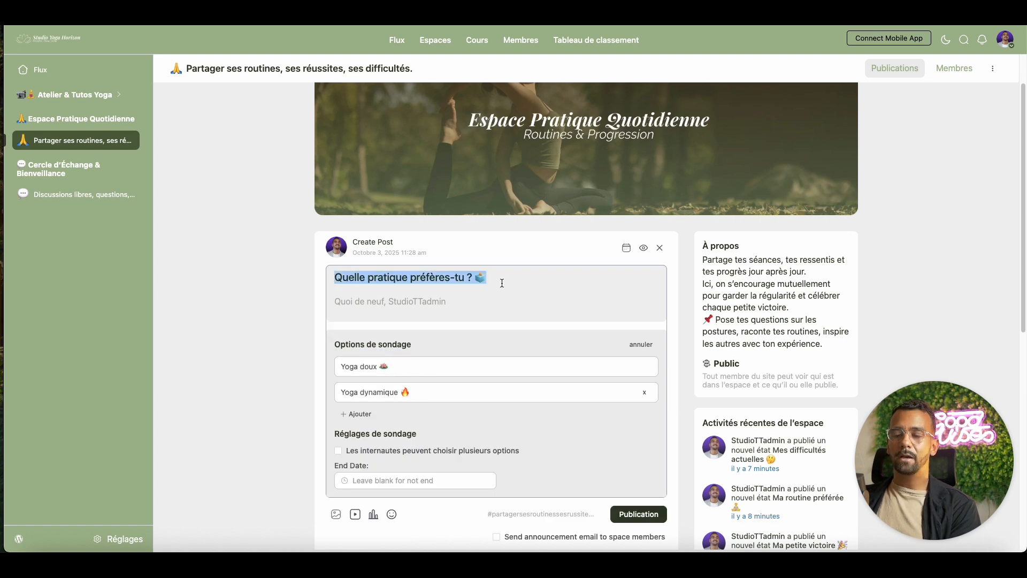
Move the question into the post's text, retitle the post "Voici un sondage :", and publish it
{"action": "key", "text": "super+x"}
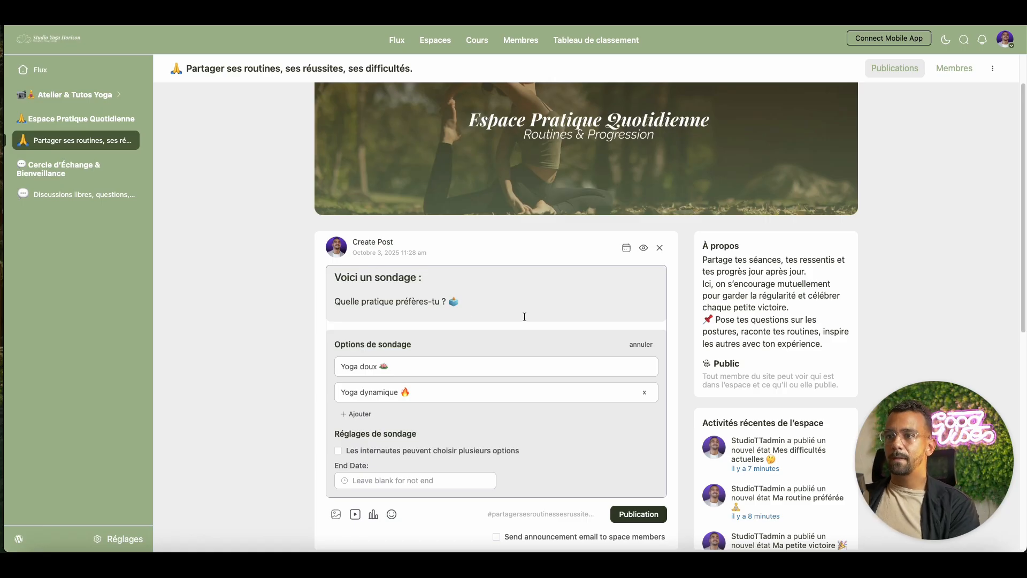
{"action": "scroll", "coordinate": [524, 316], "scroll_direction": "down", "scroll_amount": 1}
{"action": "scroll", "coordinate": [525, 316], "scroll_direction": "down", "scroll_amount": 3}
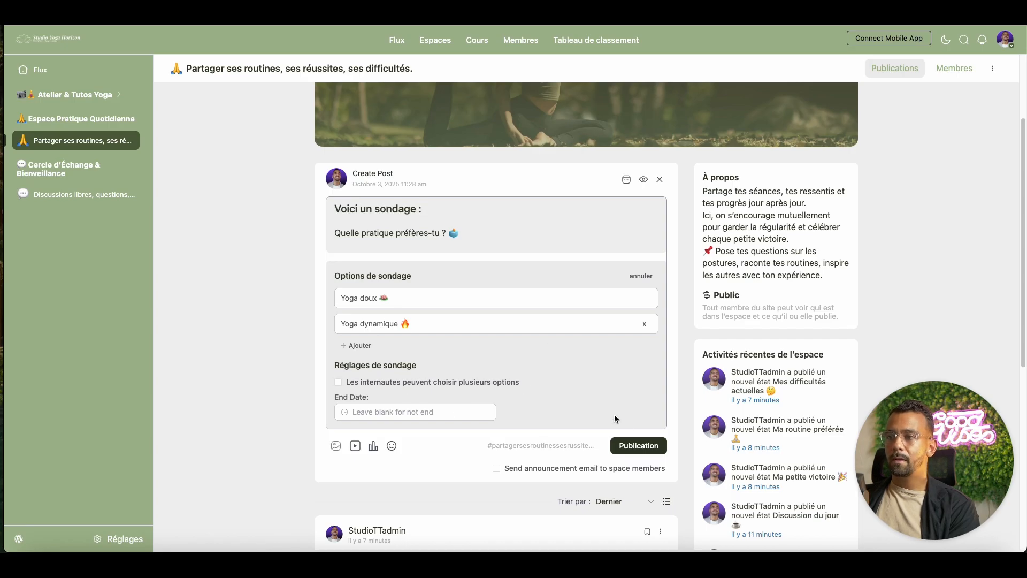
{"action": "left_click", "coordinate": [642, 446]}
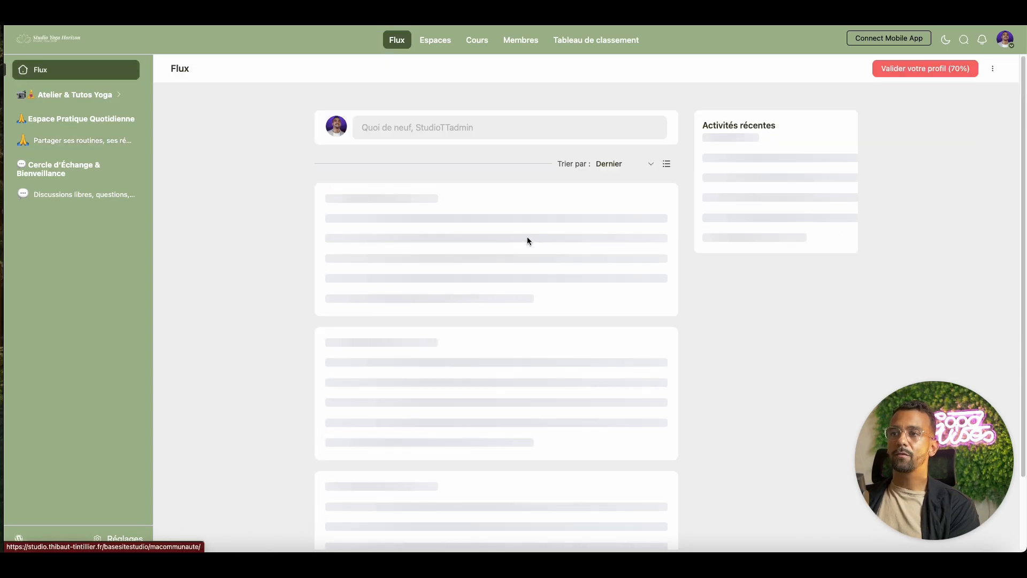
In the Flux feed, try voting for "Yoga doux", switch the vote to "Yoga dynamique", and view that option's voter list
{"action": "left_click", "coordinate": [339, 270]}
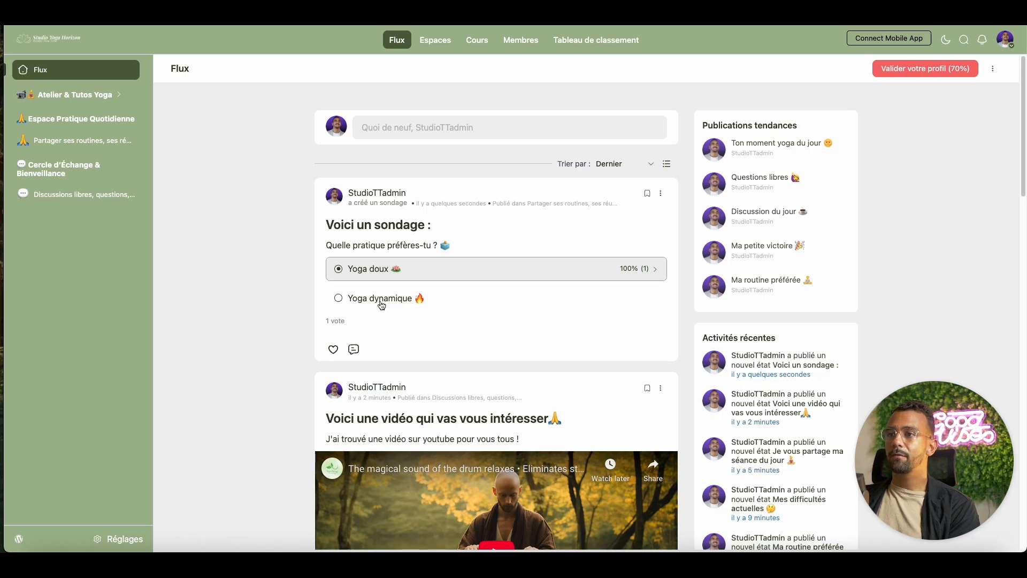
{"action": "left_click", "coordinate": [354, 302]}
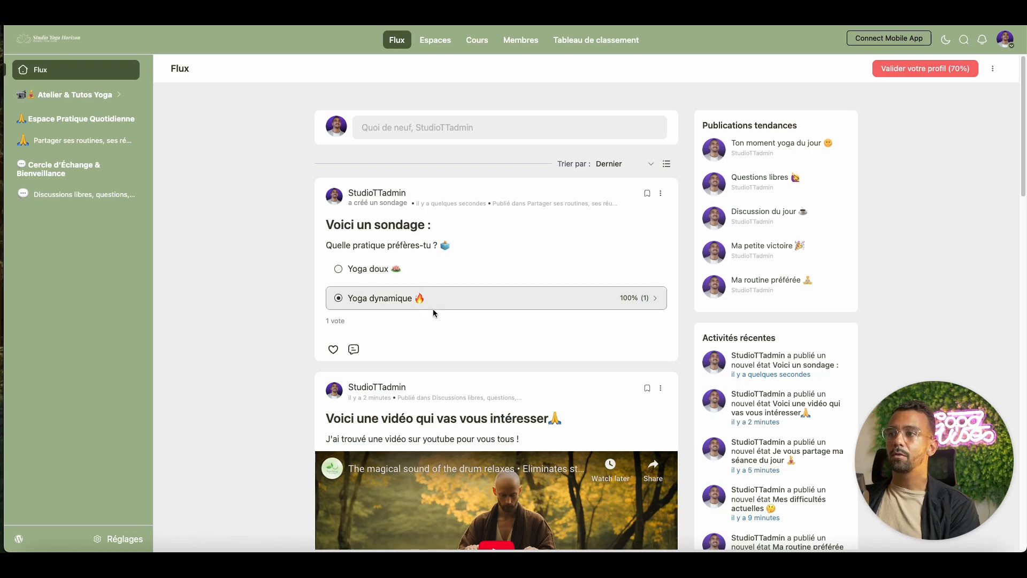
{"action": "left_click", "coordinate": [656, 298]}
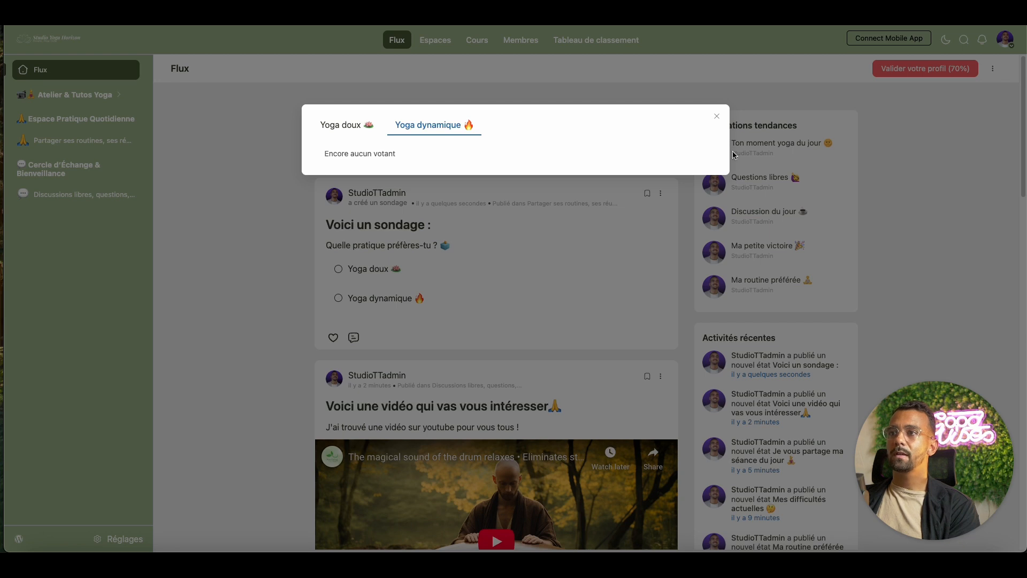
{"action": "left_click", "coordinate": [718, 117]}
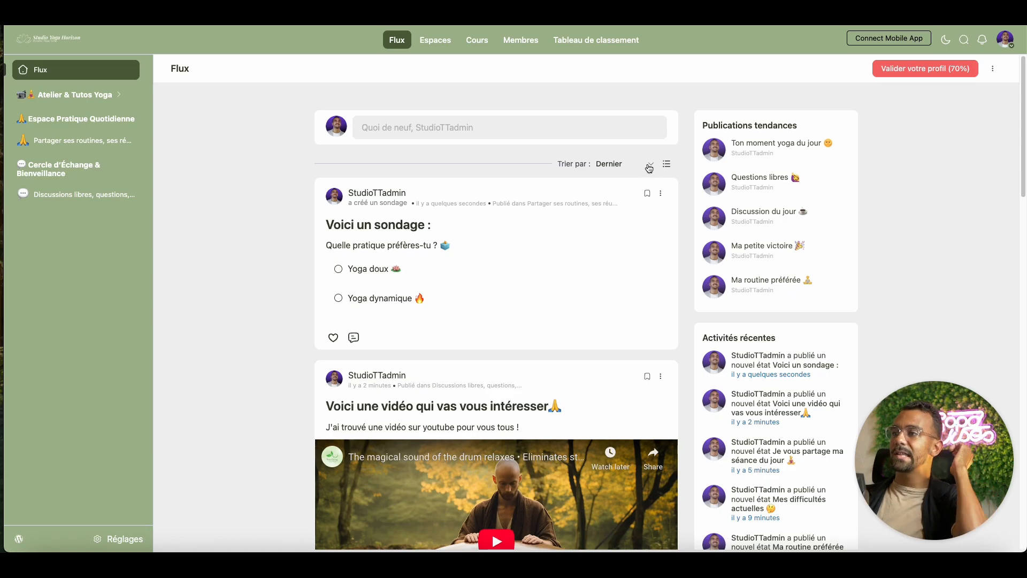
Examine the recent posts in the Flux feed and the management options available for the video post
{"action": "scroll", "coordinate": [627, 318], "scroll_direction": "down", "scroll_amount": 3}
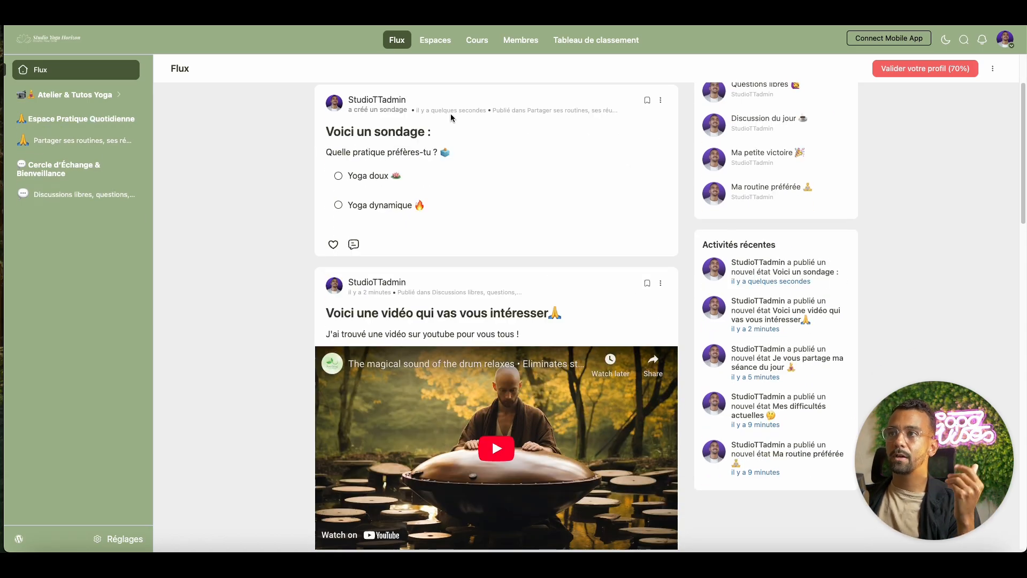
{"action": "scroll", "coordinate": [599, 260], "scroll_direction": "up", "scroll_amount": 3}
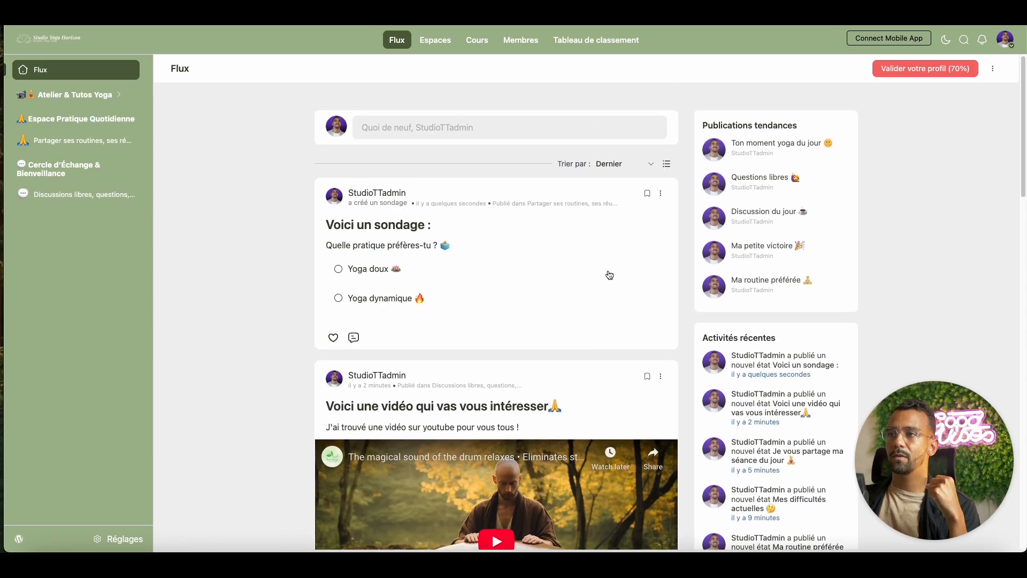
{"action": "scroll", "coordinate": [637, 237], "scroll_direction": "down", "scroll_amount": 3}
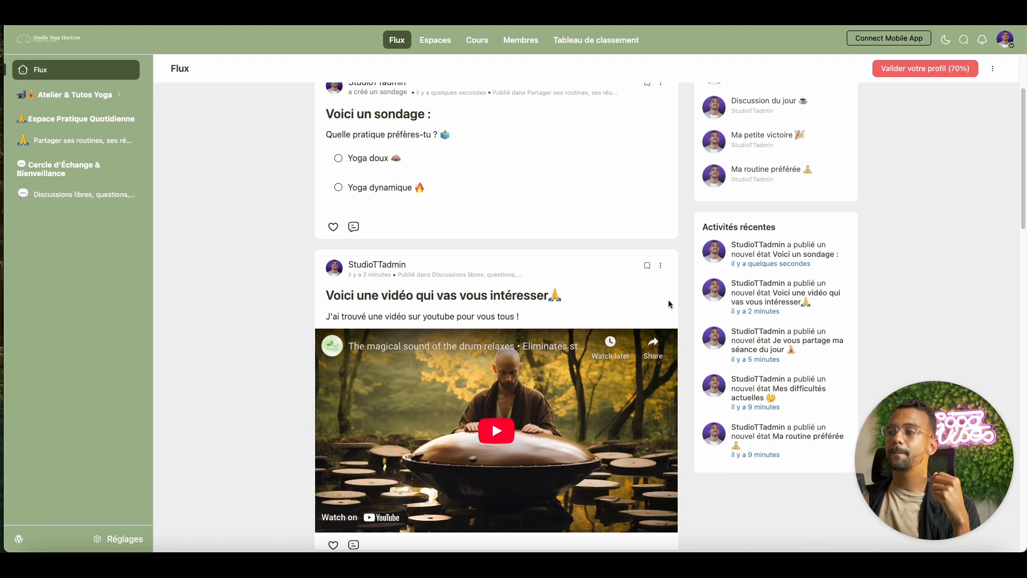
{"action": "left_click", "coordinate": [662, 267]}
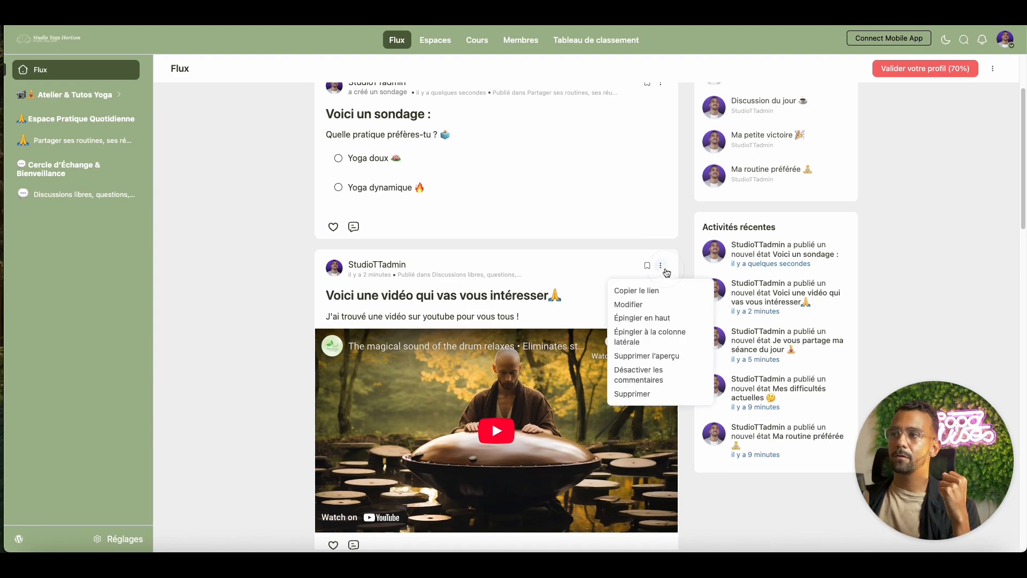
{"action": "left_click", "coordinate": [653, 315]}
{"action": "scroll", "coordinate": [557, 266], "scroll_direction": "down", "scroll_amount": 2}
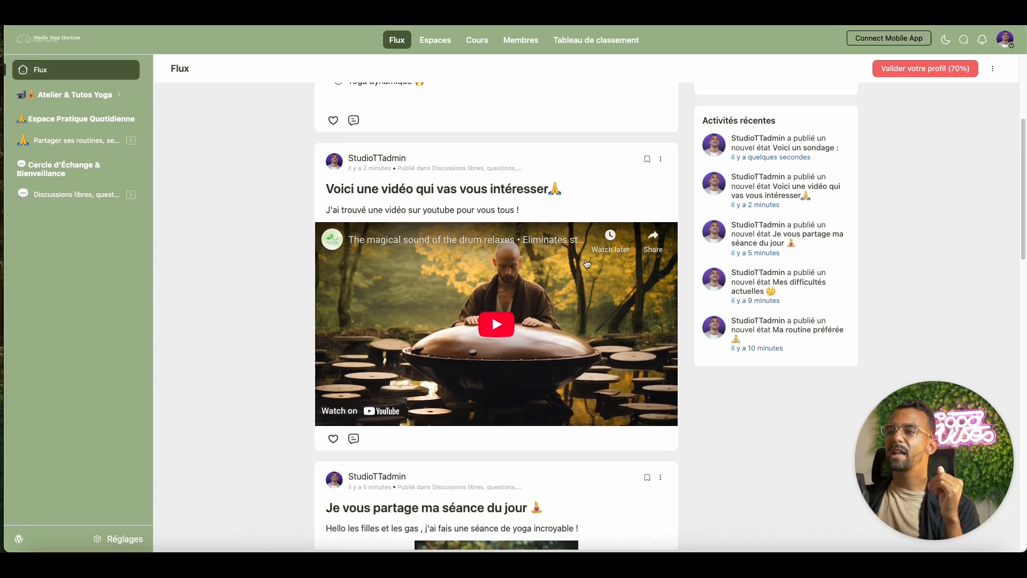
{"action": "scroll", "coordinate": [604, 195], "scroll_direction": "up", "scroll_amount": 4}
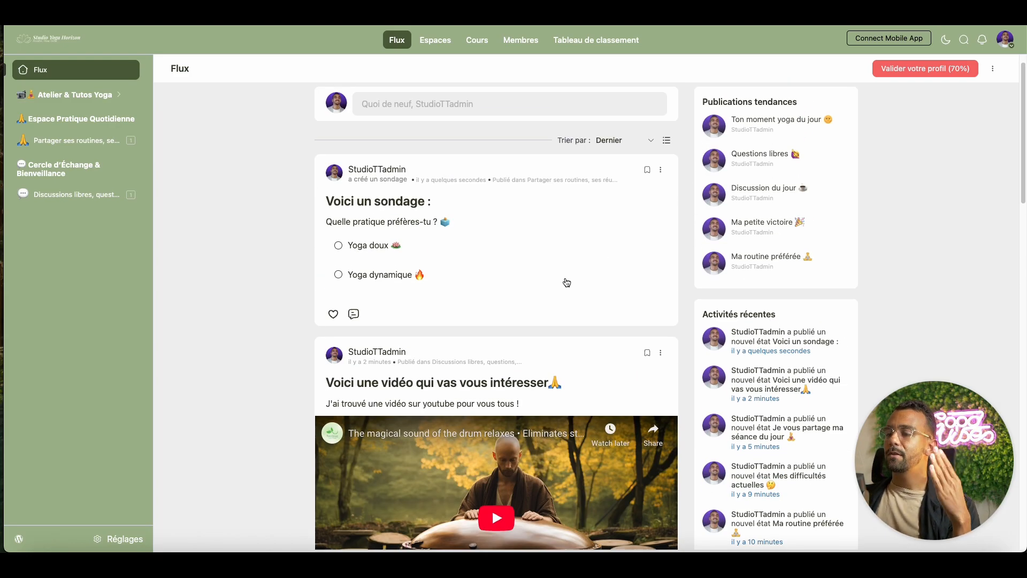
{"action": "scroll", "coordinate": [582, 306], "scroll_direction": "up", "scroll_amount": 1}
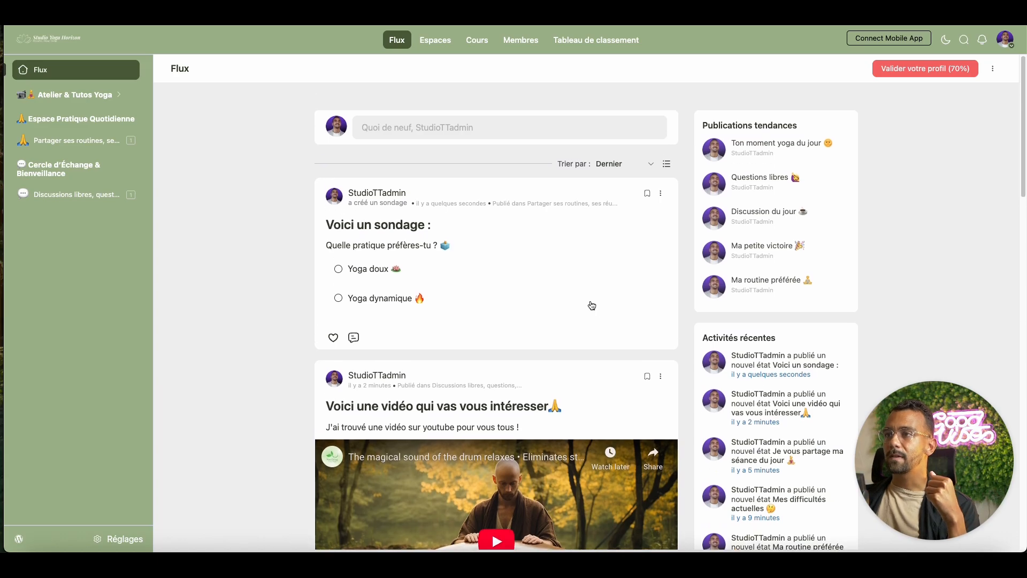